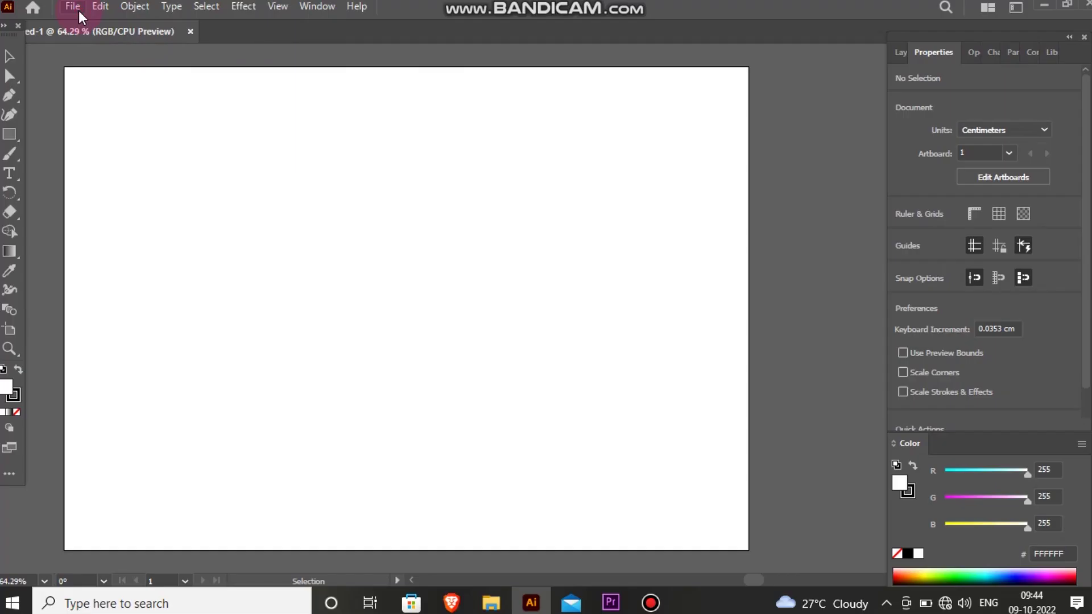
Step: Open the File menu to bring the Joker reference image into the blank document
{"action": "left_click", "coordinate": [78, 10]}
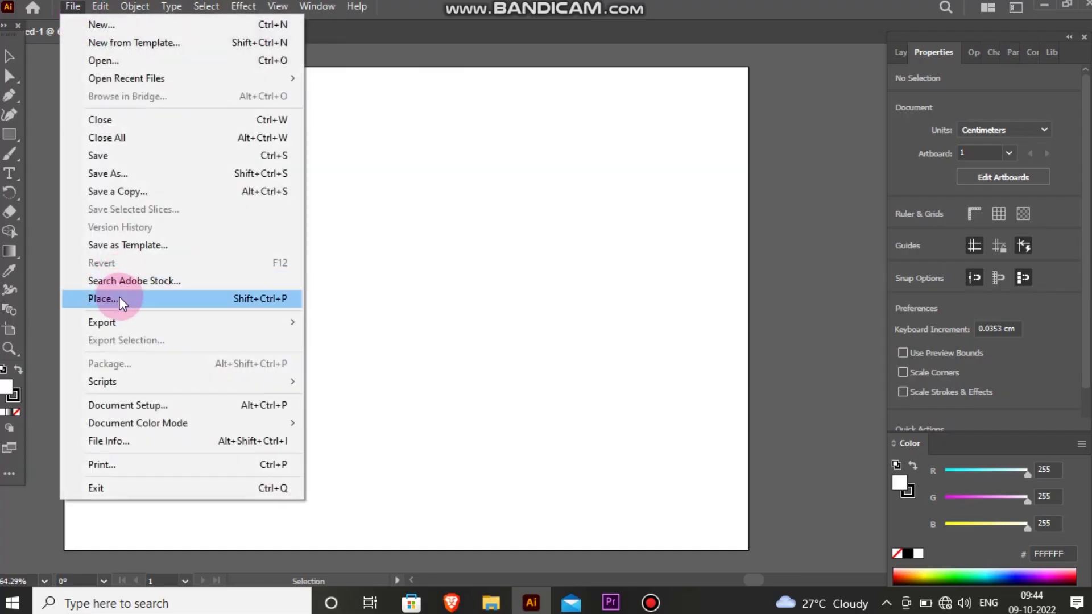
Step: Place the Joker sketch photo on the artboard and adjust its width
{"action": "left_click", "coordinate": [120, 302]}
{"action": "left_click_drag", "start_coordinate": [491, 309], "coordinate": [675, 309]}
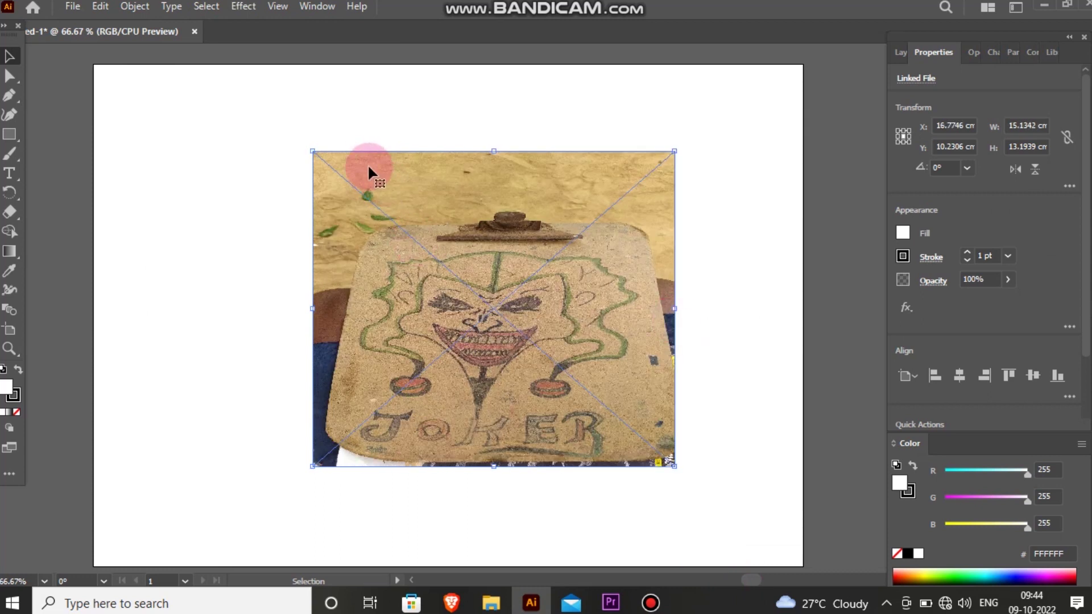
{"action": "left_click", "coordinate": [672, 308]}
{"action": "mouse_move", "coordinate": [672, 309]}
{"action": "left_mouse_down"}
{"action": "mouse_move", "coordinate": [493, 309]}
{"action": "mouse_move", "coordinate": [531, 304]}
{"action": "left_mouse_up"}
Step: Enlarge the photo to about 17.8 × 22.9 cm over the artboard, then reselect it
{"action": "left_click", "coordinate": [390, 148]}
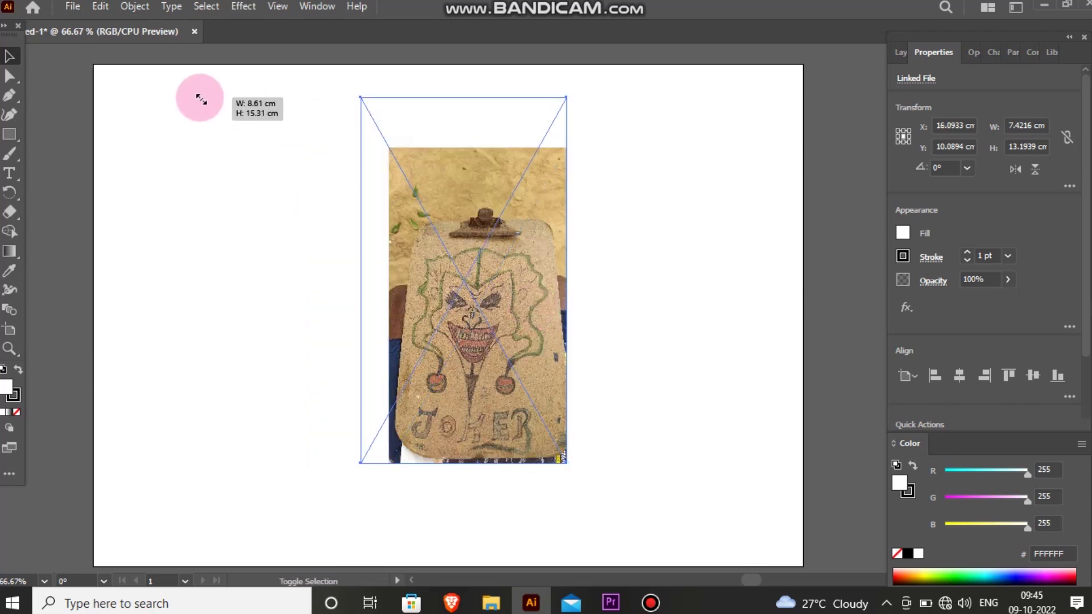
{"action": "left_click_drag", "start_coordinate": [390, 148], "coordinate": [198, 97]}
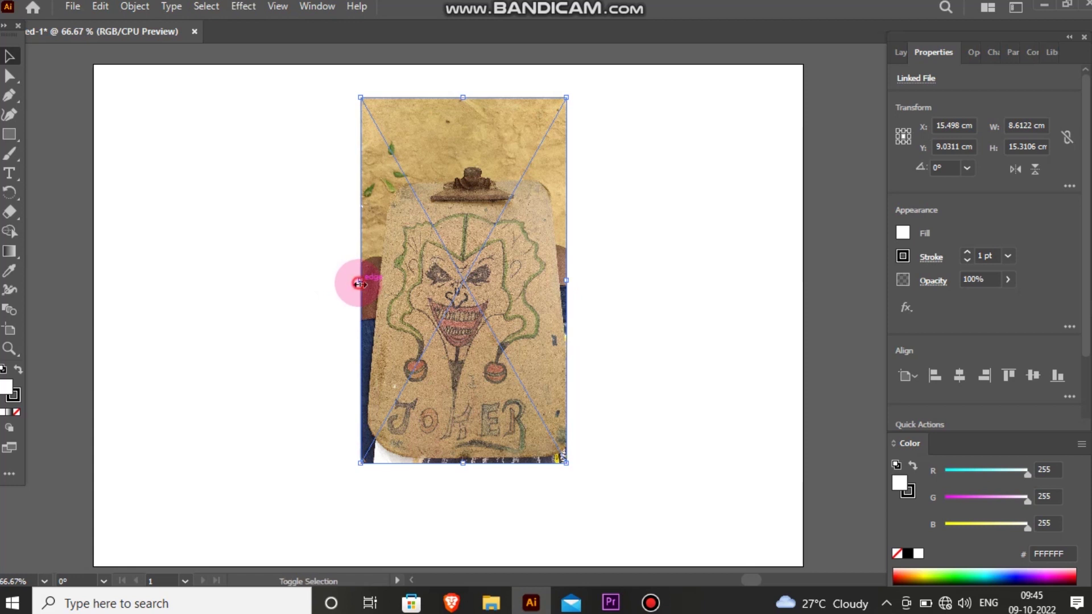
{"action": "left_click_drag", "start_coordinate": [359, 284], "coordinate": [259, 282]}
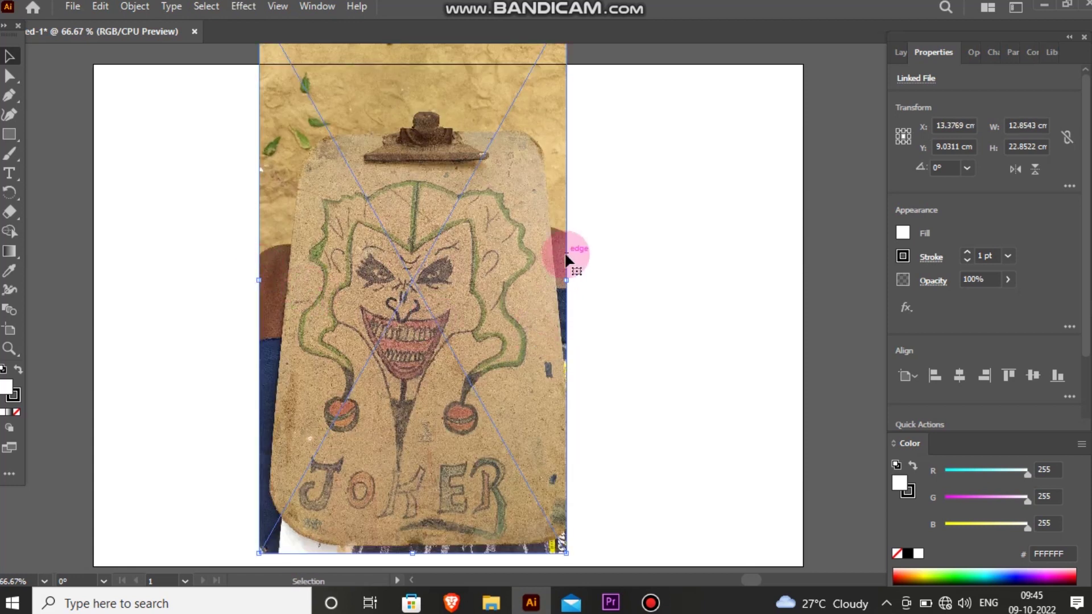
{"action": "left_click_drag", "start_coordinate": [566, 280], "coordinate": [685, 284]}
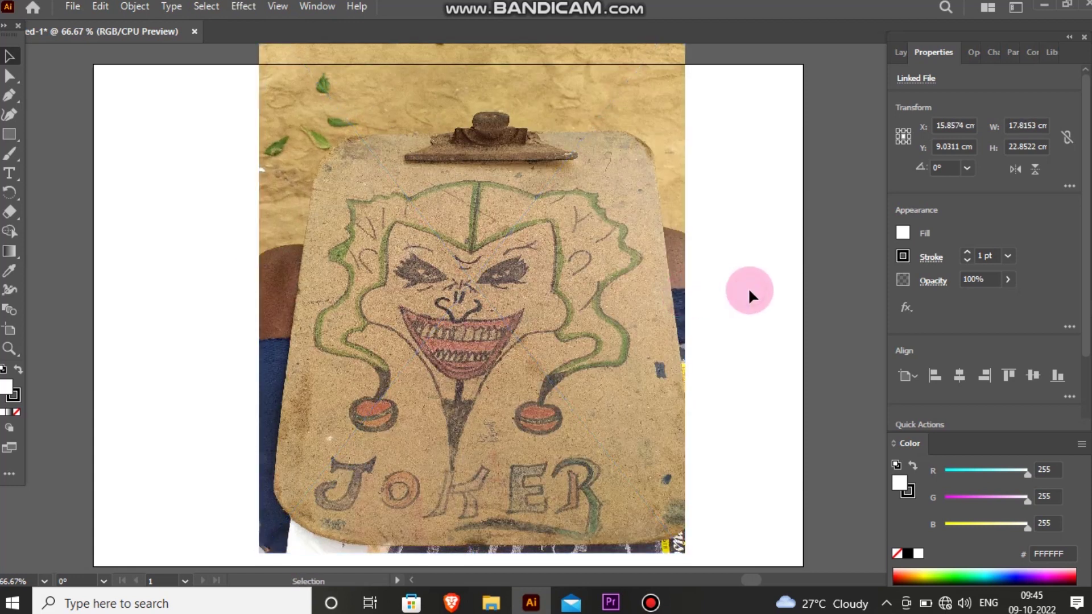
{"action": "left_click", "coordinate": [748, 287]}
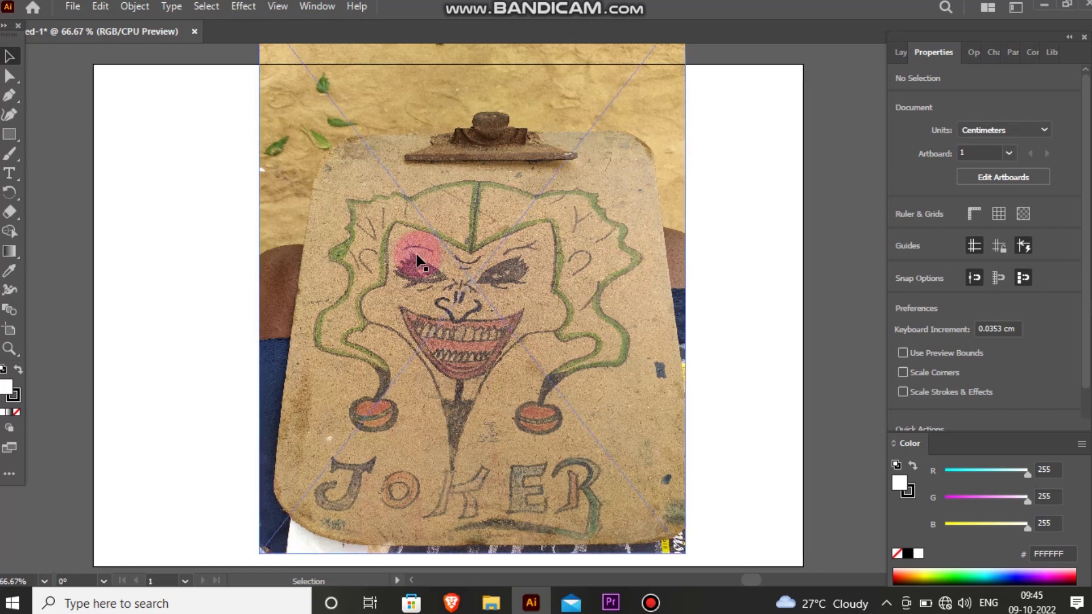
{"action": "left_click", "coordinate": [133, 194]}
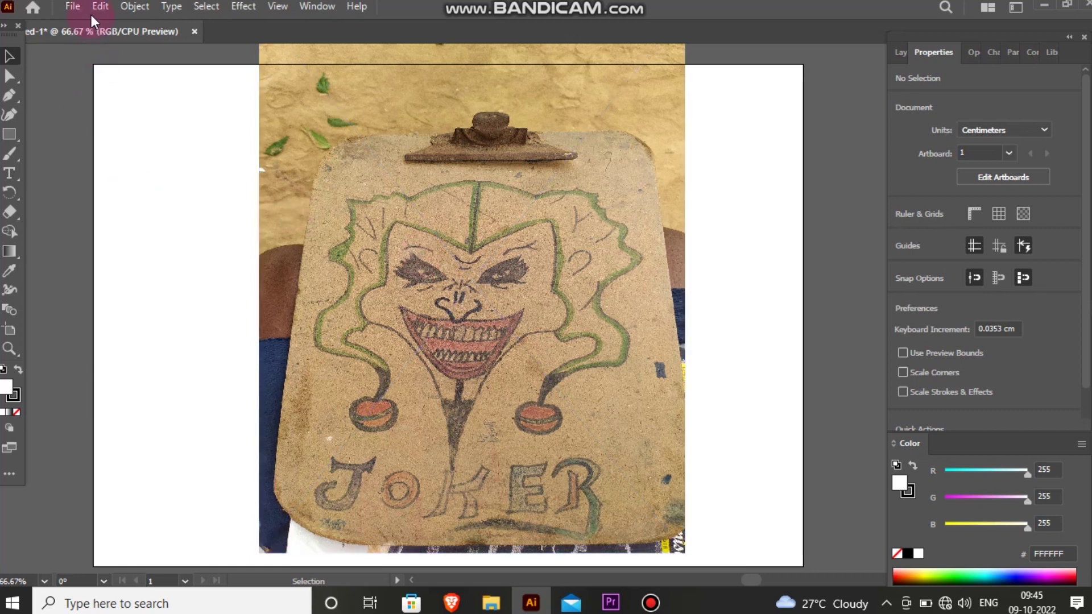
{"action": "left_click", "coordinate": [302, 146]}
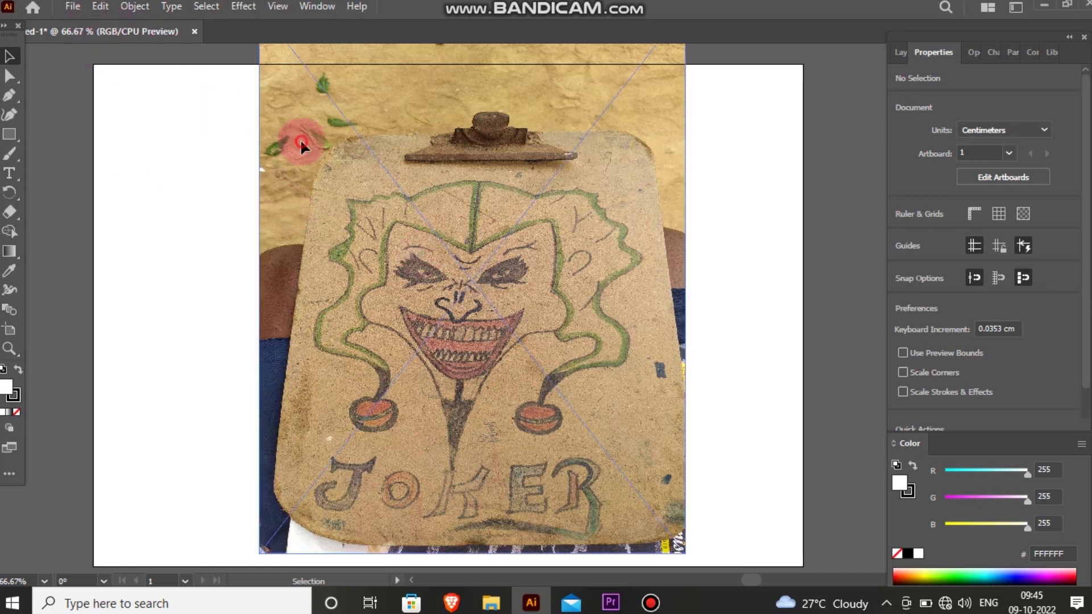
Step: Lock the Joker photo with Object > Lock > Selection and zoom in to 100%
{"action": "left_click", "coordinate": [126, 9]}
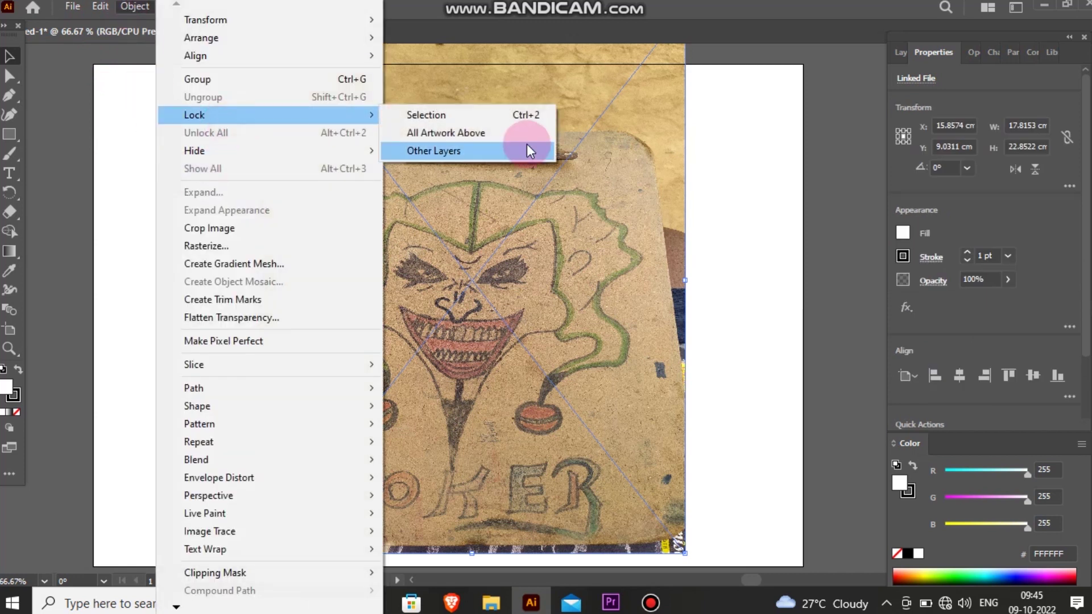
{"action": "mouse_move", "coordinate": [195, 114]}
{"action": "left_click", "coordinate": [482, 116]}
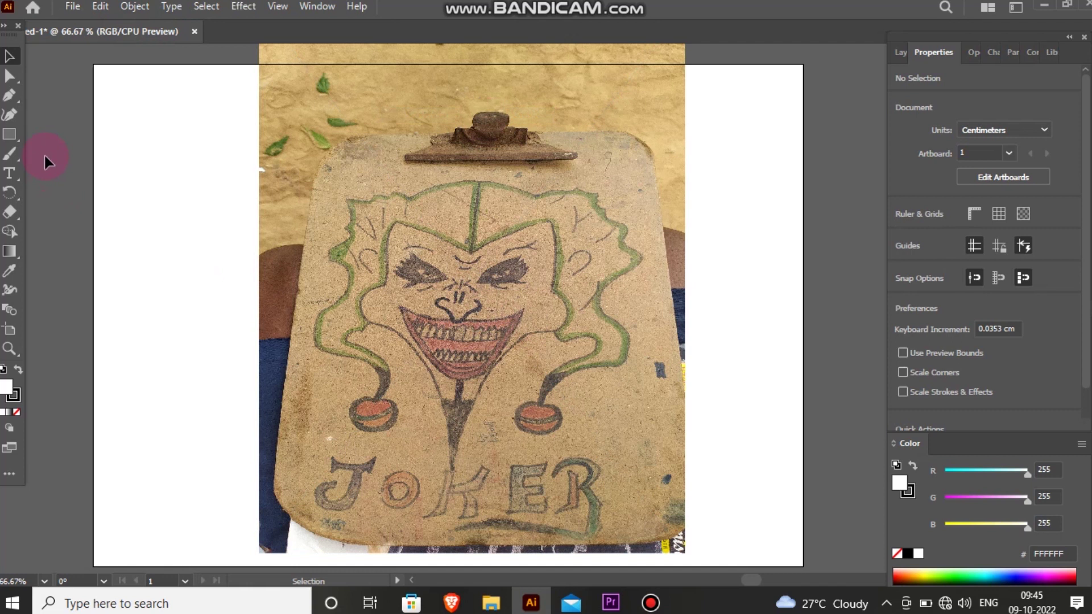
{"action": "scroll", "coordinate": [363, 244], "scroll_direction": "up", "scroll_amount": 1}
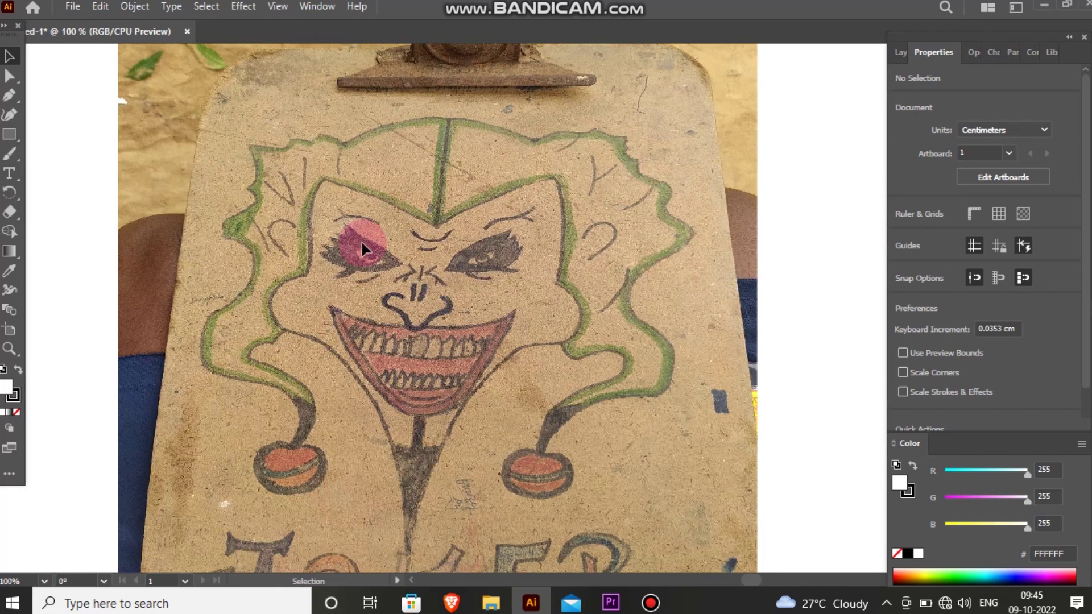
{"action": "left_click", "coordinate": [8, 100]}
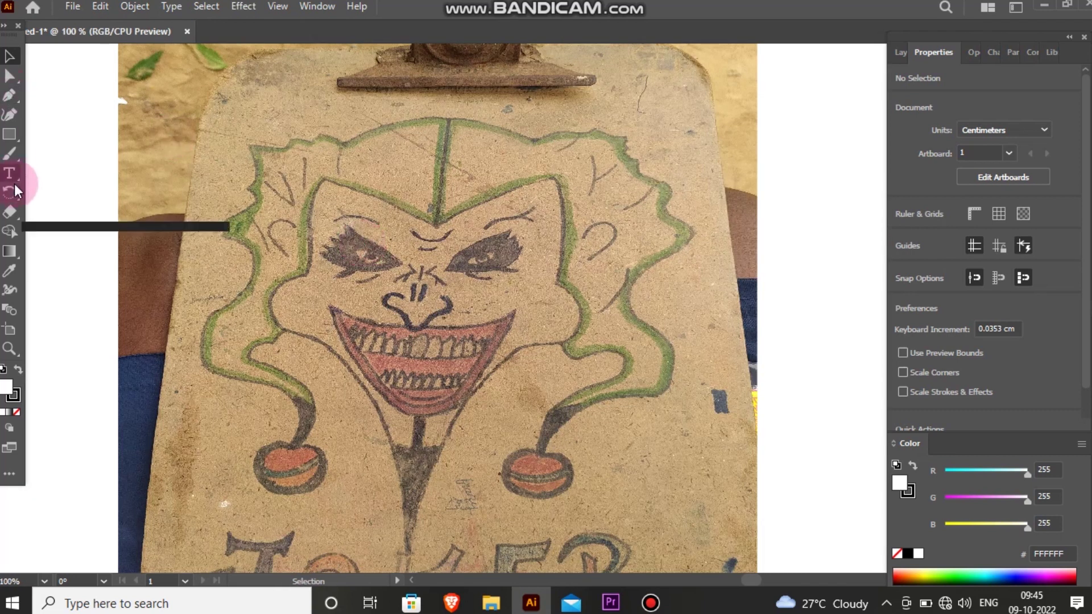
Step: With a 5 pt Round black Paintbrush, trace the outer hair outline and the inner face outline down to the chin
{"action": "left_click", "coordinate": [11, 156]}
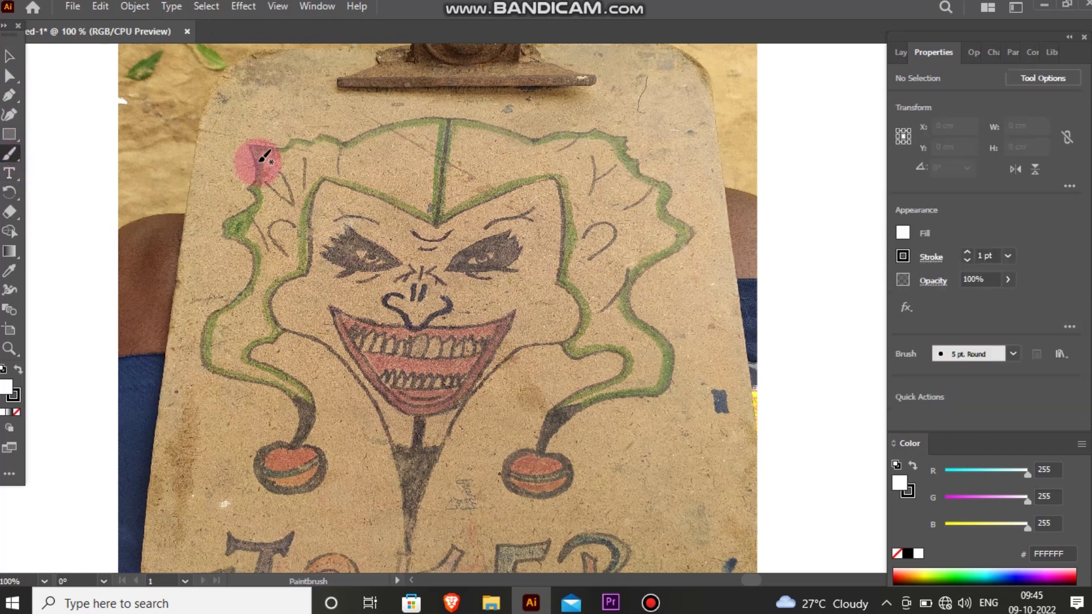
{"action": "mouse_move", "coordinate": [250, 144]}
{"action": "left_mouse_down"}
{"action": "mouse_move", "coordinate": [355, 138]}
{"action": "mouse_move", "coordinate": [405, 116]}
{"action": "mouse_move", "coordinate": [487, 114]}
{"action": "mouse_move", "coordinate": [555, 134]}
{"action": "mouse_move", "coordinate": [624, 128]}
{"action": "mouse_move", "coordinate": [687, 231]}
{"action": "mouse_move", "coordinate": [631, 270]}
{"action": "mouse_move", "coordinate": [623, 297]}
{"action": "mouse_move", "coordinate": [666, 341]}
{"action": "mouse_move", "coordinate": [675, 371]}
{"action": "mouse_move", "coordinate": [644, 395]}
{"action": "mouse_move", "coordinate": [581, 405]}
{"action": "mouse_move", "coordinate": [539, 449]}
{"action": "mouse_move", "coordinate": [558, 413]}
{"action": "mouse_move", "coordinate": [619, 370]}
{"action": "mouse_move", "coordinate": [628, 343]}
{"action": "mouse_move", "coordinate": [580, 352]}
{"action": "mouse_move", "coordinate": [567, 340]}
{"action": "mouse_move", "coordinate": [586, 313]}
{"action": "mouse_move", "coordinate": [552, 250]}
{"action": "mouse_move", "coordinate": [553, 173]}
{"action": "mouse_move", "coordinate": [519, 170]}
{"action": "mouse_move", "coordinate": [436, 214]}
{"action": "mouse_move", "coordinate": [318, 173]}
{"action": "mouse_move", "coordinate": [307, 264]}
{"action": "mouse_move", "coordinate": [272, 300]}
{"action": "mouse_move", "coordinate": [278, 328]}
{"action": "mouse_move", "coordinate": [246, 356]}
{"action": "mouse_move", "coordinate": [307, 387]}
{"action": "mouse_move", "coordinate": [302, 441]}
{"action": "mouse_move", "coordinate": [295, 391]}
{"action": "mouse_move", "coordinate": [220, 370]}
{"action": "mouse_move", "coordinate": [197, 342]}
{"action": "mouse_move", "coordinate": [260, 274]}
{"action": "mouse_move", "coordinate": [232, 210]}
{"action": "mouse_move", "coordinate": [263, 169]}
{"action": "mouse_move", "coordinate": [253, 139]}
{"action": "left_mouse_up"}
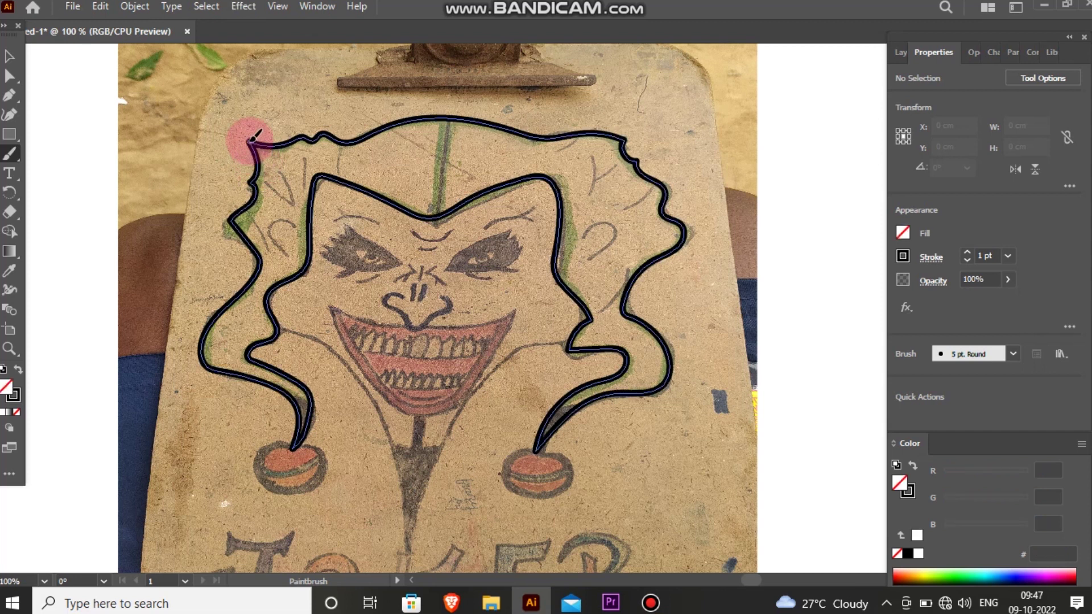
{"action": "left_click", "coordinate": [22, 70]}
{"action": "left_click", "coordinate": [261, 224]}
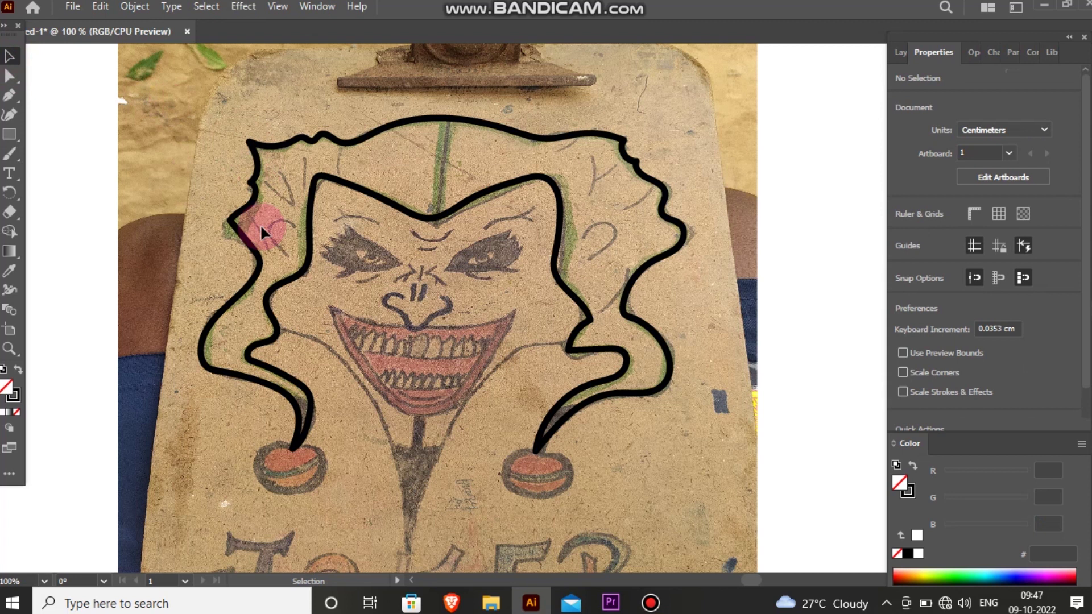
{"action": "left_click", "coordinate": [7, 154]}
{"action": "mouse_move", "coordinate": [284, 325]}
{"action": "left_mouse_down"}
{"action": "mouse_move", "coordinate": [386, 419]}
{"action": "mouse_move", "coordinate": [416, 545]}
{"action": "mouse_move", "coordinate": [412, 518]}
{"action": "mouse_move", "coordinate": [448, 438]}
{"action": "mouse_move", "coordinate": [503, 370]}
{"action": "mouse_move", "coordinate": [588, 319]}
{"action": "mouse_move", "coordinate": [560, 263]}
{"action": "mouse_move", "coordinate": [560, 193]}
{"action": "mouse_move", "coordinate": [531, 172]}
{"action": "mouse_move", "coordinate": [439, 212]}
{"action": "mouse_move", "coordinate": [328, 176]}
{"action": "mouse_move", "coordinate": [302, 262]}
{"action": "mouse_move", "coordinate": [262, 303]}
{"action": "mouse_move", "coordinate": [280, 322]}
{"action": "mouse_move", "coordinate": [310, 327]}
{"action": "left_mouse_up"}
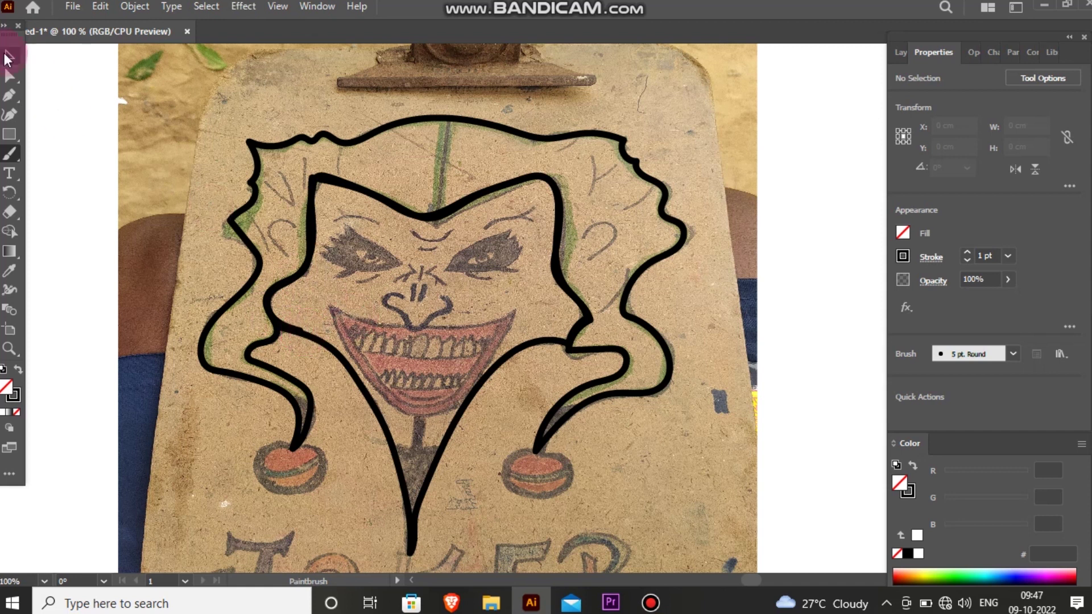
Step: Check the hair and face outline paths, then brush both eyebrows and the right eye's upper lid
{"action": "left_click", "coordinate": [9, 57]}
{"action": "left_click", "coordinate": [343, 346]}
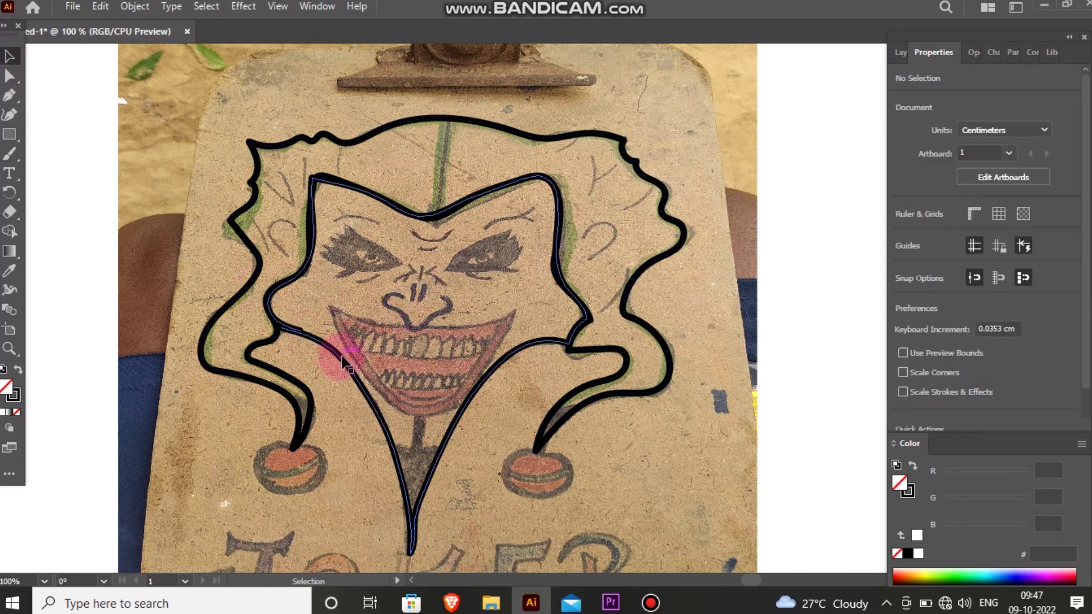
{"action": "left_click", "coordinate": [364, 139]}
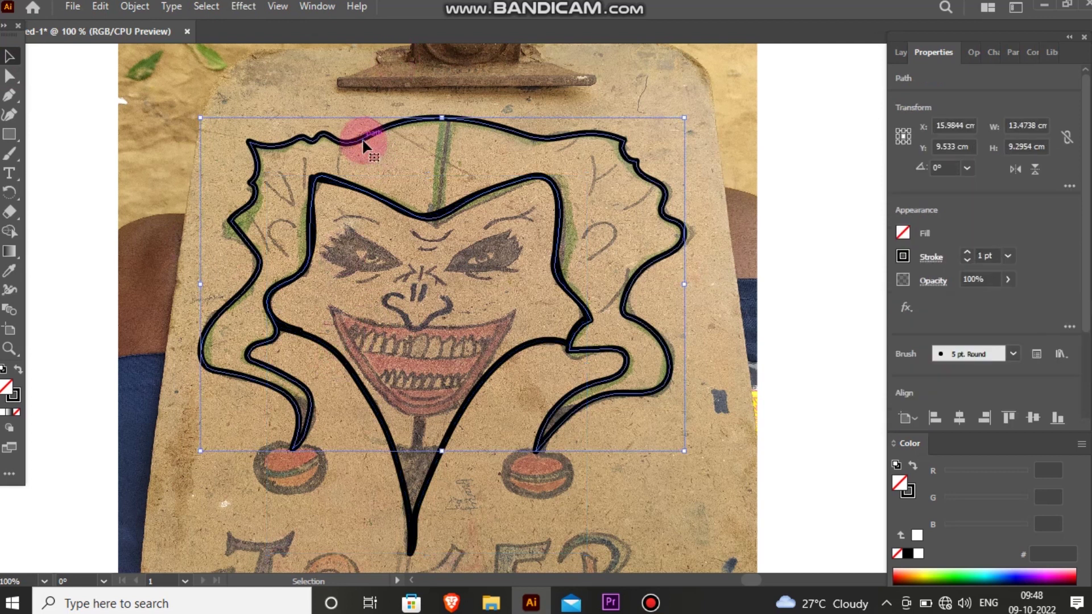
{"action": "left_click", "coordinate": [11, 153]}
{"action": "mouse_move", "coordinate": [333, 220]}
{"action": "left_mouse_down"}
{"action": "mouse_move", "coordinate": [369, 219]}
{"action": "mouse_move", "coordinate": [384, 231]}
{"action": "left_mouse_up"}
{"action": "mouse_move", "coordinate": [488, 228]}
{"action": "left_mouse_down"}
{"action": "mouse_move", "coordinate": [541, 204]}
{"action": "mouse_move", "coordinate": [537, 221]}
{"action": "left_mouse_up"}
{"action": "mouse_move", "coordinate": [478, 246]}
{"action": "left_mouse_down"}
{"action": "mouse_move", "coordinate": [458, 265]}
{"action": "mouse_move", "coordinate": [505, 232]}
{"action": "left_mouse_up"}
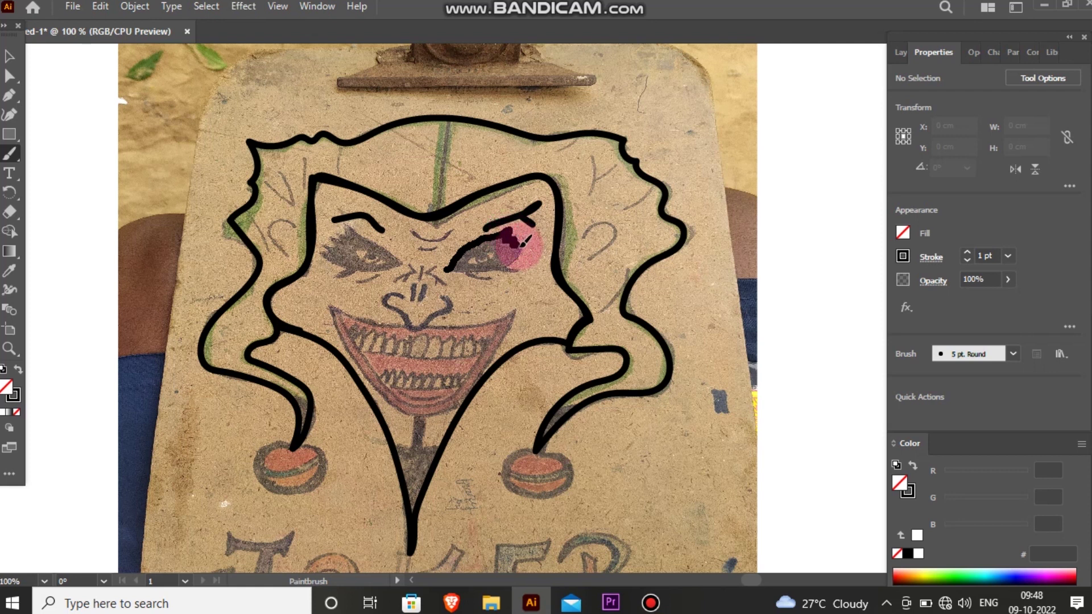
Step: Trace both eyes with dark strokes and draw the nose lines
{"action": "mouse_move", "coordinate": [527, 251]}
{"action": "left_mouse_down"}
{"action": "mouse_move", "coordinate": [512, 265]}
{"action": "mouse_move", "coordinate": [451, 263]}
{"action": "mouse_move", "coordinate": [463, 251]}
{"action": "mouse_move", "coordinate": [504, 276]}
{"action": "mouse_move", "coordinate": [499, 264]}
{"action": "left_mouse_up"}
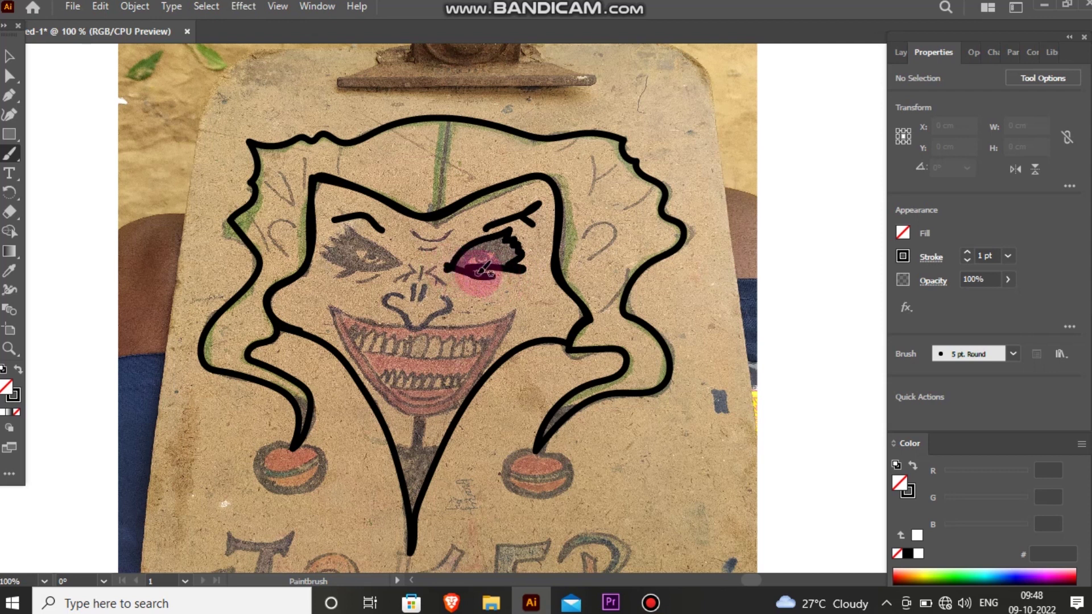
{"action": "left_click_drag", "start_coordinate": [403, 259], "coordinate": [358, 228]}
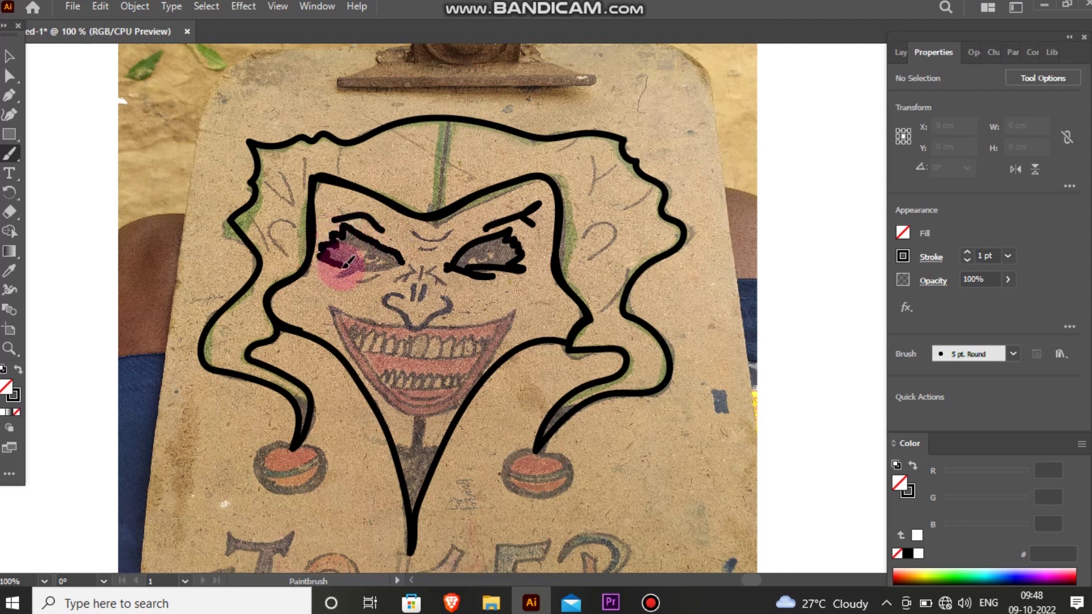
{"action": "mouse_move", "coordinate": [341, 271]}
{"action": "left_mouse_down"}
{"action": "mouse_move", "coordinate": [366, 259]}
{"action": "mouse_move", "coordinate": [433, 269]}
{"action": "mouse_move", "coordinate": [417, 259]}
{"action": "mouse_move", "coordinate": [400, 276]}
{"action": "mouse_move", "coordinate": [448, 265]}
{"action": "mouse_move", "coordinate": [437, 288]}
{"action": "left_mouse_up"}
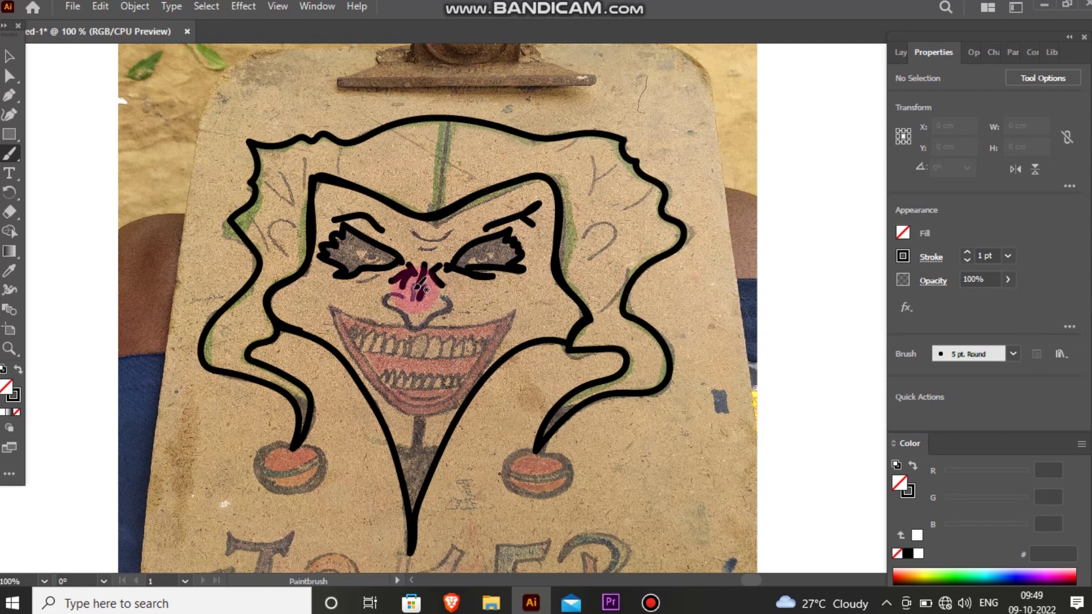
{"action": "left_click_drag", "start_coordinate": [414, 295], "coordinate": [393, 290]}
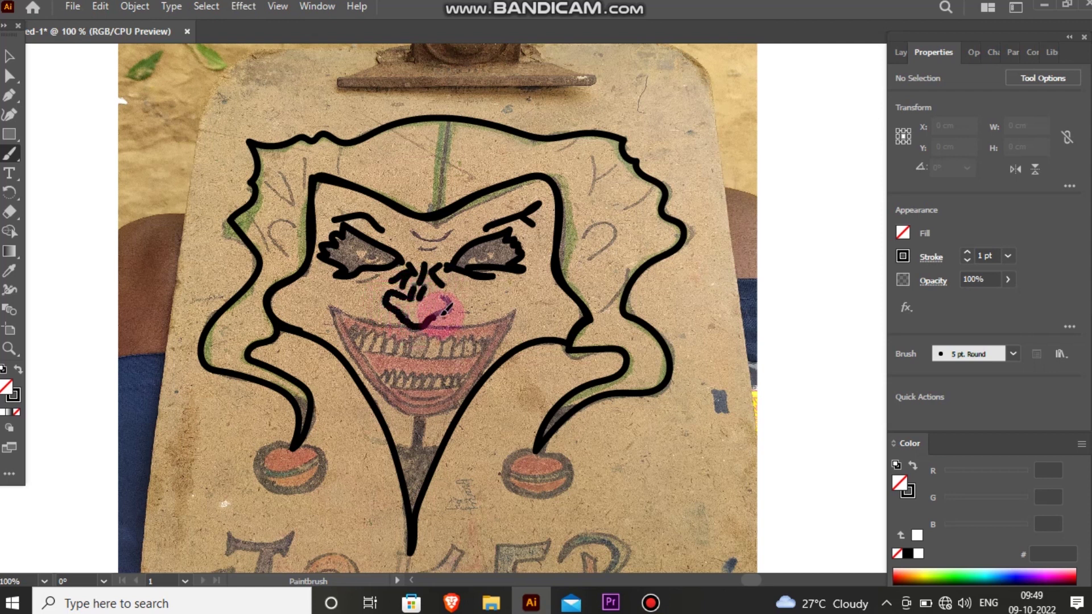
{"action": "left_click_drag", "start_coordinate": [448, 293], "coordinate": [464, 285]}
Step: Brush the right cheek curl, the right face side line, and the upper-right hair strokes
{"action": "left_click", "coordinate": [597, 239]}
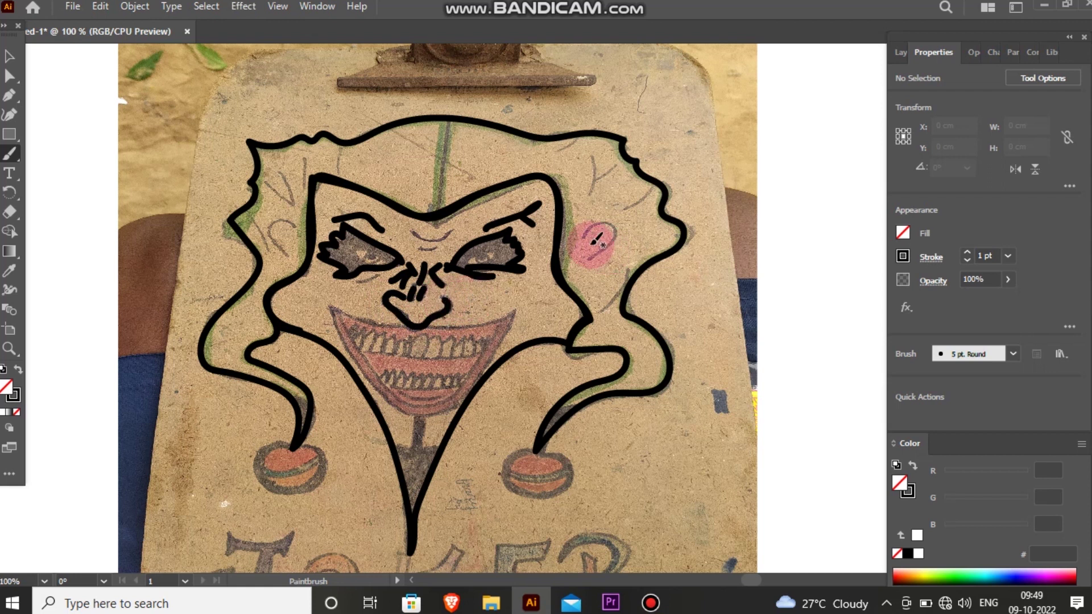
{"action": "left_click_drag", "start_coordinate": [587, 238], "coordinate": [589, 261]}
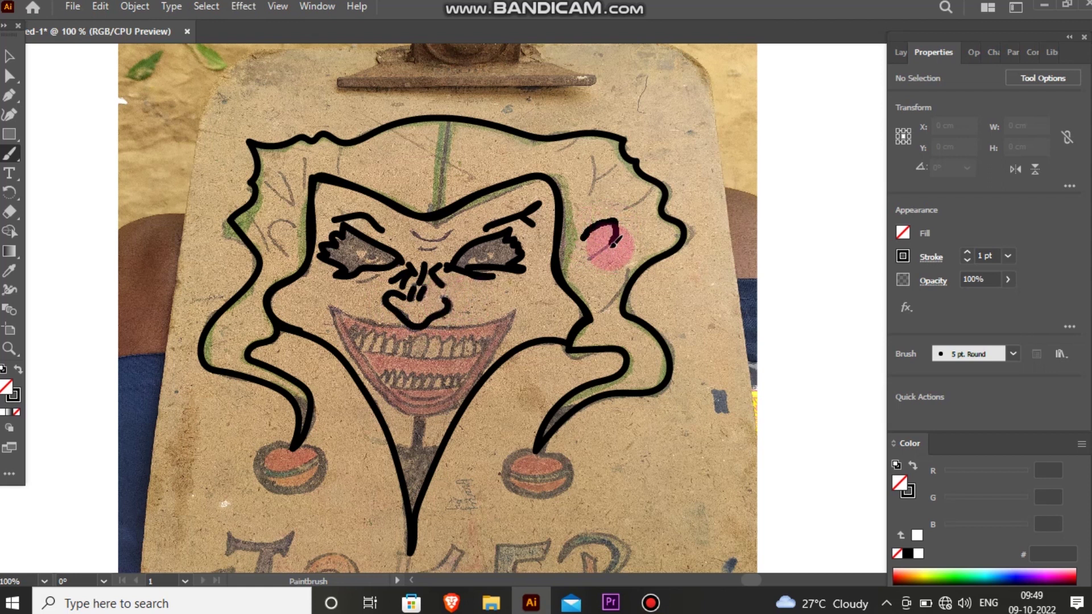
{"action": "left_click_drag", "start_coordinate": [626, 267], "coordinate": [604, 309]}
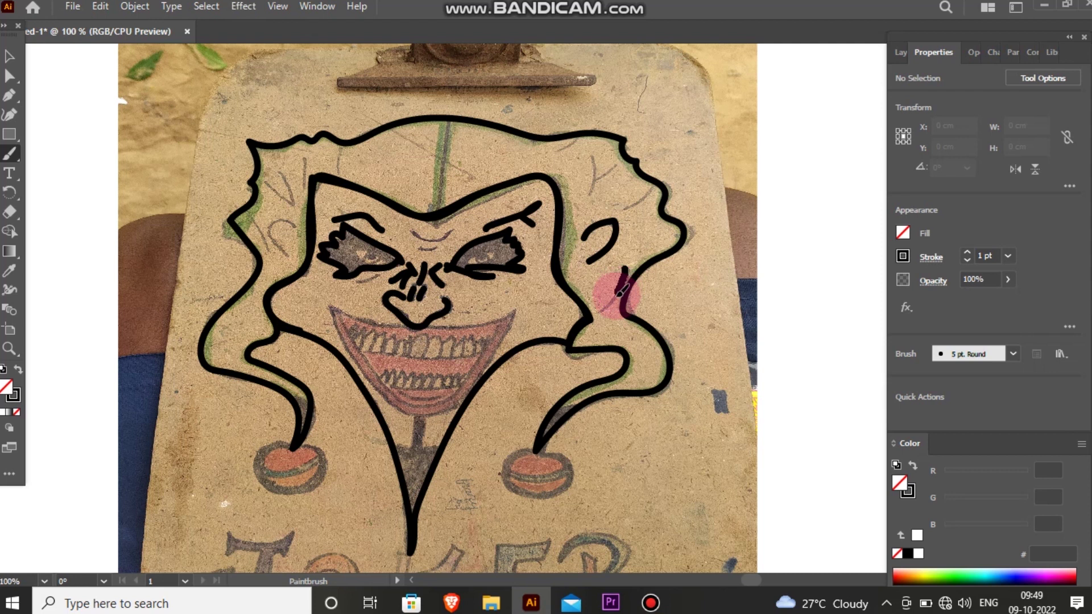
{"action": "mouse_move", "coordinate": [620, 211]}
{"action": "left_mouse_down"}
{"action": "mouse_move", "coordinate": [651, 187]}
{"action": "mouse_move", "coordinate": [597, 184]}
{"action": "mouse_move", "coordinate": [596, 174]}
{"action": "left_mouse_up"}
{"action": "left_click_drag", "start_coordinate": [578, 135], "coordinate": [558, 150]}
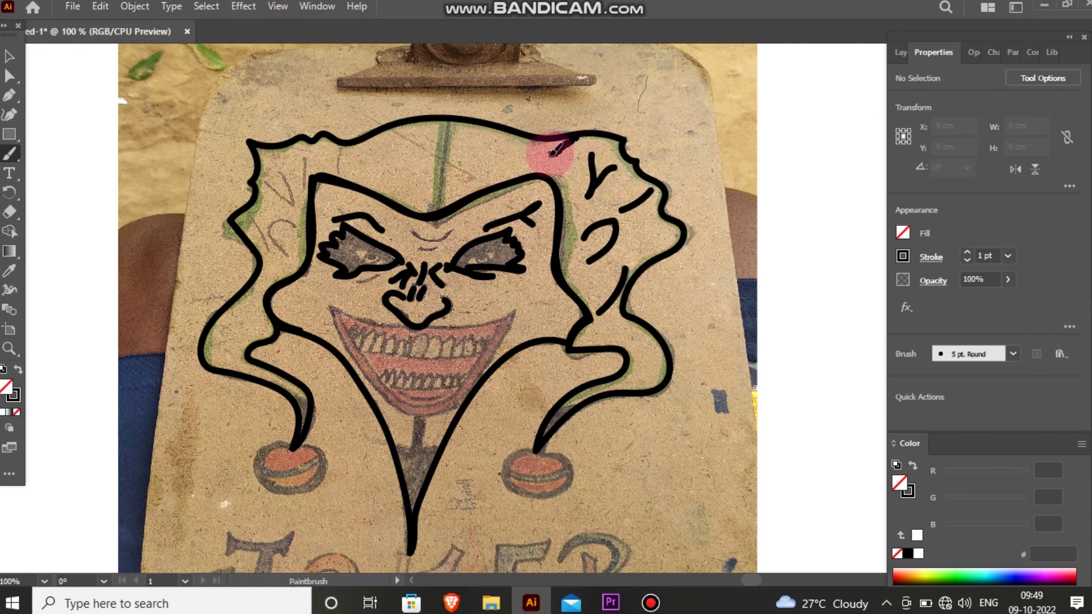
Step: Add the centre forehead line, left hair and hairline strokes, a line beside the left eye, and the upper smile line
{"action": "left_click_drag", "start_coordinate": [446, 120], "coordinate": [440, 202]}
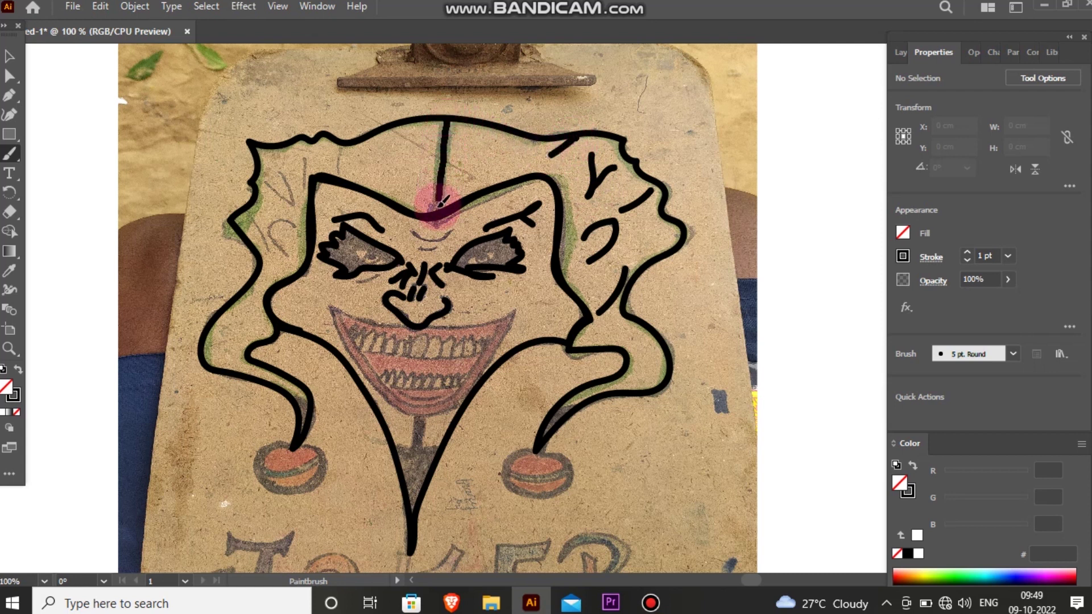
{"action": "left_click_drag", "start_coordinate": [344, 152], "coordinate": [339, 172]}
{"action": "left_click_drag", "start_coordinate": [322, 135], "coordinate": [275, 235]}
{"action": "left_click_drag", "start_coordinate": [293, 260], "coordinate": [266, 238]}
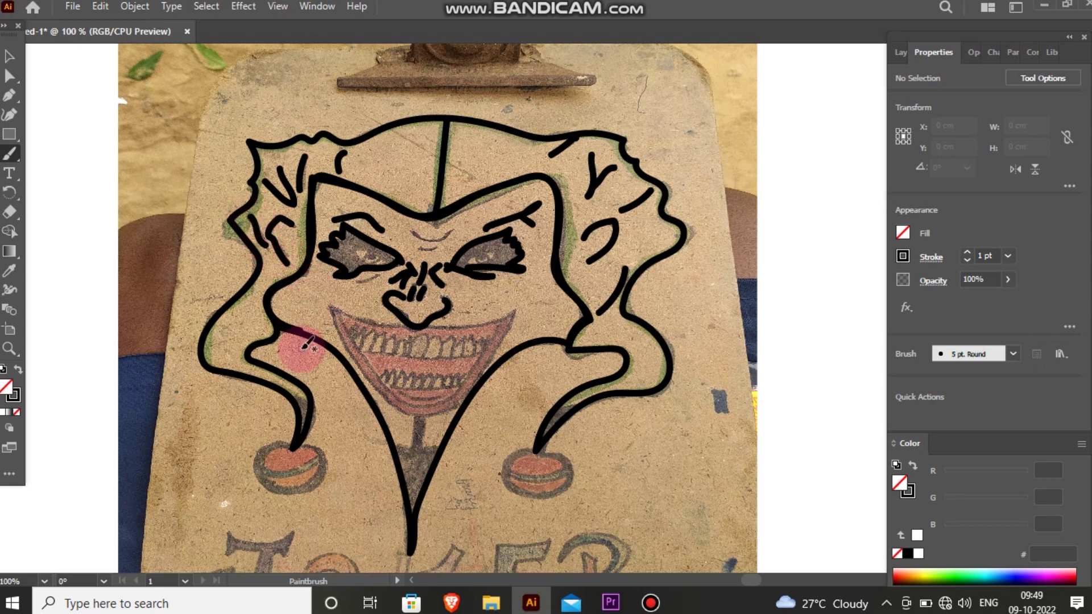
{"action": "mouse_move", "coordinate": [335, 305]}
{"action": "left_mouse_down"}
{"action": "mouse_move", "coordinate": [382, 321]}
{"action": "mouse_move", "coordinate": [464, 323]}
{"action": "mouse_move", "coordinate": [522, 308]}
{"action": "left_mouse_up"}
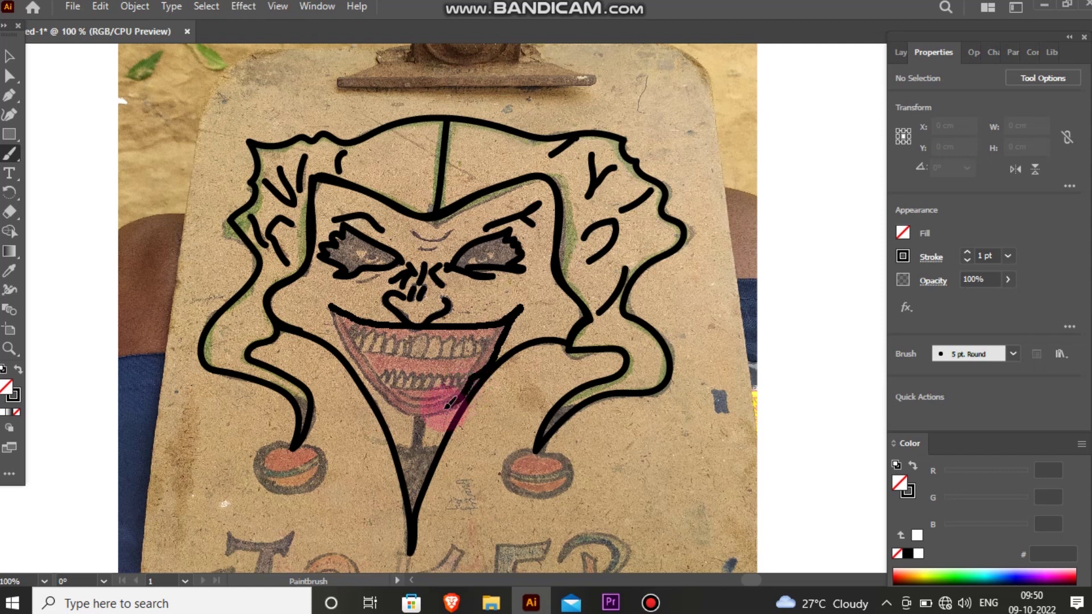
Step: Brush the lower lip edge to the right mouth corner and zoom in on the face
{"action": "mouse_move", "coordinate": [381, 384]}
{"action": "left_mouse_down"}
{"action": "mouse_move", "coordinate": [347, 322]}
{"action": "mouse_move", "coordinate": [430, 402]}
{"action": "mouse_move", "coordinate": [468, 380]}
{"action": "mouse_move", "coordinate": [515, 316]}
{"action": "left_mouse_up"}
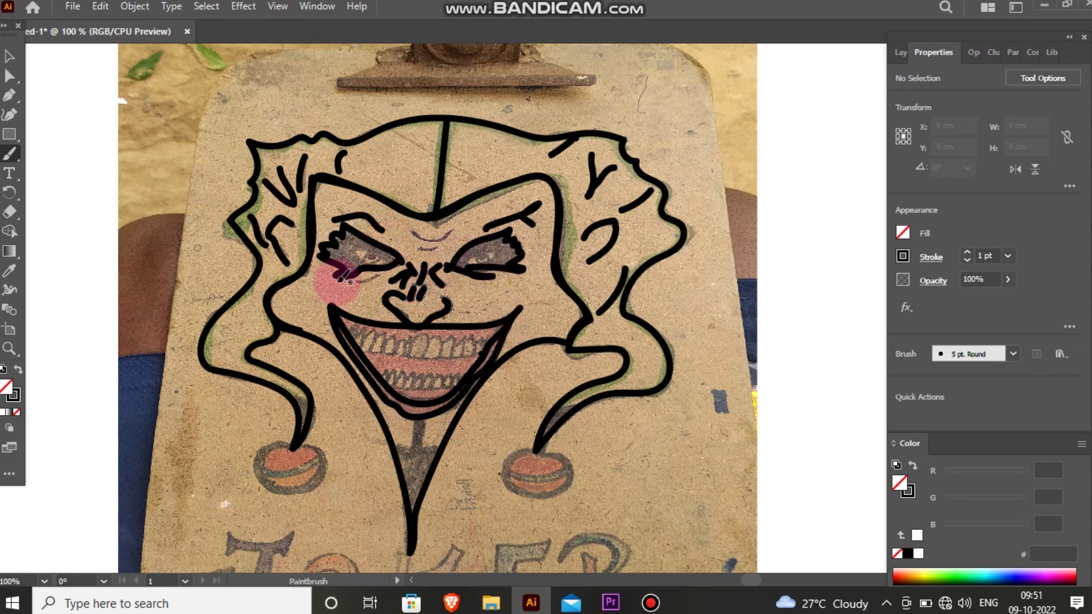
{"action": "key", "text": "ctrl+equal"}
{"action": "key", "text": "ctrl+equal"}
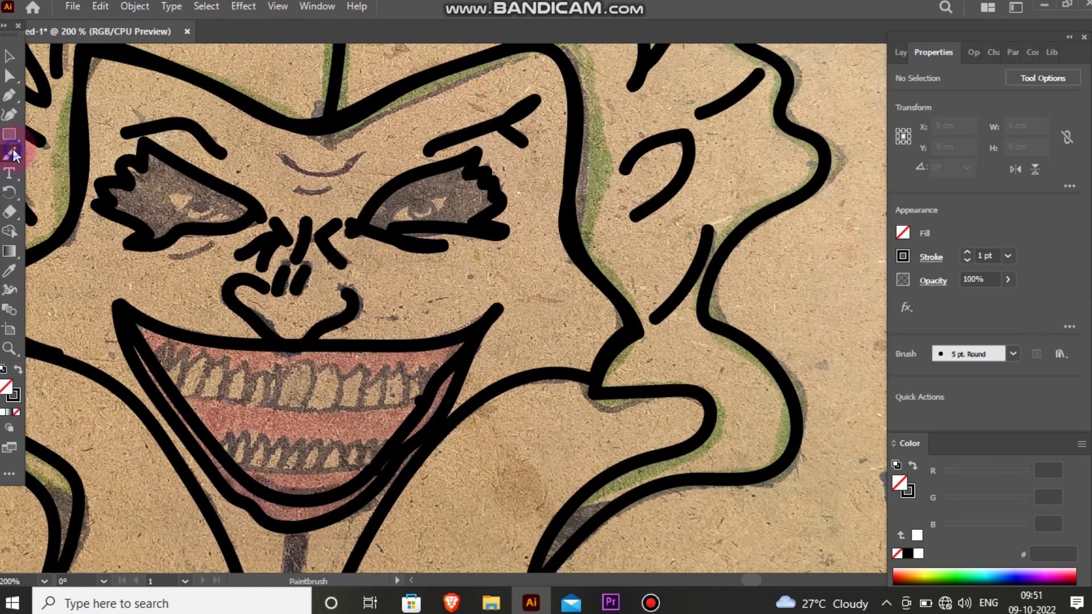
Step: With the Pencil, draw closed almond-shaped outlines inside both eyes
{"action": "left_click_drag", "start_coordinate": [14, 154], "coordinate": [52, 188]}
{"action": "left_click_drag", "start_coordinate": [397, 215], "coordinate": [431, 197]}
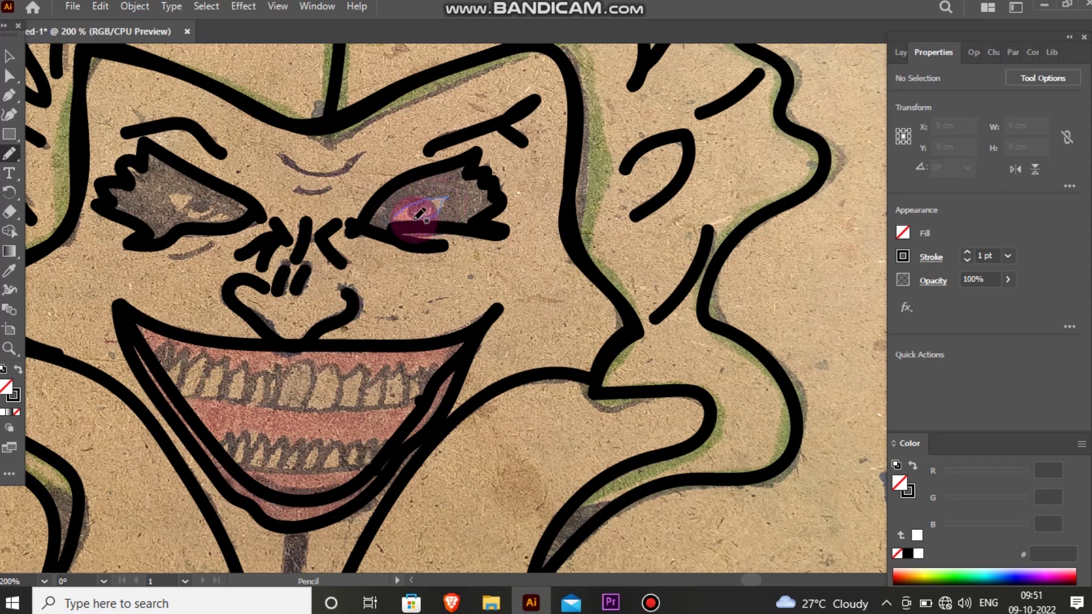
{"action": "left_click_drag", "start_coordinate": [404, 211], "coordinate": [430, 195]}
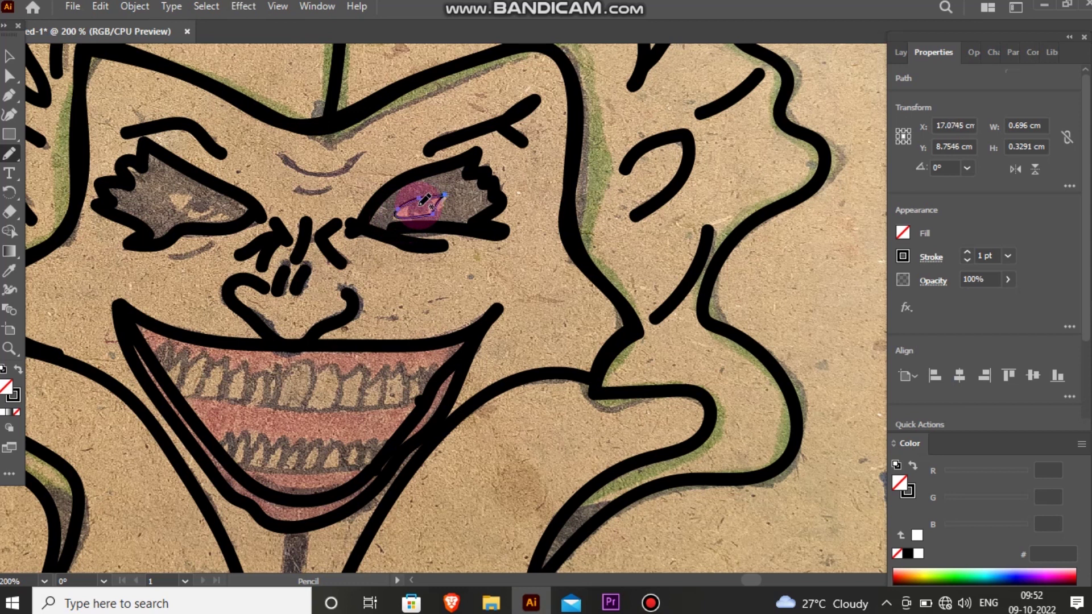
{"action": "left_click_drag", "start_coordinate": [183, 219], "coordinate": [232, 207]}
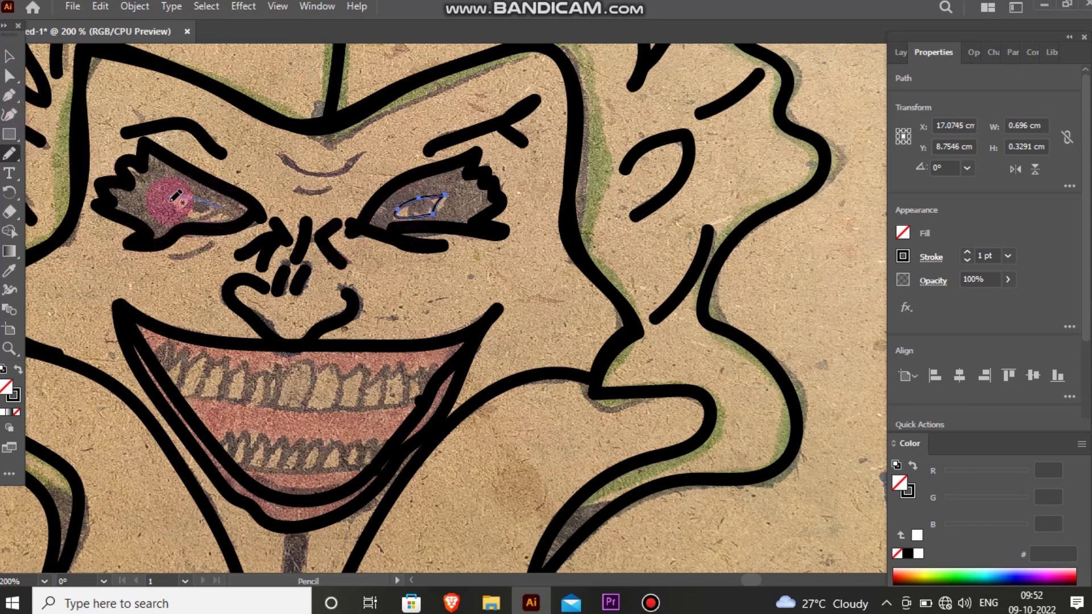
{"action": "mouse_move", "coordinate": [212, 219]}
{"action": "left_mouse_down"}
{"action": "mouse_move", "coordinate": [229, 207]}
{"action": "mouse_move", "coordinate": [169, 196]}
{"action": "left_mouse_up"}
{"action": "left_click_drag", "start_coordinate": [9, 134], "coordinate": [80, 94]}
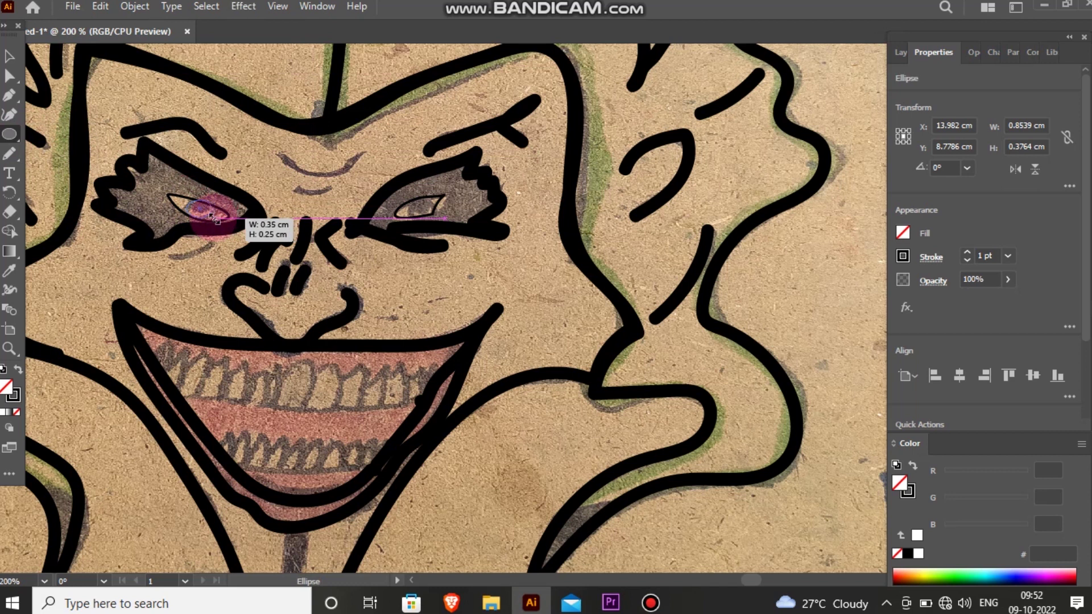
Step: Draw iris ellipses in both eyes and a tiny white-filled highlight circle in the left eye
{"action": "left_click_drag", "start_coordinate": [194, 206], "coordinate": [211, 217]}
{"action": "left_click_drag", "start_coordinate": [413, 199], "coordinate": [445, 216]}
{"action": "left_click", "coordinate": [11, 122]}
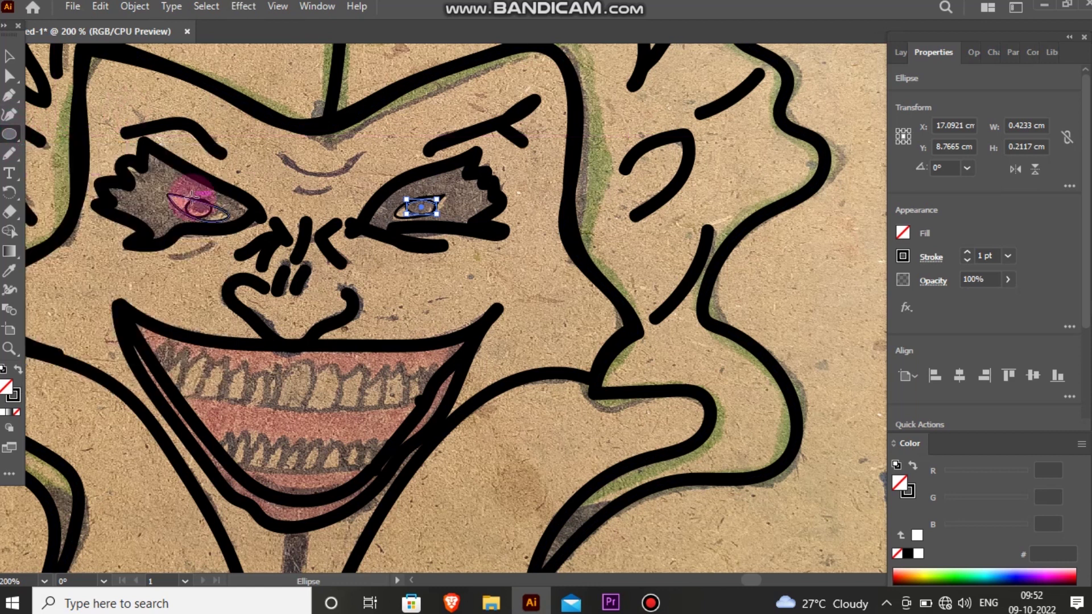
{"action": "left_click_drag", "start_coordinate": [195, 208], "coordinate": [200, 212]}
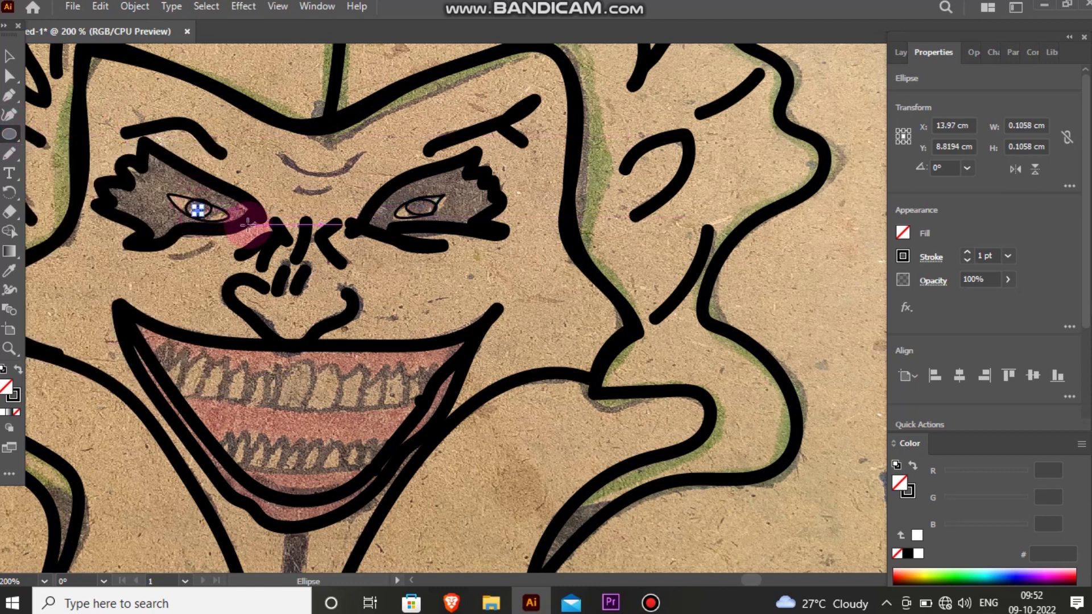
{"action": "left_click", "coordinate": [3, 371]}
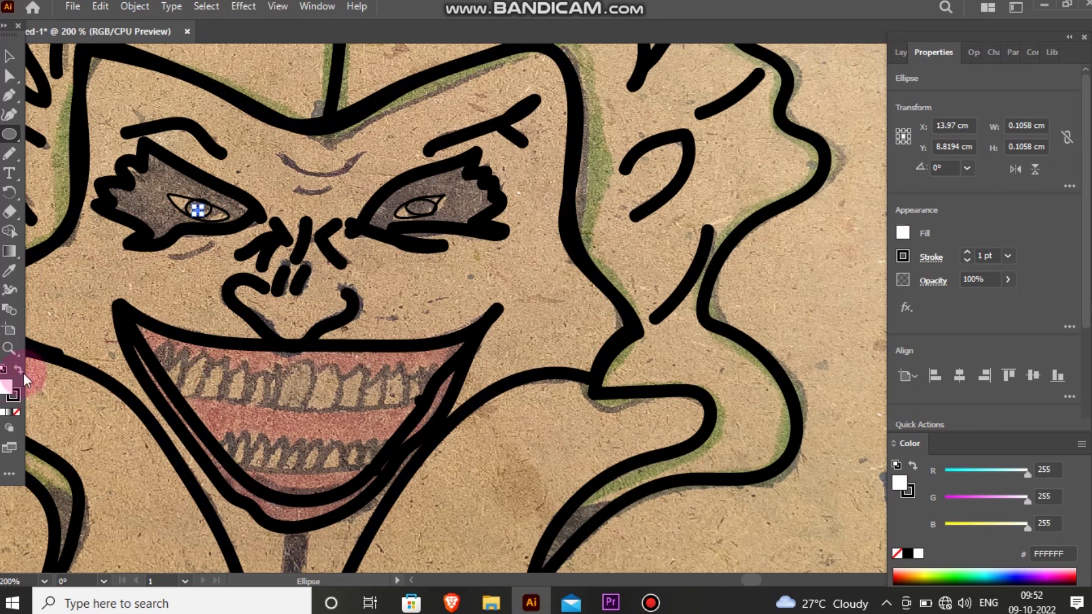
Step: Add the right eye's highlight circle and give both highlight dots white fill and no stroke
{"action": "left_click_drag", "start_coordinate": [415, 206], "coordinate": [429, 211]}
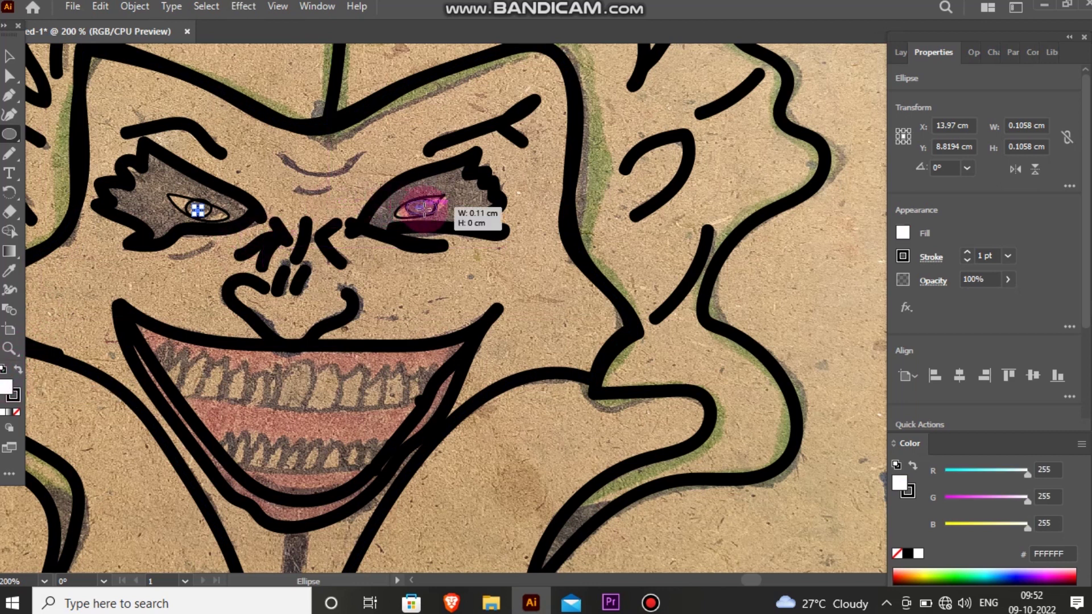
{"action": "left_click", "coordinate": [13, 395]}
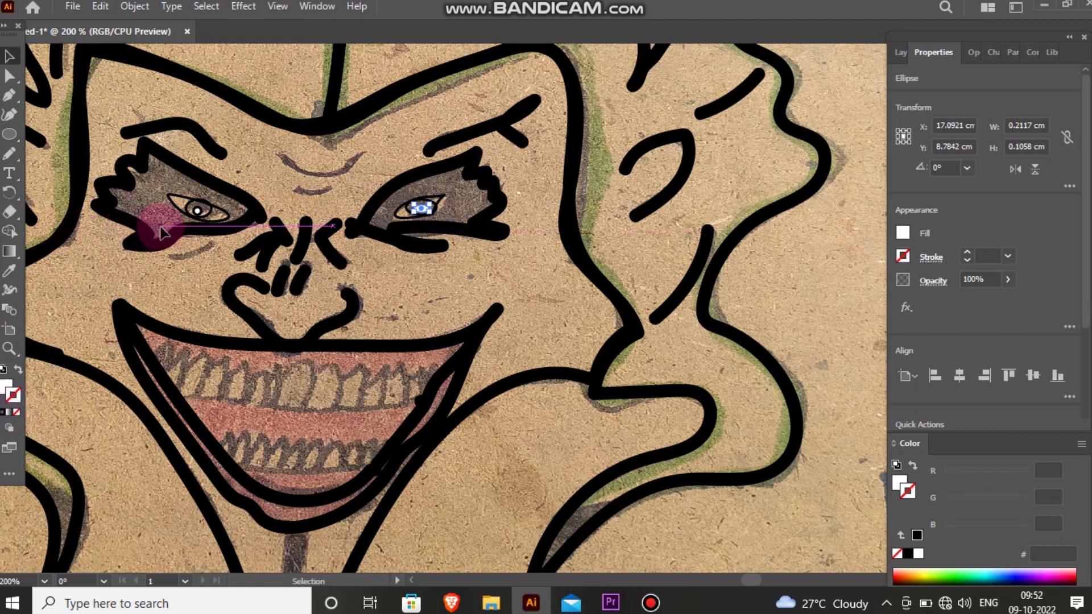
{"action": "left_click_drag", "start_coordinate": [195, 208], "coordinate": [200, 213]}
{"action": "left_click", "coordinate": [3, 369]}
{"action": "left_click", "coordinate": [13, 394]}
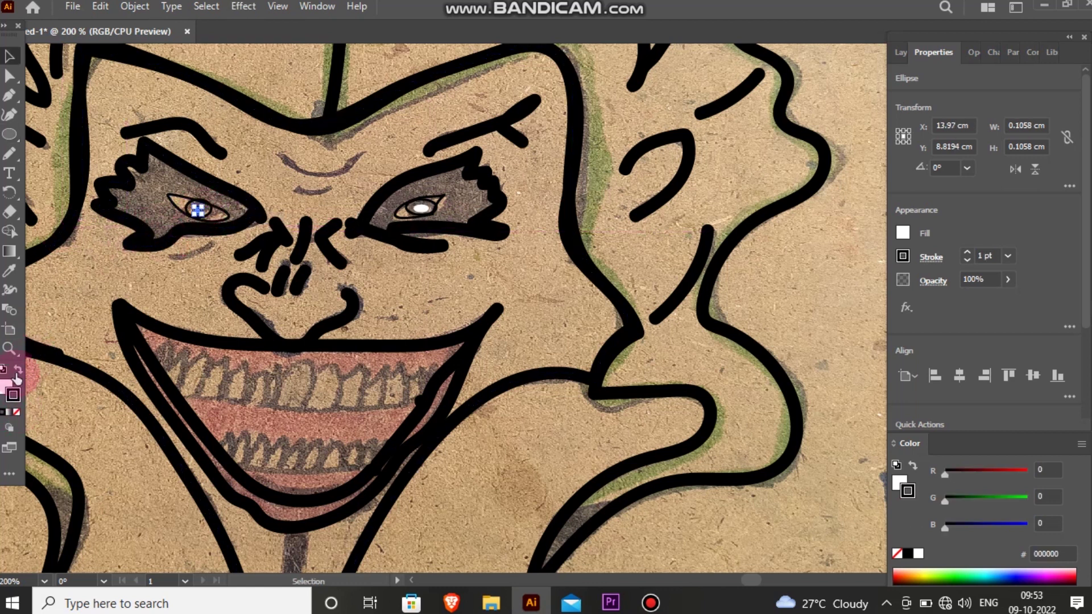
{"action": "left_click", "coordinate": [17, 412]}
{"action": "left_click", "coordinate": [330, 248]}
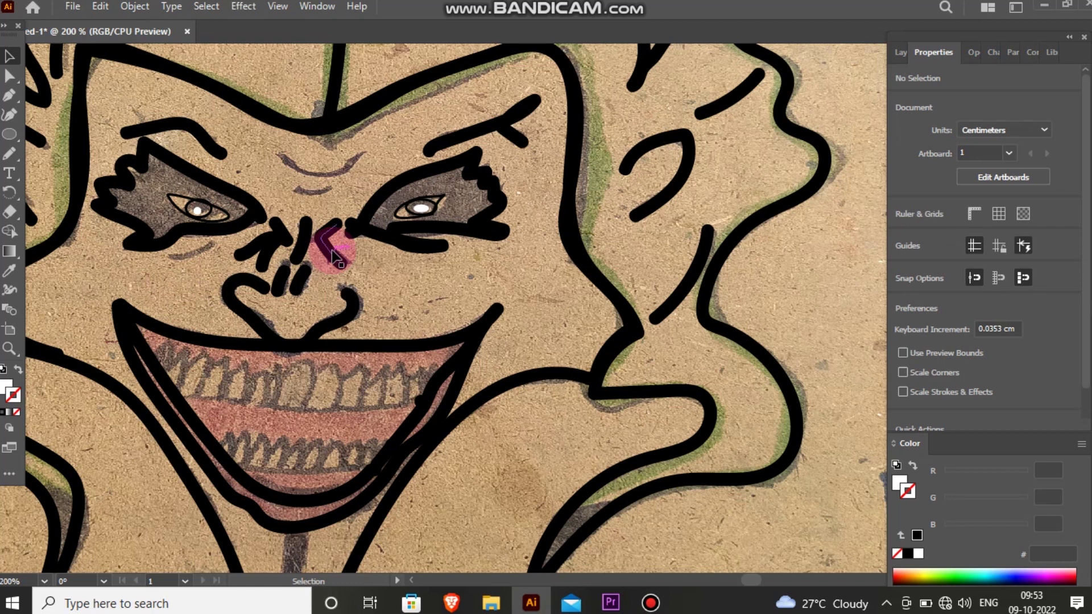
Step: Paint a white arc above the nose with a dark line beneath it
{"action": "left_click", "coordinate": [9, 153]}
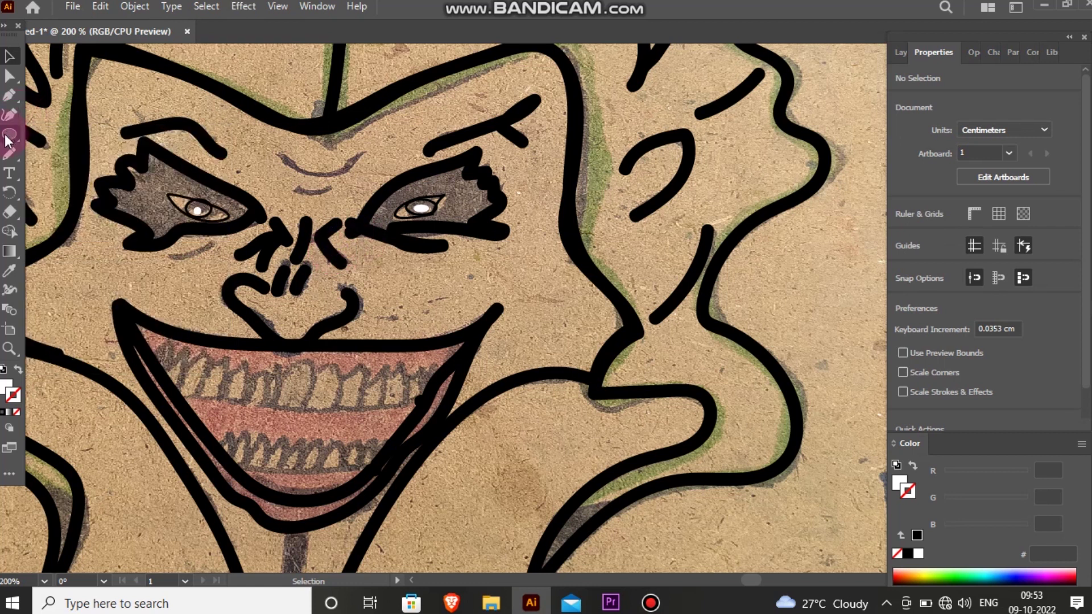
{"action": "left_click", "coordinate": [9, 154]}
{"action": "left_click", "coordinate": [63, 151]}
{"action": "left_click_drag", "start_coordinate": [284, 153], "coordinate": [358, 154]}
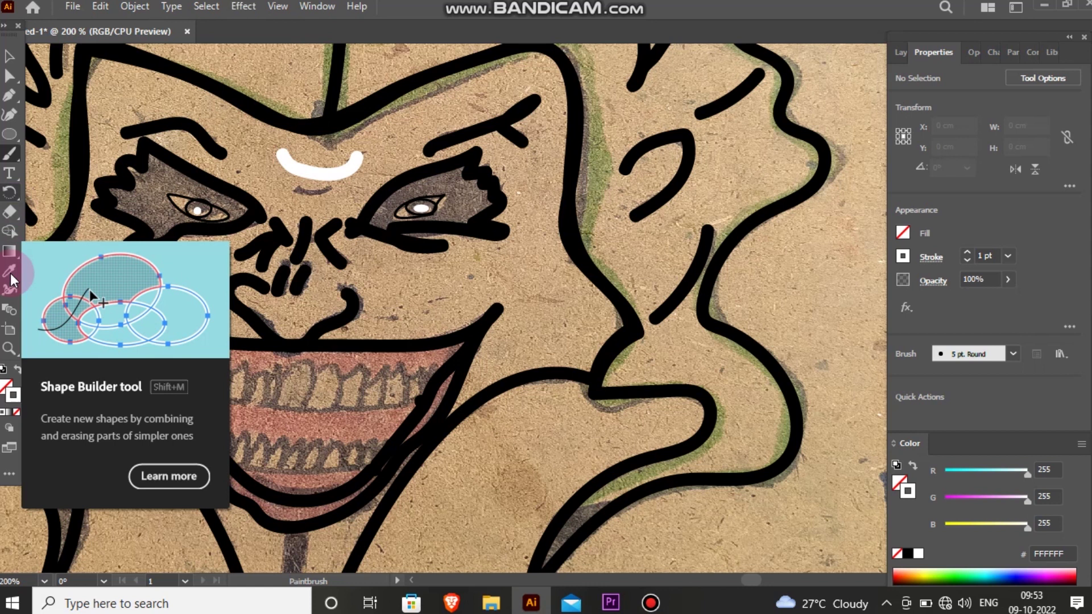
{"action": "left_click", "coordinate": [4, 411]}
{"action": "left_click", "coordinate": [17, 411]}
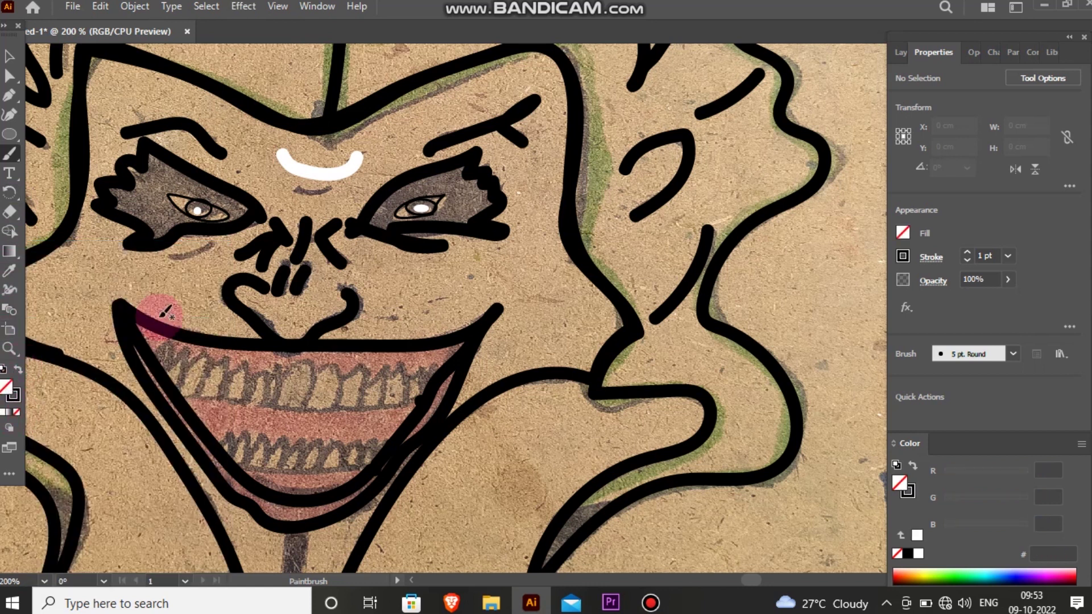
{"action": "left_click_drag", "start_coordinate": [290, 191], "coordinate": [336, 190]}
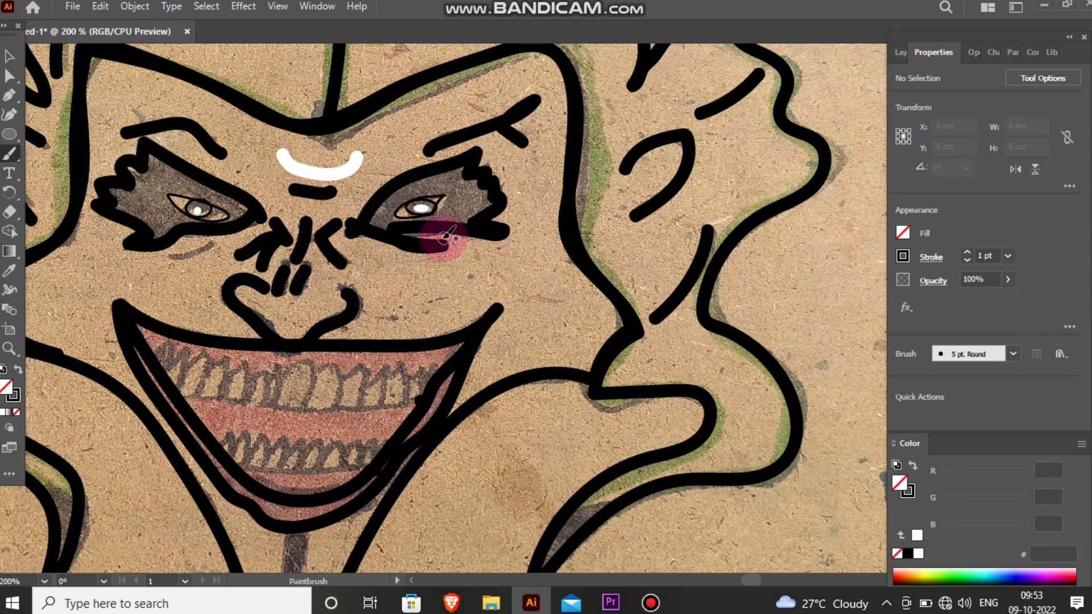
Step: Set the stroke weight to 0.5 pt, draw the upper and lower teeth as zigzags, then zoom out
{"action": "left_click", "coordinate": [1008, 256]}
{"action": "left_click", "coordinate": [1024, 282]}
{"action": "mouse_move", "coordinate": [157, 356]}
{"action": "left_mouse_down"}
{"action": "mouse_move", "coordinate": [188, 371]}
{"action": "mouse_move", "coordinate": [198, 358]}
{"action": "mouse_move", "coordinate": [202, 389]}
{"action": "mouse_move", "coordinate": [278, 401]}
{"action": "mouse_move", "coordinate": [381, 403]}
{"action": "mouse_move", "coordinate": [431, 380]}
{"action": "mouse_move", "coordinate": [401, 365]}
{"action": "mouse_move", "coordinate": [390, 392]}
{"action": "mouse_move", "coordinate": [377, 368]}
{"action": "mouse_move", "coordinate": [364, 395]}
{"action": "mouse_move", "coordinate": [353, 371]}
{"action": "mouse_move", "coordinate": [341, 402]}
{"action": "mouse_move", "coordinate": [342, 370]}
{"action": "mouse_move", "coordinate": [308, 405]}
{"action": "mouse_move", "coordinate": [317, 364]}
{"action": "mouse_move", "coordinate": [270, 405]}
{"action": "mouse_move", "coordinate": [239, 374]}
{"action": "mouse_move", "coordinate": [185, 393]}
{"action": "left_mouse_up"}
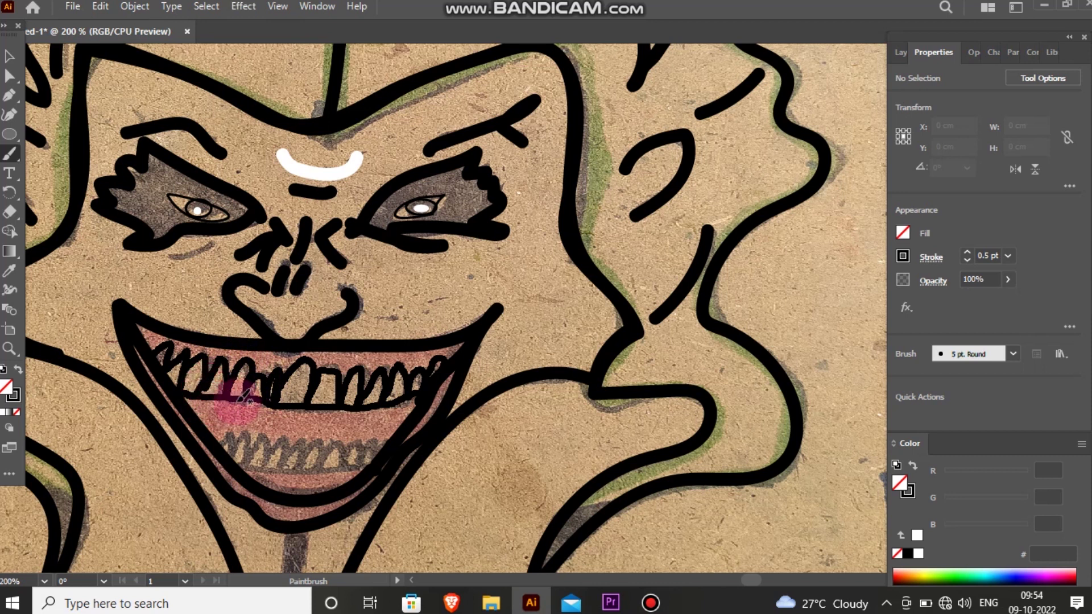
{"action": "mouse_move", "coordinate": [233, 433]}
{"action": "left_mouse_down"}
{"action": "mouse_move", "coordinate": [229, 462]}
{"action": "mouse_move", "coordinate": [248, 463]}
{"action": "mouse_move", "coordinate": [270, 433]}
{"action": "mouse_move", "coordinate": [277, 466]}
{"action": "mouse_move", "coordinate": [367, 455]}
{"action": "mouse_move", "coordinate": [354, 446]}
{"action": "mouse_move", "coordinate": [350, 461]}
{"action": "mouse_move", "coordinate": [324, 443]}
{"action": "mouse_move", "coordinate": [277, 473]}
{"action": "mouse_move", "coordinate": [329, 476]}
{"action": "mouse_move", "coordinate": [353, 463]}
{"action": "mouse_move", "coordinate": [272, 468]}
{"action": "left_mouse_up"}
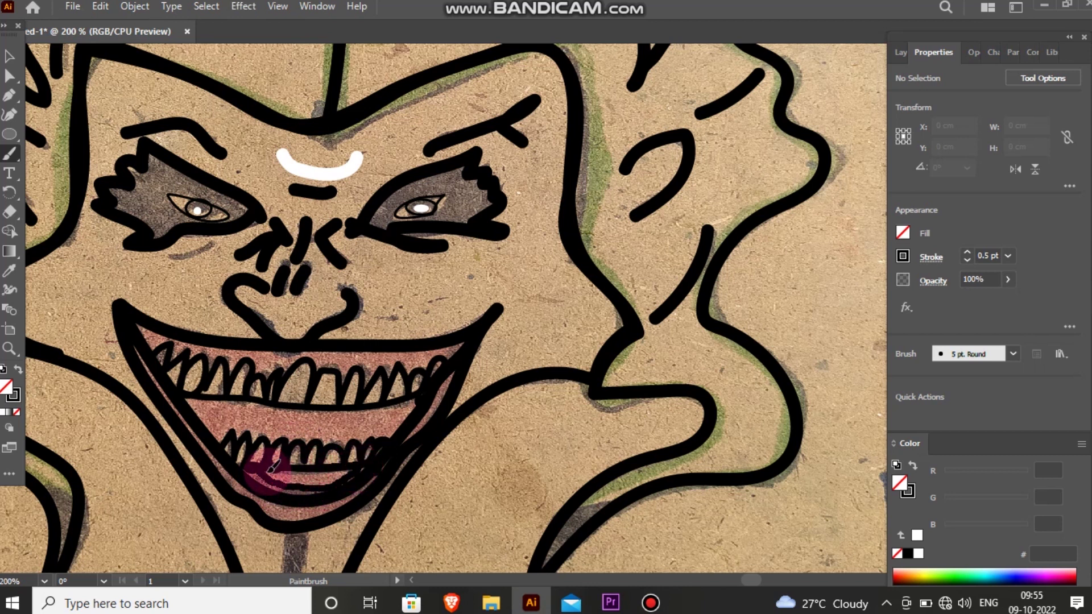
{"action": "key", "text": "ctrl+minus"}
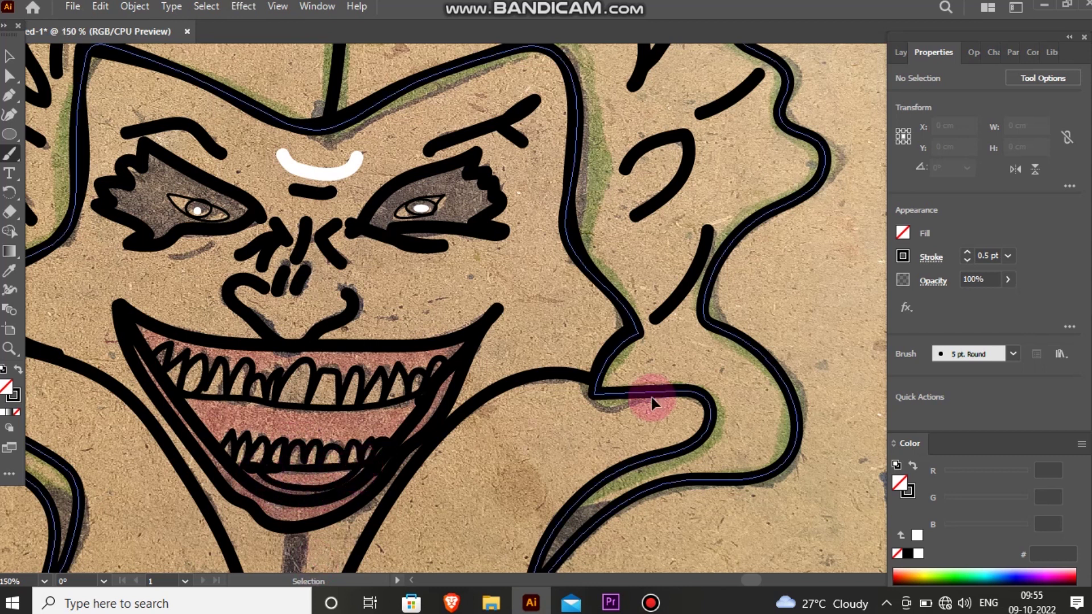
Step: Trace a thin V-shaped pencil outline from below the grin down to the chin tip
{"action": "key", "text": "ctrl+minus"}
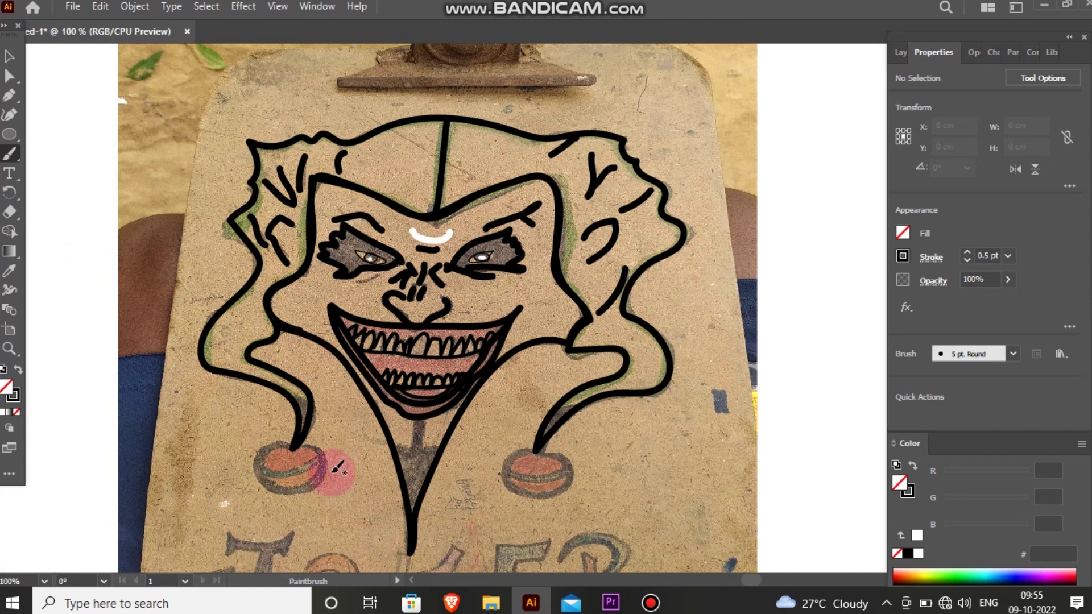
{"action": "left_click_drag", "start_coordinate": [12, 163], "coordinate": [52, 187]}
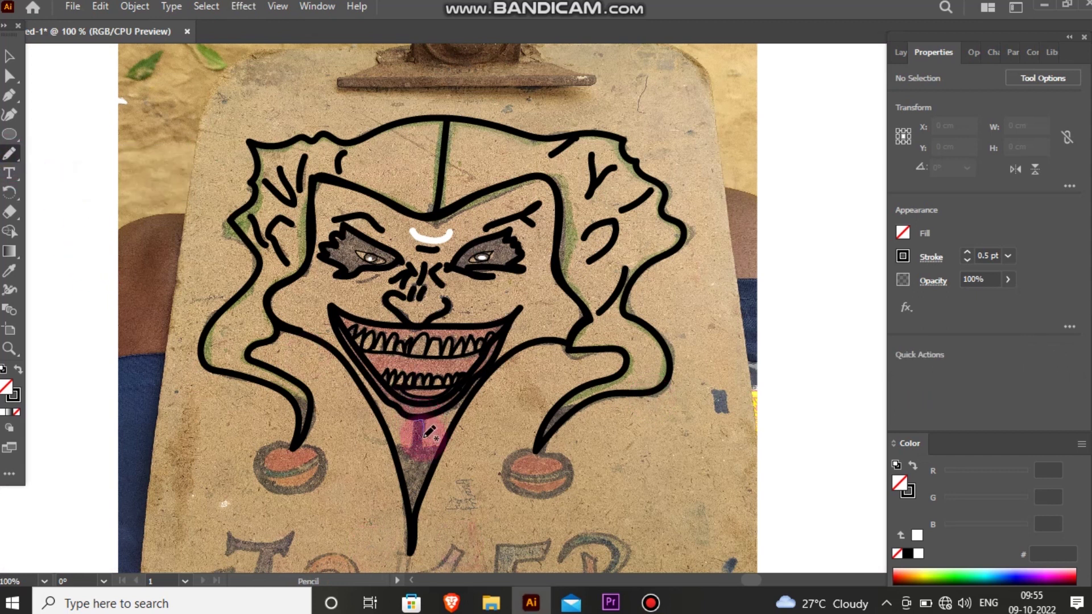
{"action": "mouse_move", "coordinate": [438, 453]}
{"action": "left_mouse_down"}
{"action": "mouse_move", "coordinate": [407, 494]}
{"action": "mouse_move", "coordinate": [394, 445]}
{"action": "mouse_move", "coordinate": [440, 424]}
{"action": "left_mouse_up"}
{"action": "left_click", "coordinate": [432, 435], "text": "ctrl"}
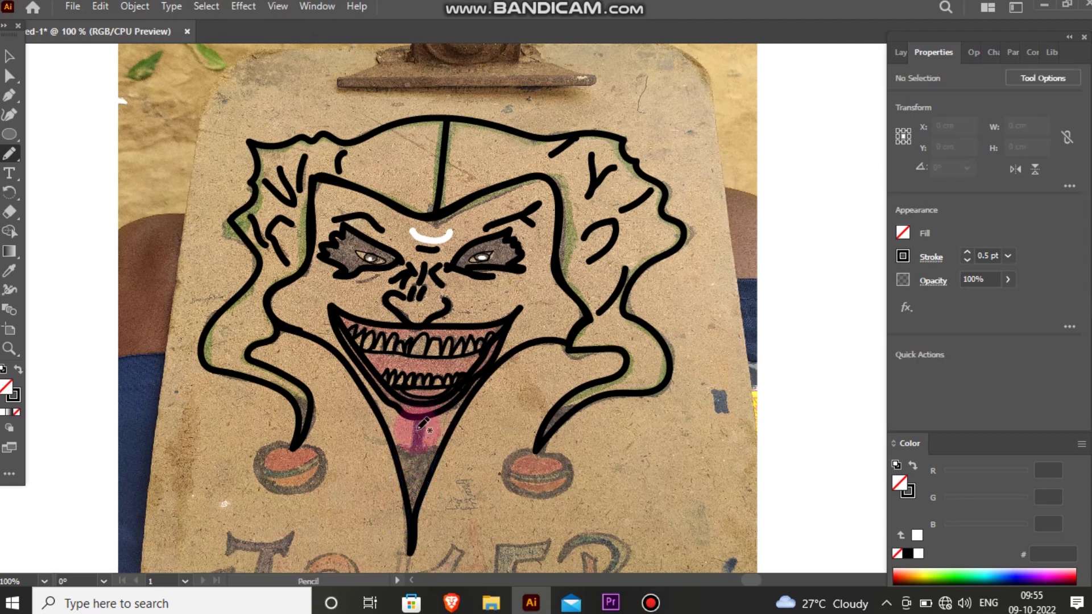
{"action": "mouse_move", "coordinate": [403, 445]}
{"action": "left_mouse_down"}
{"action": "mouse_move", "coordinate": [434, 479]}
{"action": "mouse_move", "coordinate": [444, 448]}
{"action": "mouse_move", "coordinate": [421, 424]}
{"action": "left_mouse_up"}
Step: Draw ellipses around the left and right red balls, nudge the right one up, and select everything
{"action": "left_click", "coordinate": [9, 135]}
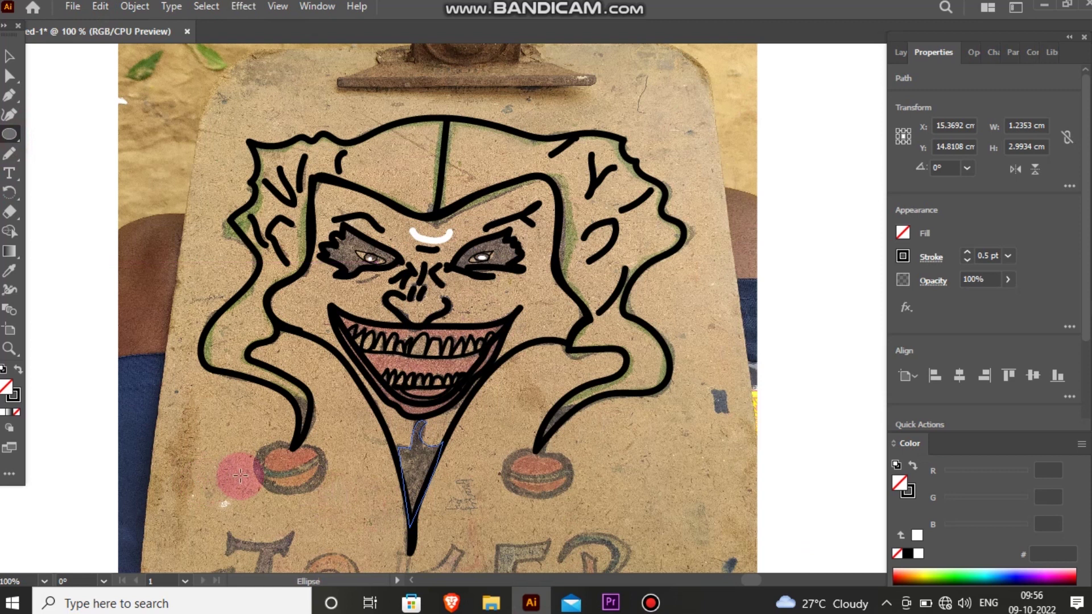
{"action": "left_click_drag", "start_coordinate": [257, 447], "coordinate": [333, 495]}
{"action": "left_click_drag", "start_coordinate": [504, 450], "coordinate": [580, 502]}
{"action": "key", "text": "Up"}
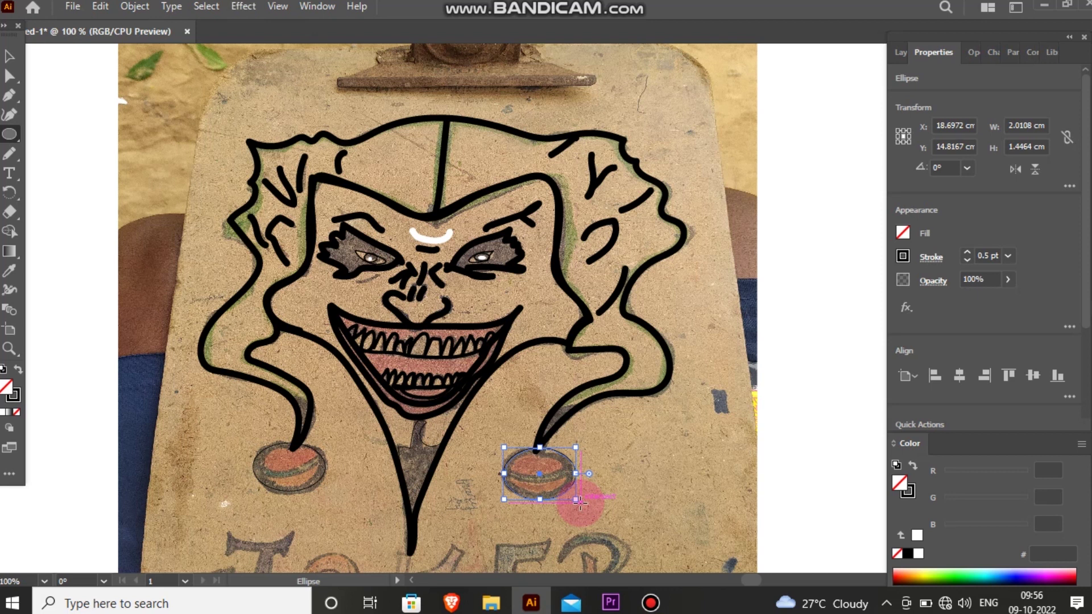
{"action": "left_click", "coordinate": [10, 55]}
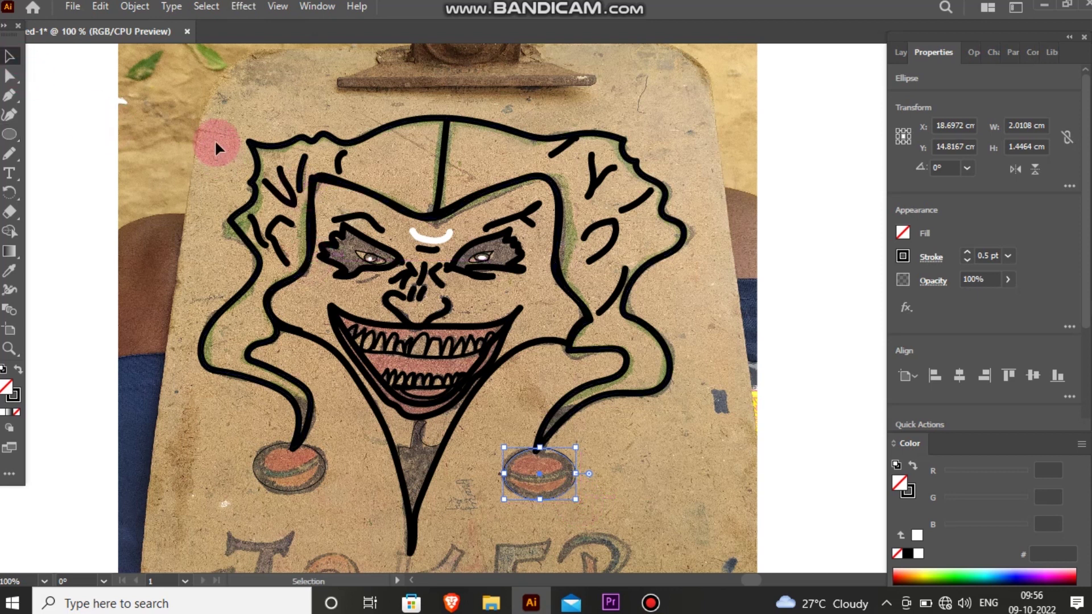
{"action": "key", "text": "ctrl+a"}
Step: Move the Joker drawing left, off the reference photo
{"action": "key", "text": "a"}
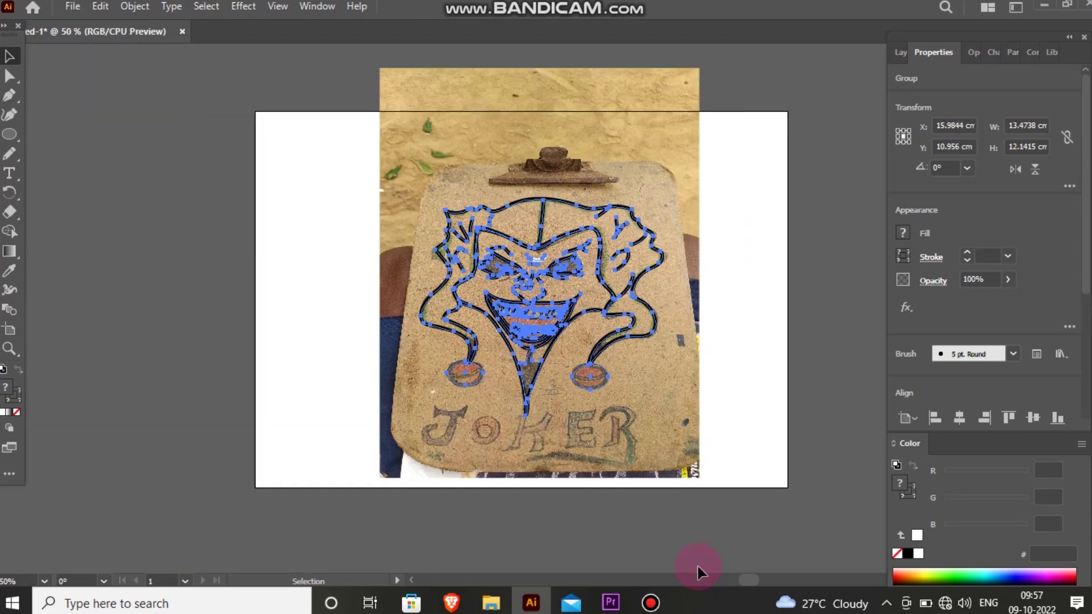
{"action": "key", "text": "ctrl+minus"}
{"action": "key", "text": "v"}
{"action": "left_click_drag", "start_coordinate": [505, 317], "coordinate": [224, 302]}
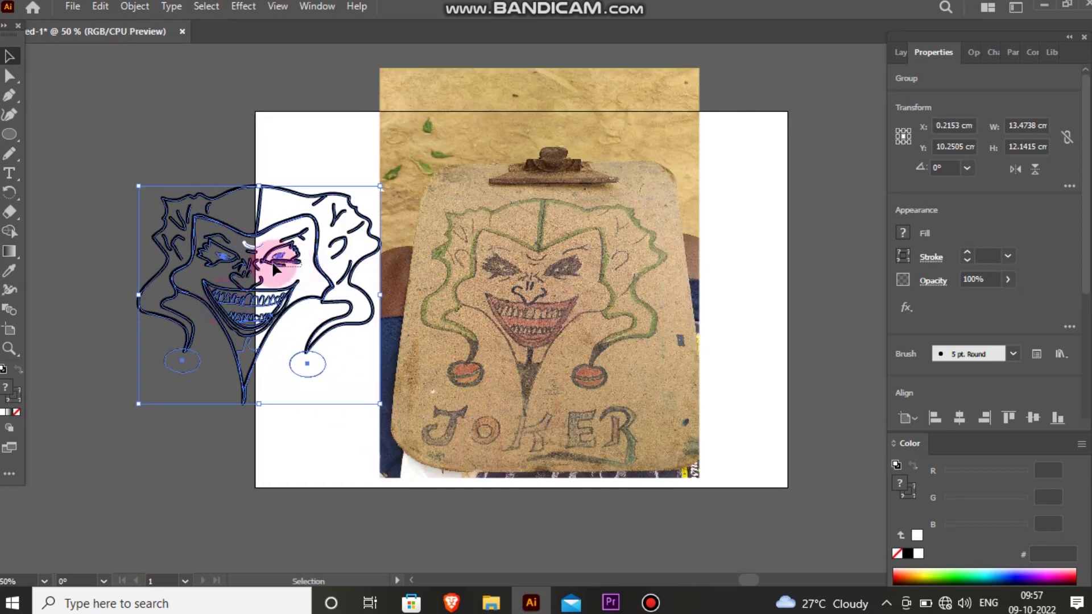
{"action": "left_click", "coordinate": [216, 146]}
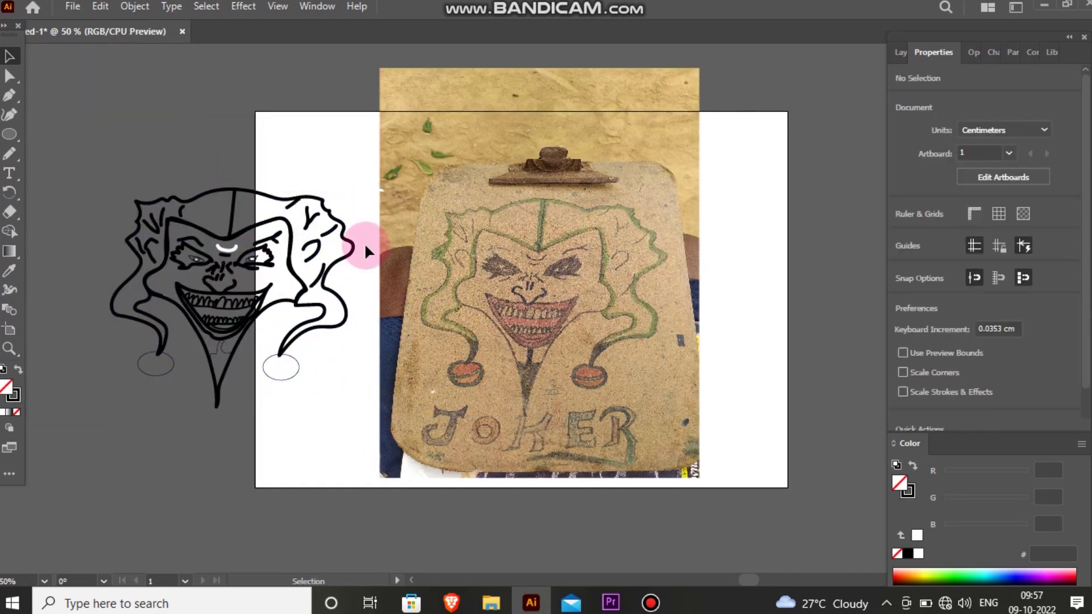
Step: Unlock all objects, then move the reference photo right and shrink it
{"action": "left_click", "coordinate": [72, 5]}
{"action": "left_click", "coordinate": [508, 130]}
{"action": "left_click", "coordinate": [135, 7]}
{"action": "left_click", "coordinate": [206, 133]}
{"action": "left_click", "coordinate": [665, 260]}
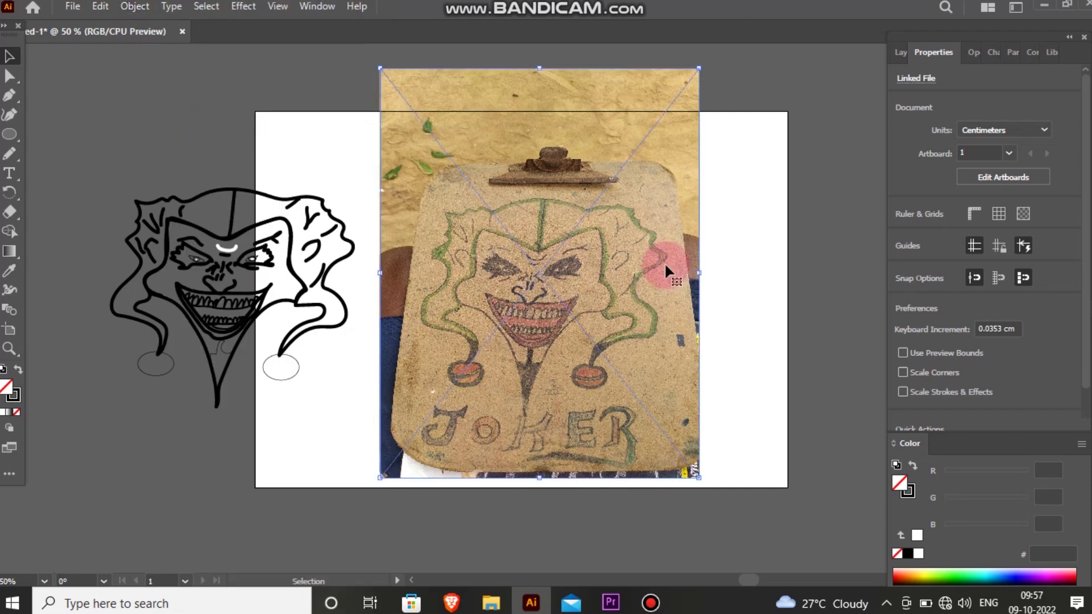
{"action": "left_click_drag", "start_coordinate": [673, 256], "coordinate": [810, 246]}
{"action": "left_click_drag", "start_coordinate": [834, 60], "coordinate": [844, 146]}
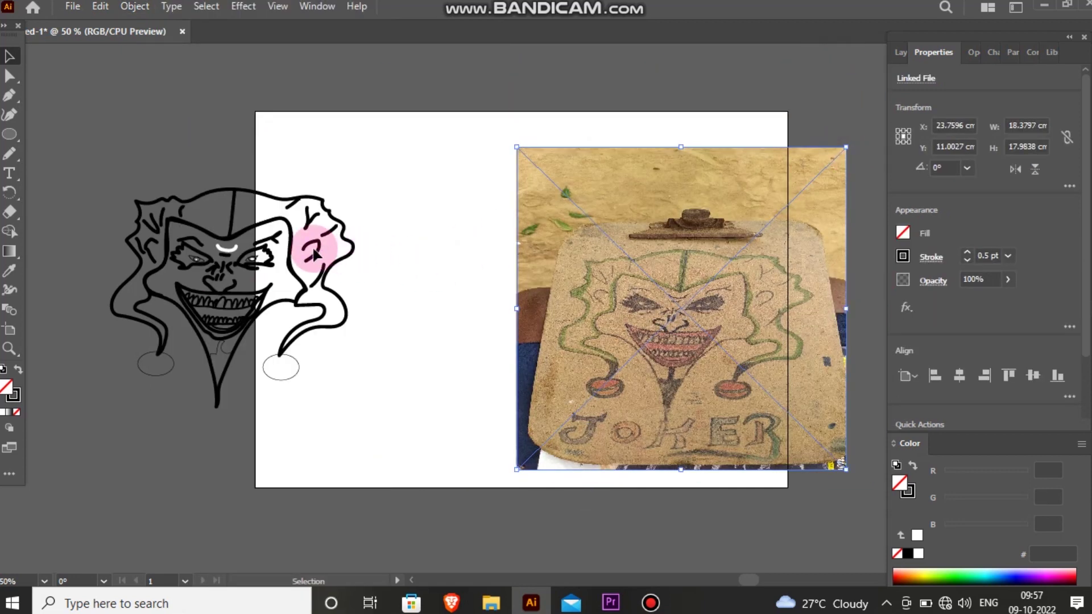
Step: Move the Joker drawing group onto the artboard
{"action": "left_click", "coordinate": [282, 254]}
{"action": "left_click_drag", "start_coordinate": [290, 235], "coordinate": [449, 257]}
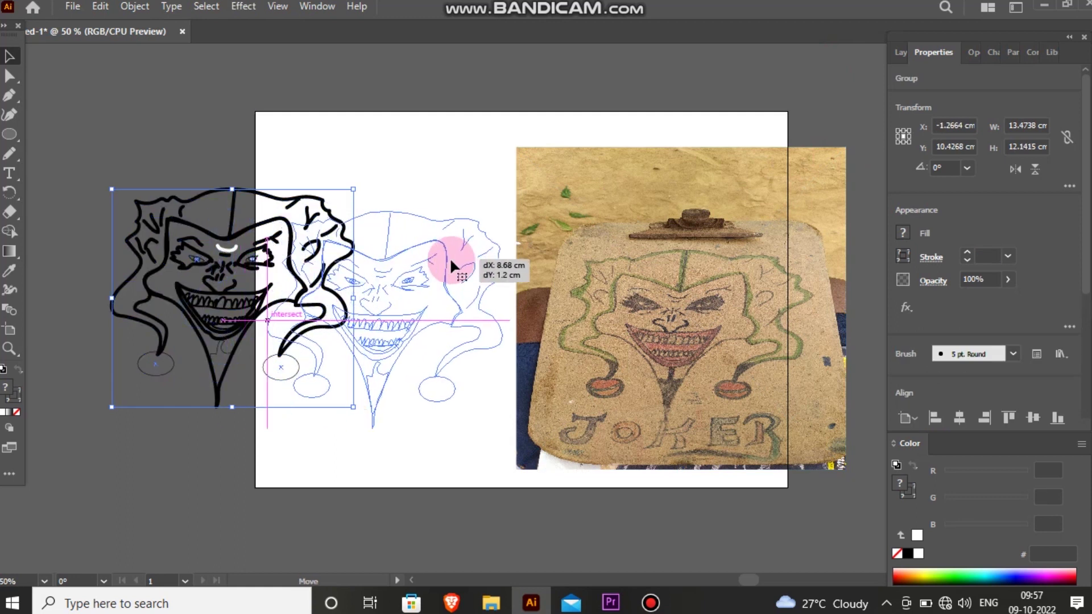
{"action": "left_click", "coordinate": [411, 197]}
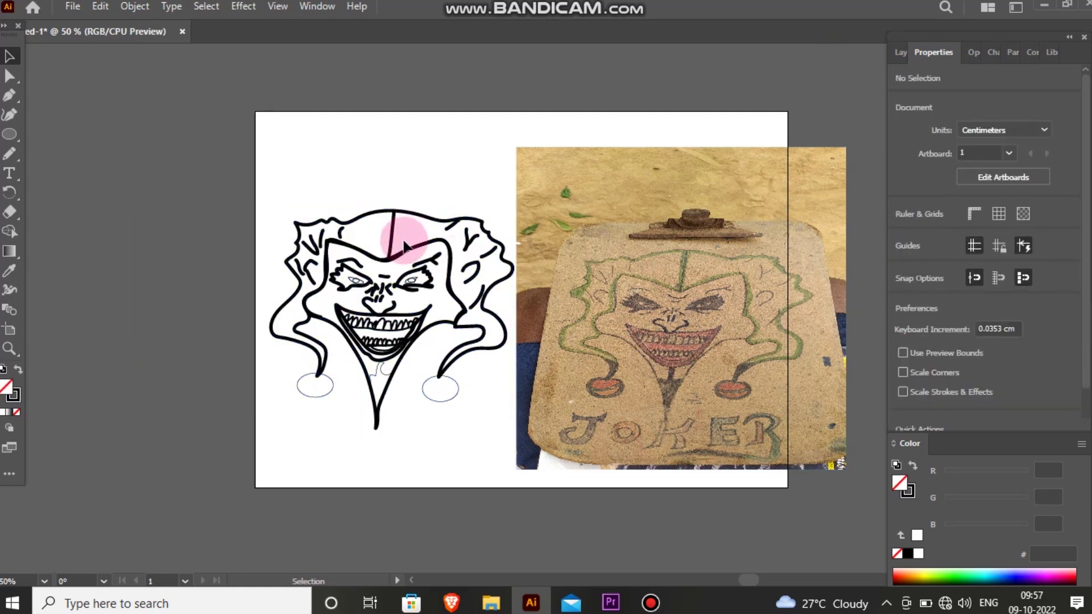
{"action": "left_click", "coordinate": [378, 376]}
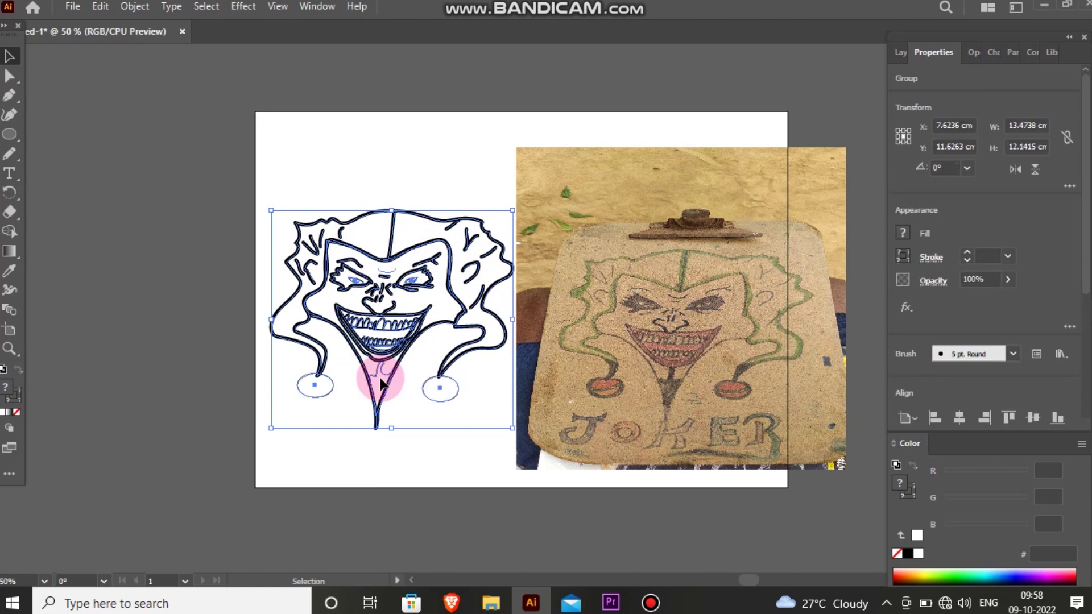
Step: Delete the reference photo and enlarge the Joker group to about 27 × 17 cm
{"action": "left_click", "coordinate": [724, 266]}
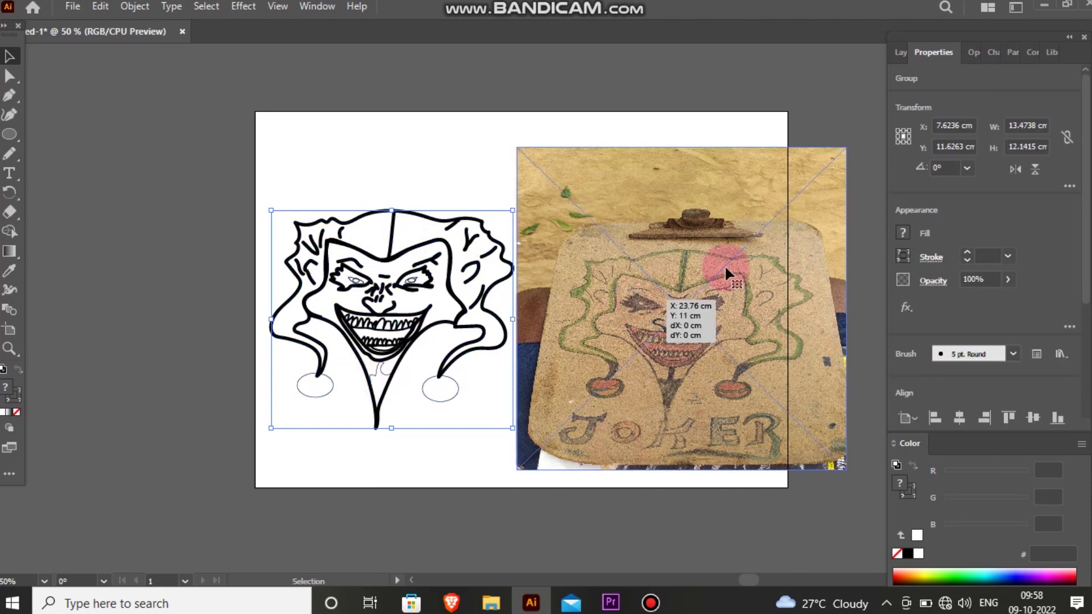
{"action": "key", "text": "Delete"}
{"action": "left_click", "coordinate": [481, 242]}
{"action": "mouse_move", "coordinate": [514, 208]}
{"action": "left_mouse_down"}
{"action": "mouse_move", "coordinate": [626, 224]}
{"action": "mouse_move", "coordinate": [755, 120]}
{"action": "left_mouse_up"}
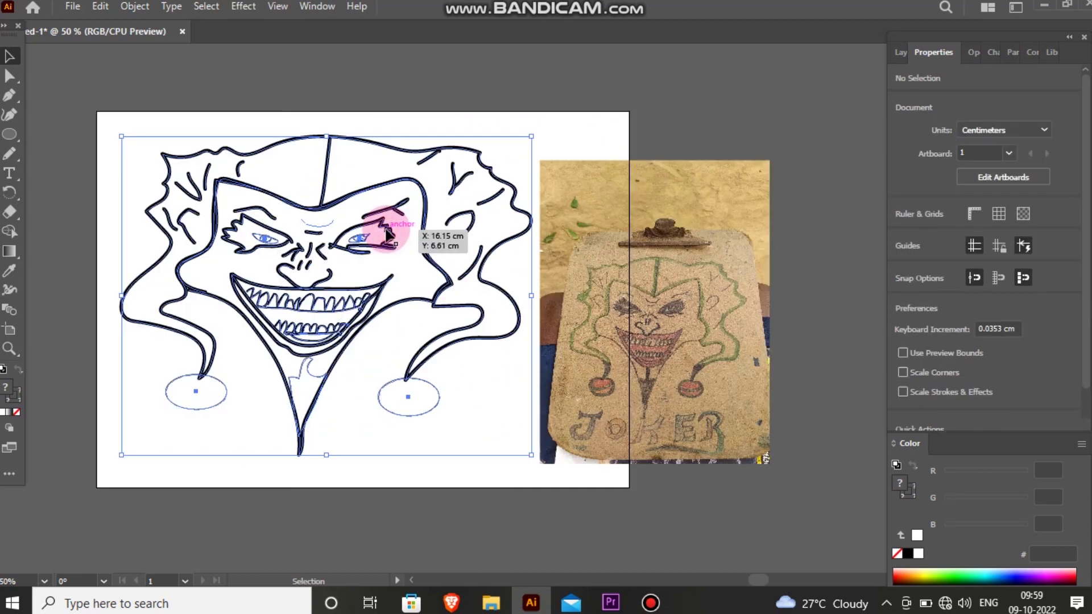
Step: Ungroup the Joker drawing and zoom in on the hanging balls
{"action": "right_click", "coordinate": [387, 233]}
{"action": "left_click", "coordinate": [438, 435]}
{"action": "left_click", "coordinate": [313, 200]}
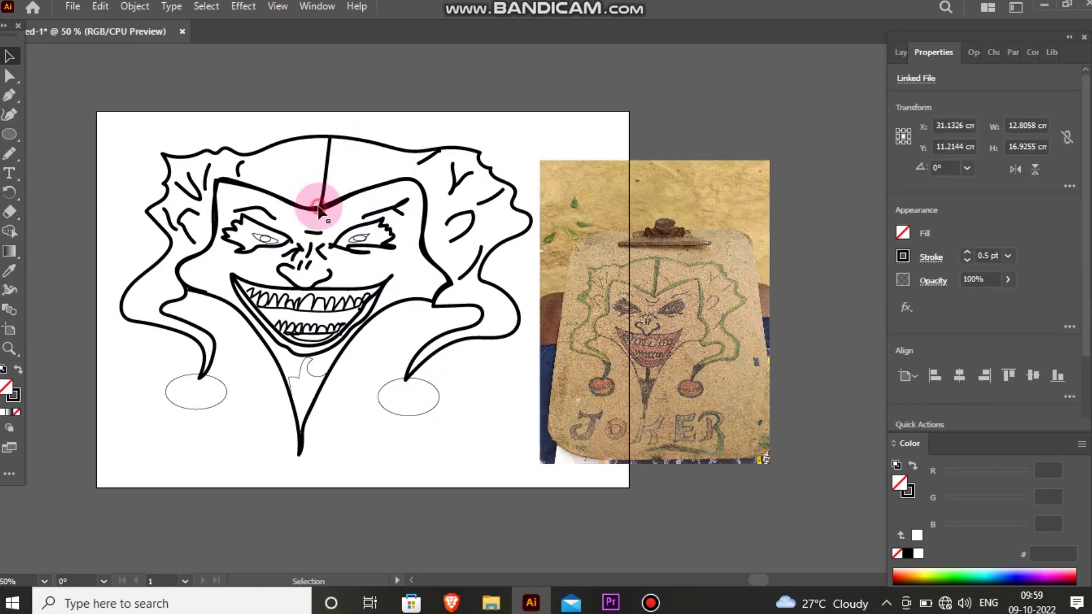
{"action": "left_click", "coordinate": [170, 129]}
{"action": "scroll", "coordinate": [542, 307], "scroll_direction": "up", "scroll_amount": 1}
{"action": "left_click", "coordinate": [595, 589]}
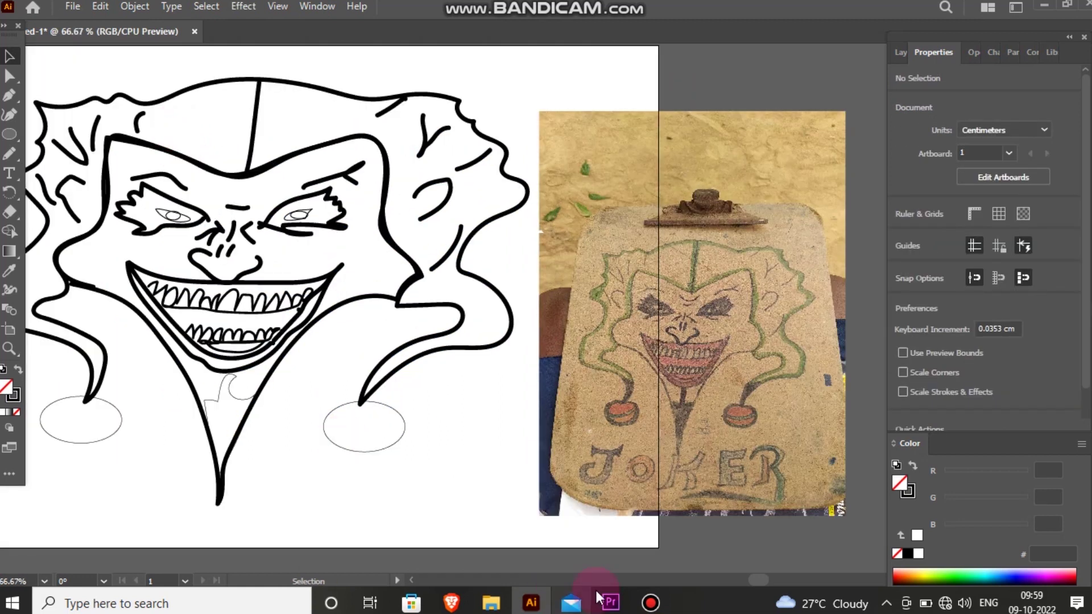
{"action": "left_click_drag", "start_coordinate": [760, 581], "coordinate": [758, 582]}
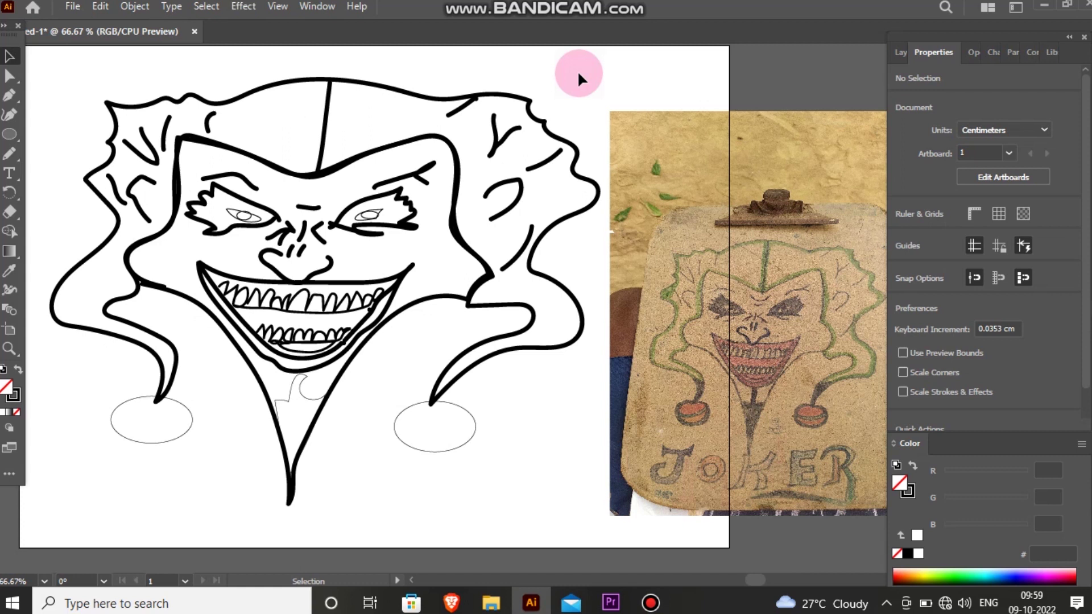
Step: Draw smaller ovals inside the right and left balls and bring them to the front
{"action": "left_click", "coordinate": [10, 133]}
{"action": "left_click_drag", "start_coordinate": [419, 405], "coordinate": [480, 452]}
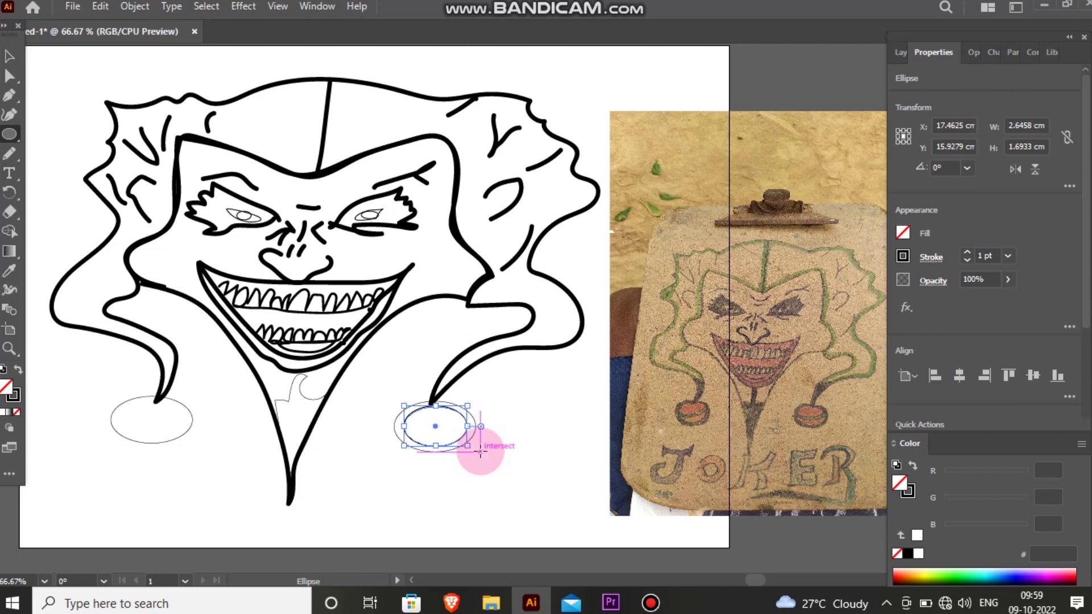
{"action": "left_click_drag", "start_coordinate": [112, 406], "coordinate": [179, 442]}
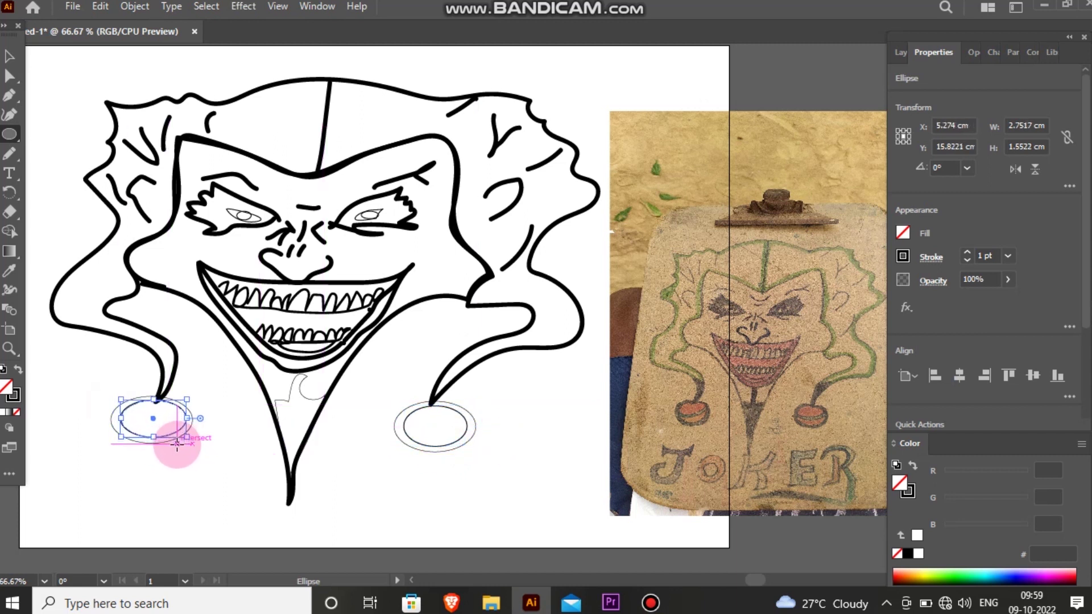
{"action": "right_click", "coordinate": [178, 442]}
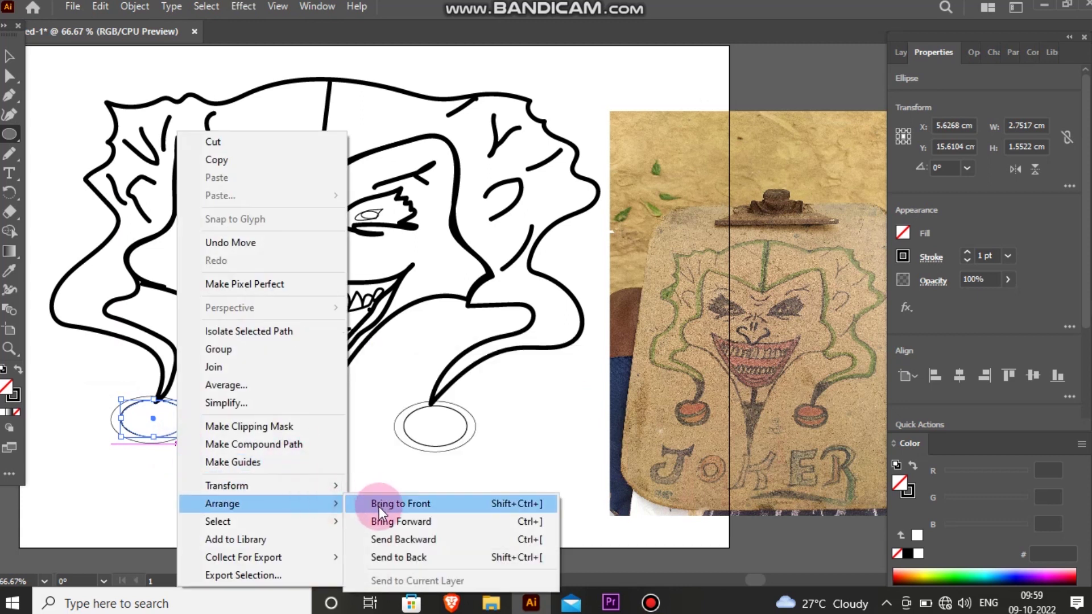
{"action": "left_click", "coordinate": [392, 556]}
{"action": "left_click", "coordinate": [214, 397]}
{"action": "left_click", "coordinate": [596, 319]}
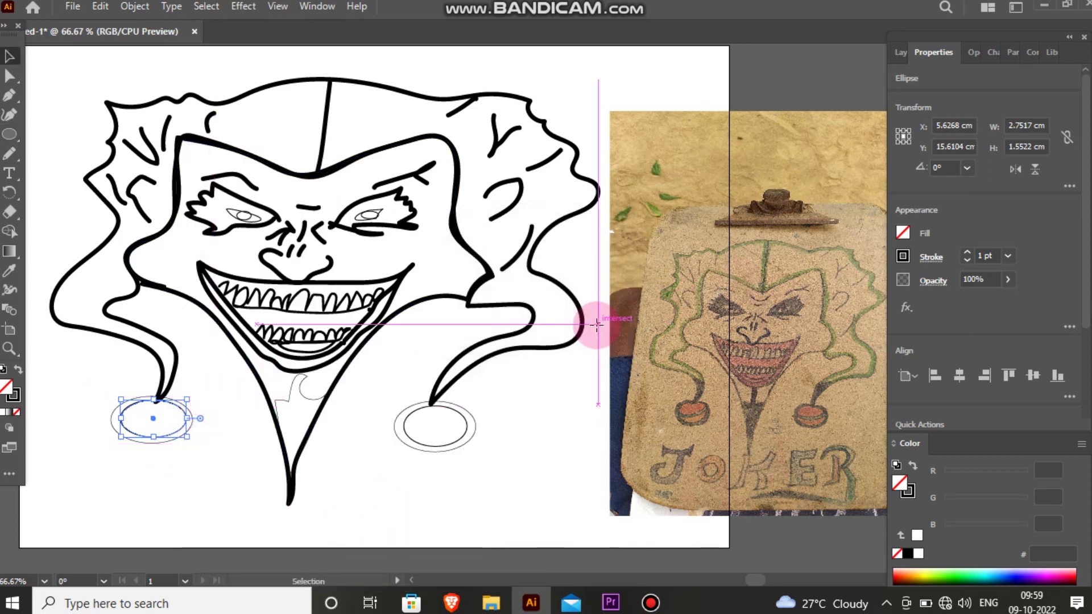
{"action": "key", "text": "v"}
{"action": "left_click", "coordinate": [366, 489]}
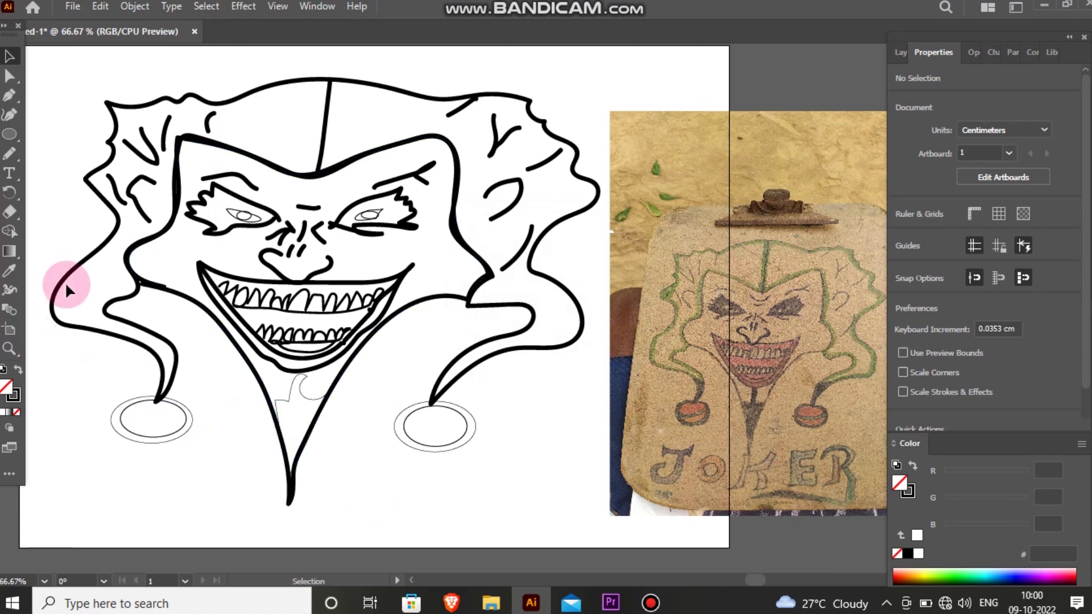
Step: Draw highlight shapes with the Pen tool across the left and right balls
{"action": "left_click", "coordinate": [8, 102]}
{"action": "left_click", "coordinate": [182, 410]}
{"action": "left_click", "coordinate": [121, 419]}
{"action": "left_click", "coordinate": [184, 419]}
{"action": "left_click", "coordinate": [403, 426]}
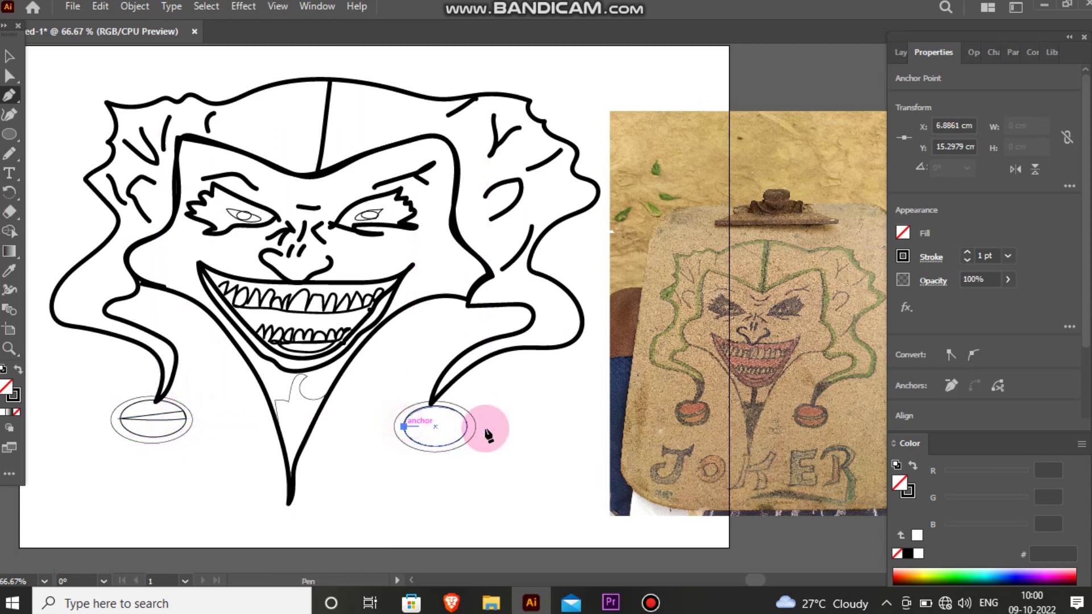
{"action": "left_click", "coordinate": [466, 426]}
{"action": "left_click_drag", "start_coordinate": [415, 439], "coordinate": [387, 419]}
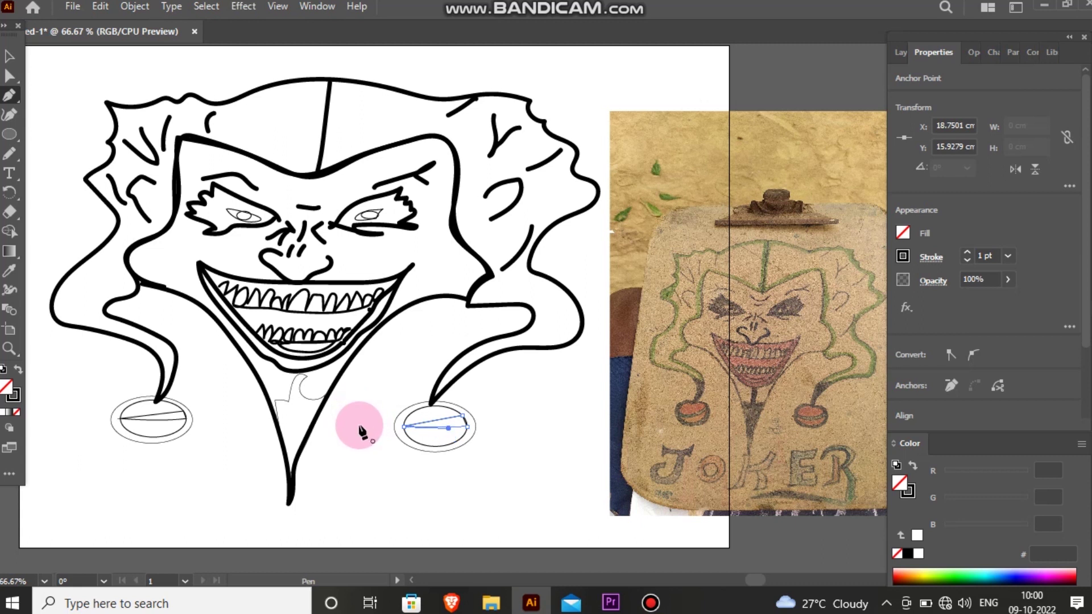
Step: Make both ball highlights white with no outline
{"action": "left_click", "coordinate": [9, 56]}
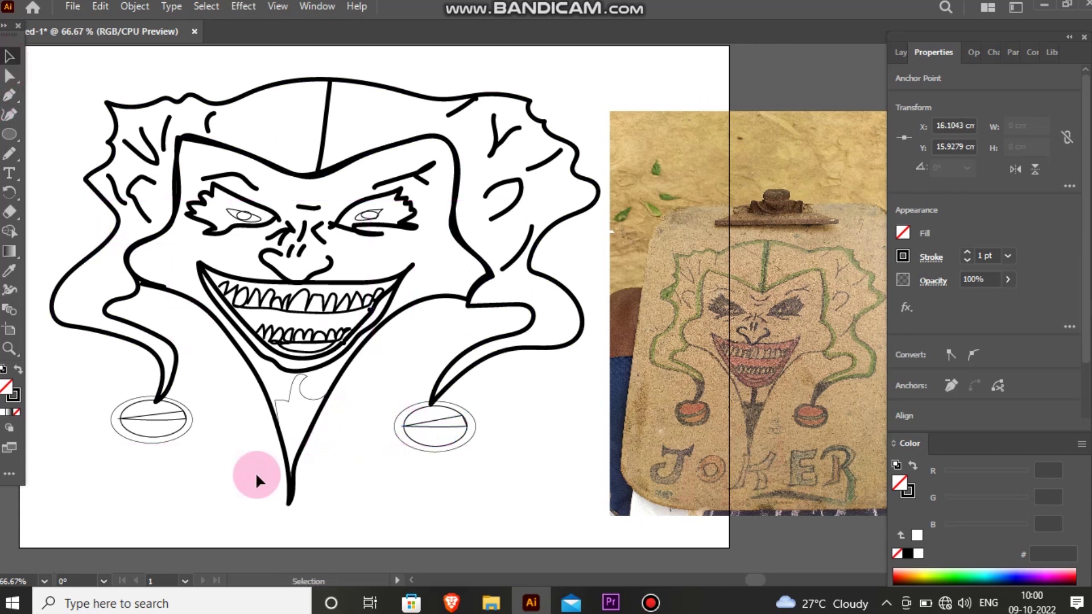
{"action": "left_click", "coordinate": [256, 480]}
{"action": "left_click", "coordinate": [420, 428]}
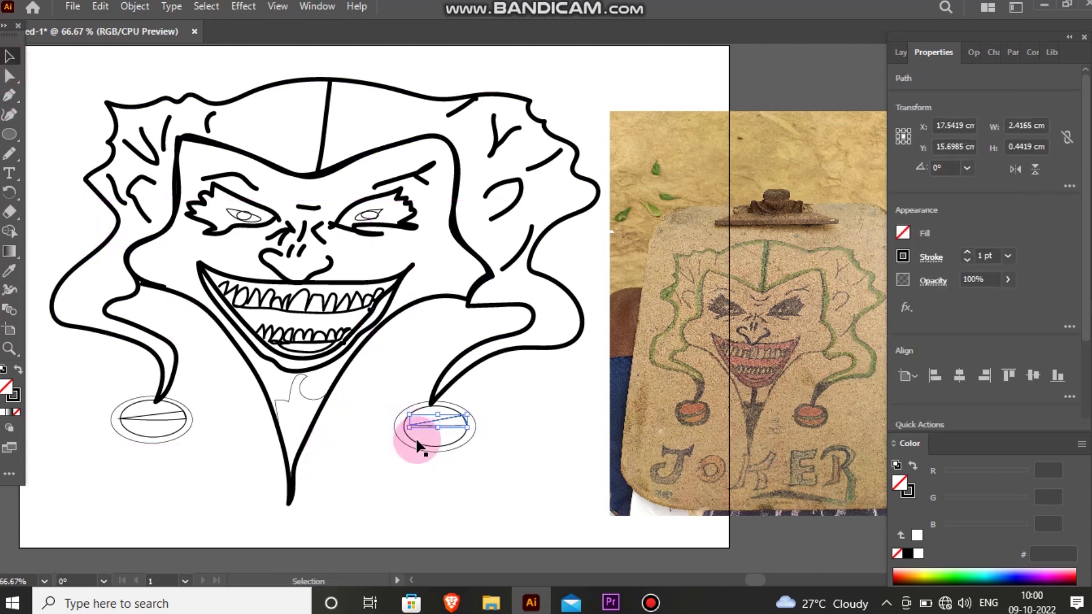
{"action": "left_click", "coordinate": [487, 449]}
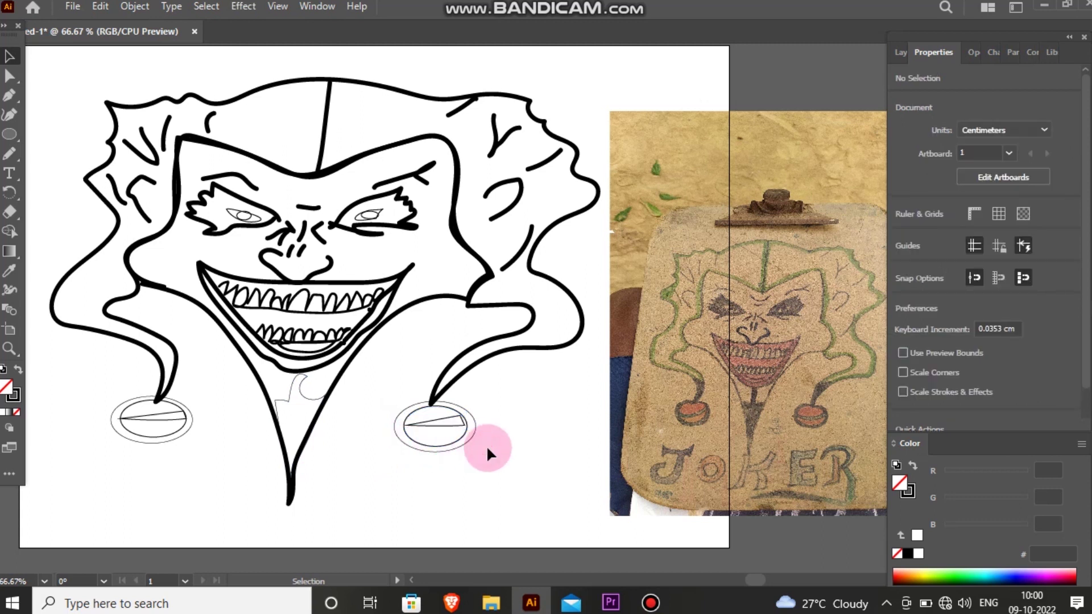
{"action": "left_click", "coordinate": [424, 421]}
{"action": "left_click", "coordinate": [3, 371]}
{"action": "left_click", "coordinate": [152, 417]}
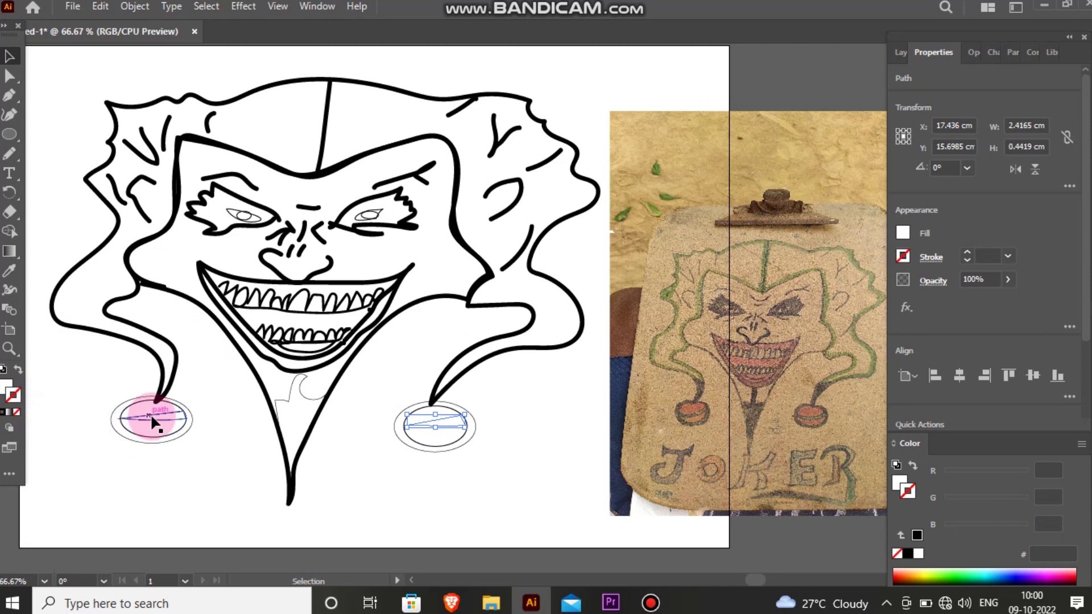
{"action": "left_click", "coordinate": [21, 396]}
{"action": "left_click", "coordinate": [16, 411]}
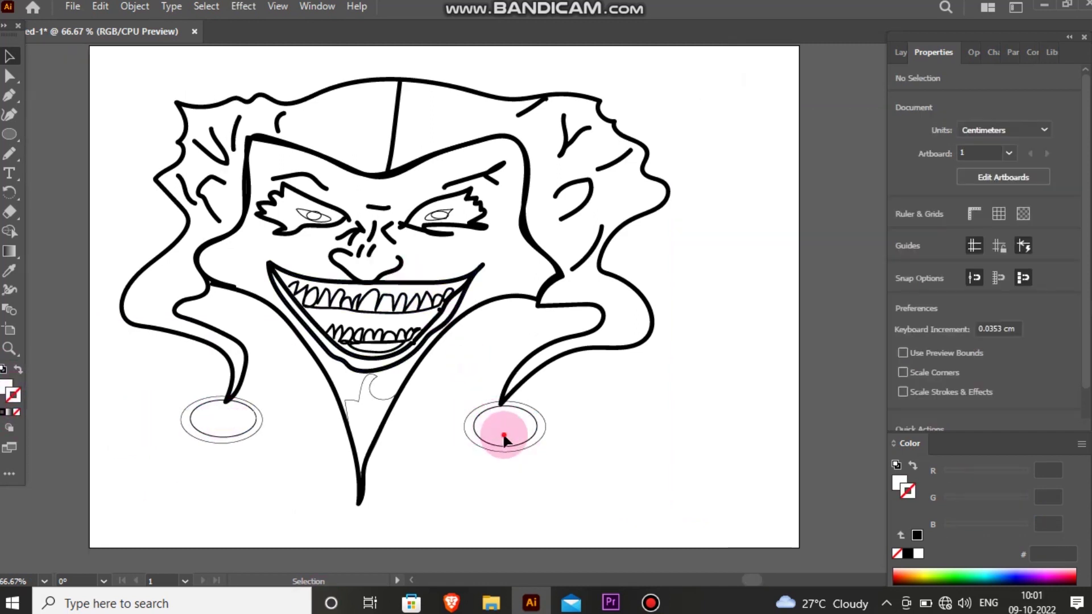
Step: Swap fill and stroke on both inner ovals and fill them bright red
{"action": "left_click", "coordinate": [508, 446]}
{"action": "left_click", "coordinate": [19, 370]}
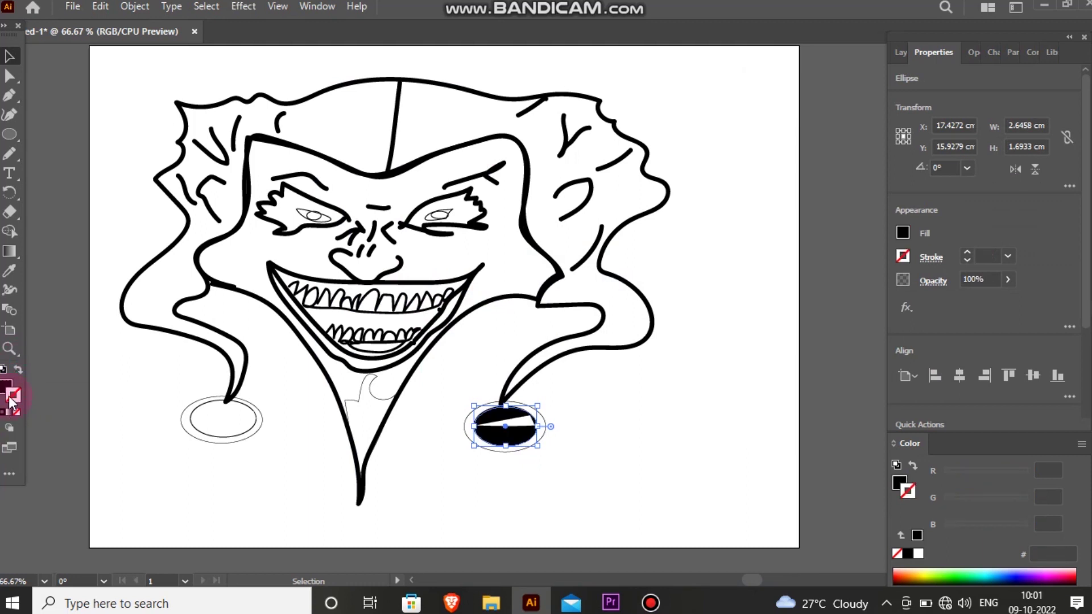
{"action": "double_click", "coordinate": [7, 388]}
{"action": "left_click", "coordinate": [533, 194]}
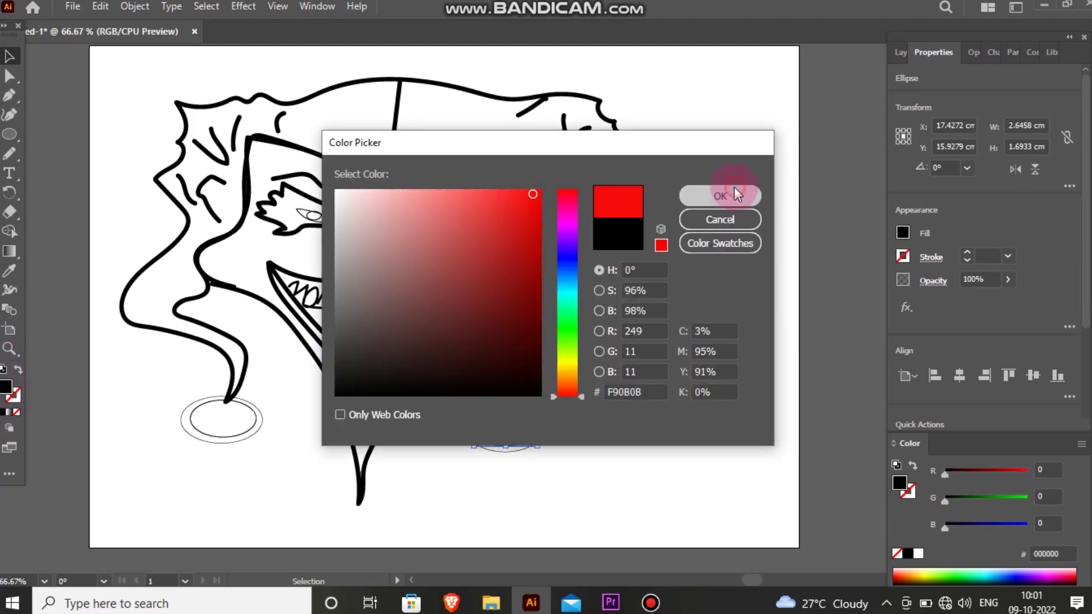
{"action": "left_click", "coordinate": [720, 195]}
{"action": "left_click", "coordinate": [251, 424]}
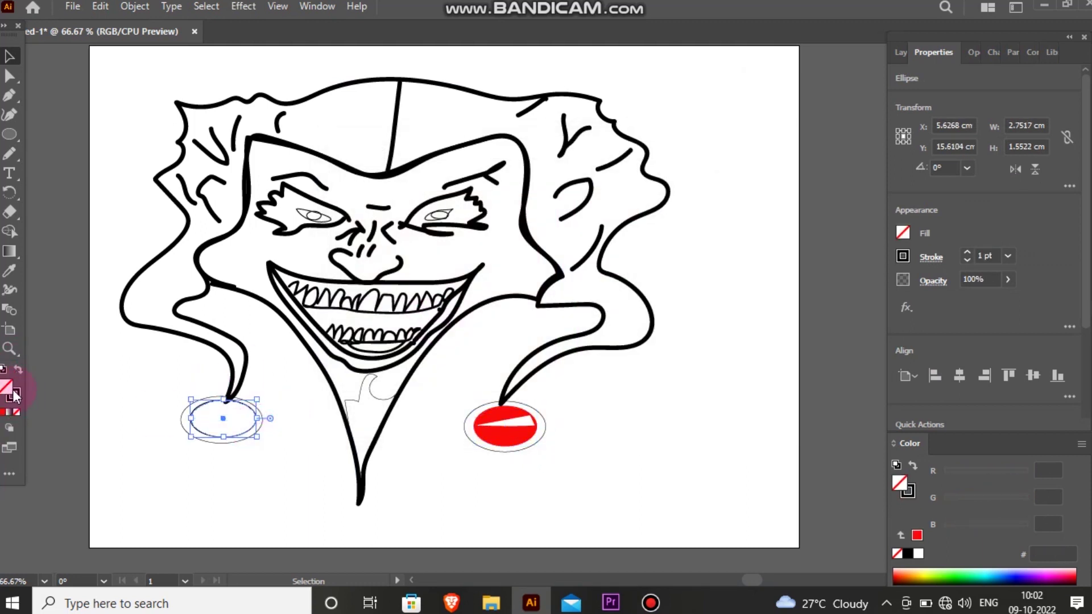
{"action": "left_click", "coordinate": [18, 371]}
{"action": "double_click", "coordinate": [7, 388]}
{"action": "left_click", "coordinate": [538, 197]}
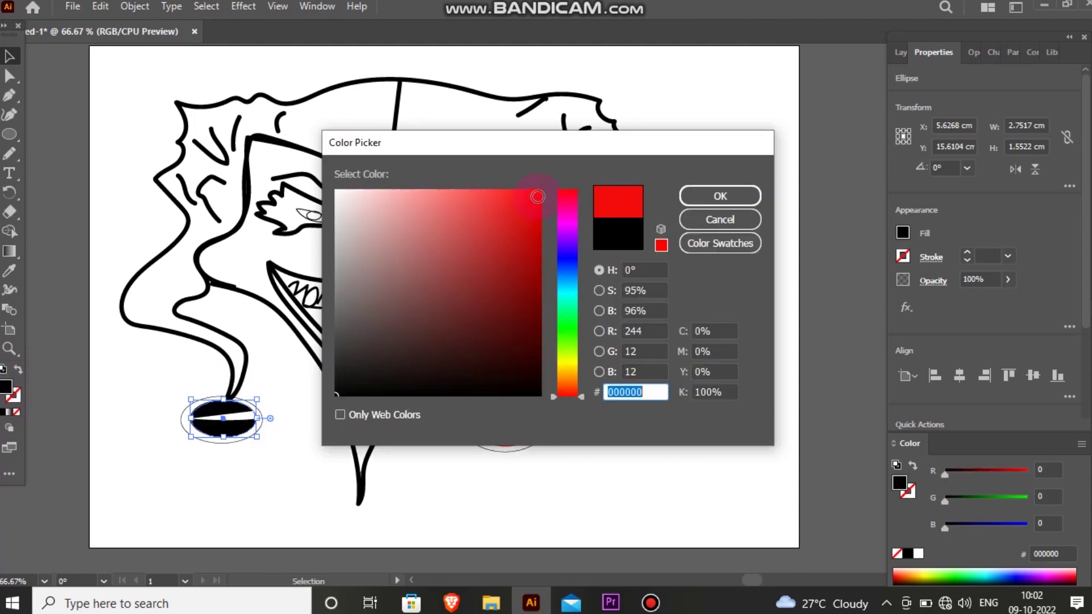
{"action": "left_click", "coordinate": [688, 196]}
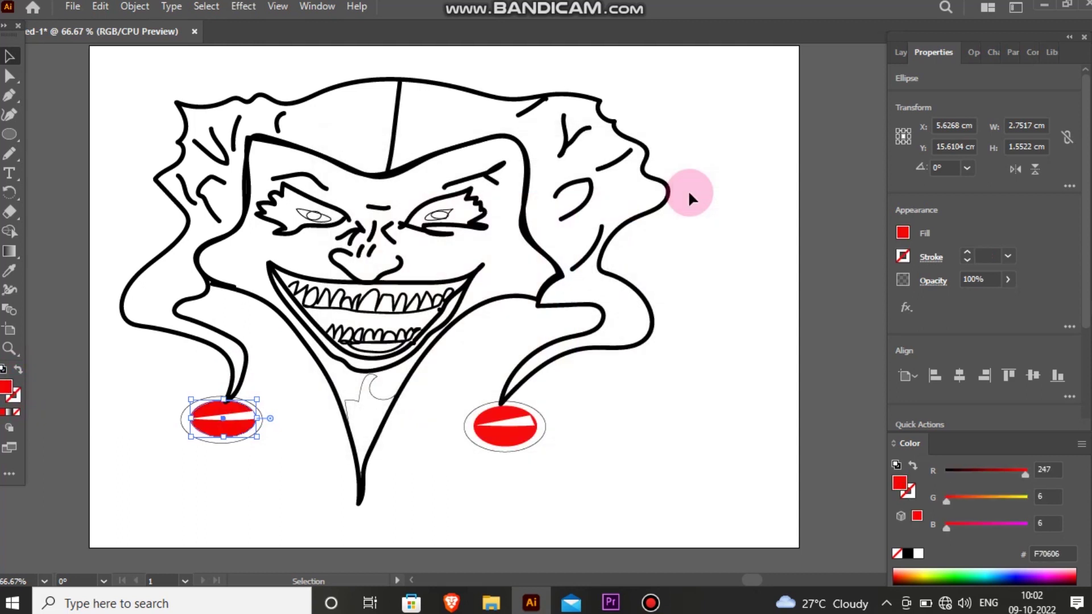
{"action": "left_click", "coordinate": [597, 375]}
Step: Send the left outer ellipse behind its red ball and fill it black
{"action": "left_click_drag", "start_coordinate": [259, 416], "coordinate": [183, 420]}
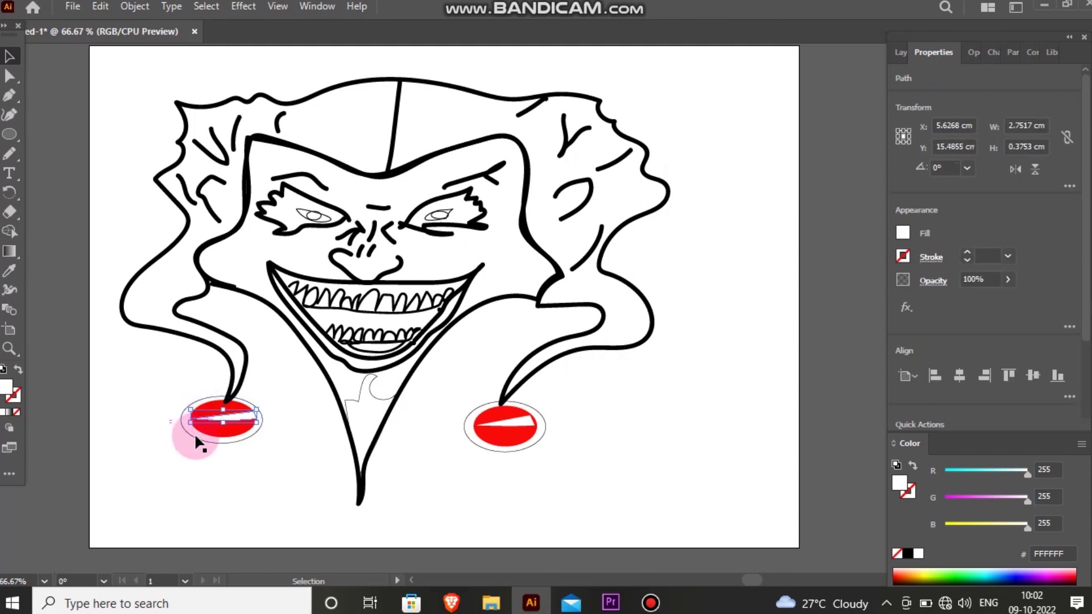
{"action": "left_click", "coordinate": [196, 433]}
{"action": "left_click", "coordinate": [18, 371]}
{"action": "left_click", "coordinate": [233, 455]}
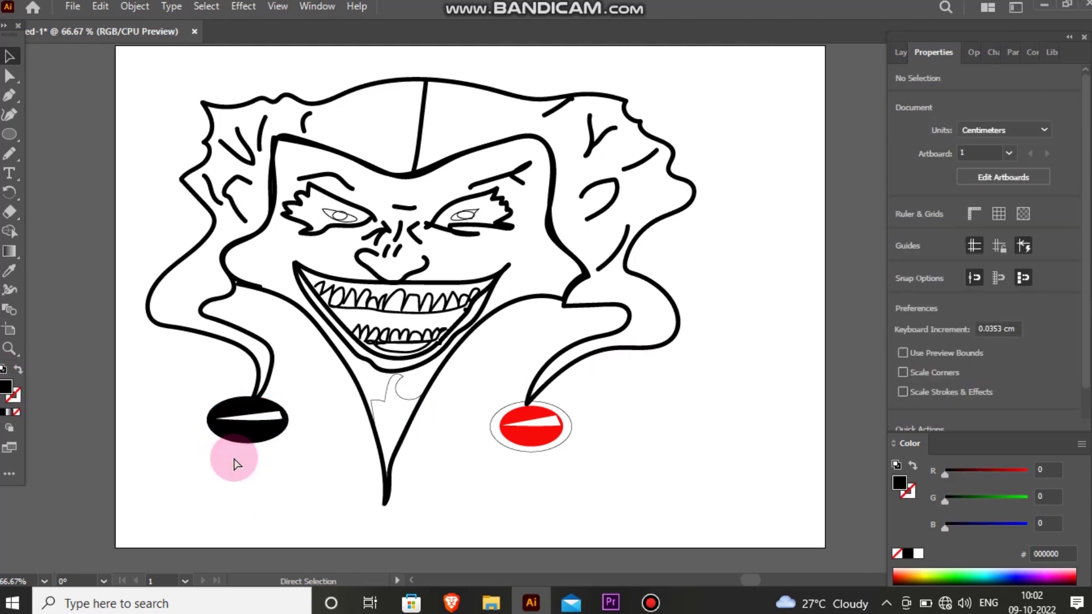
{"action": "key", "text": "ctrl+z"}
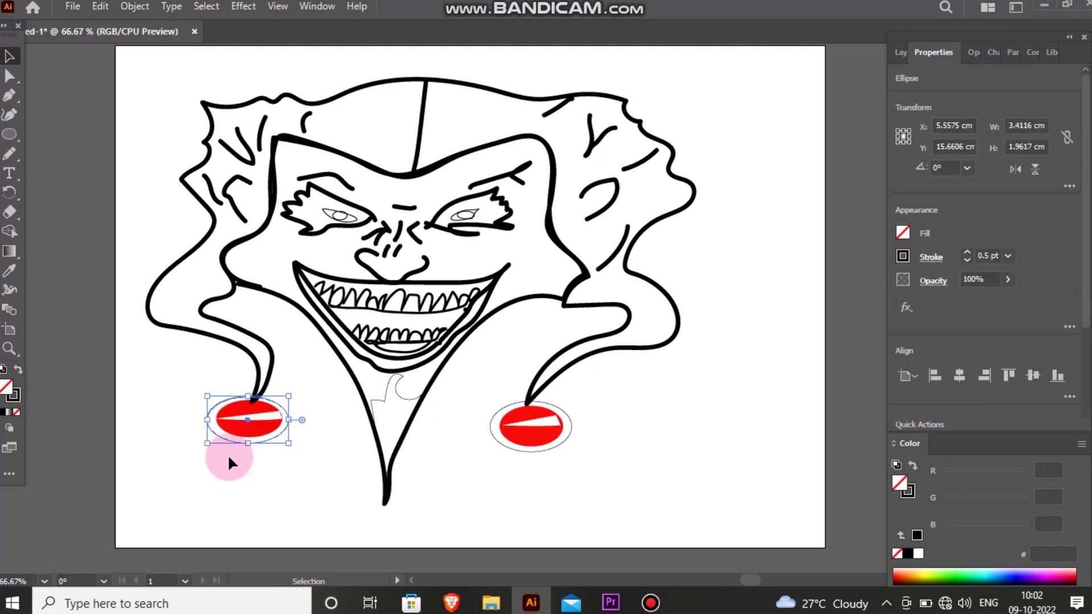
{"action": "right_click", "coordinate": [152, 447]}
{"action": "mouse_move", "coordinate": [198, 503]}
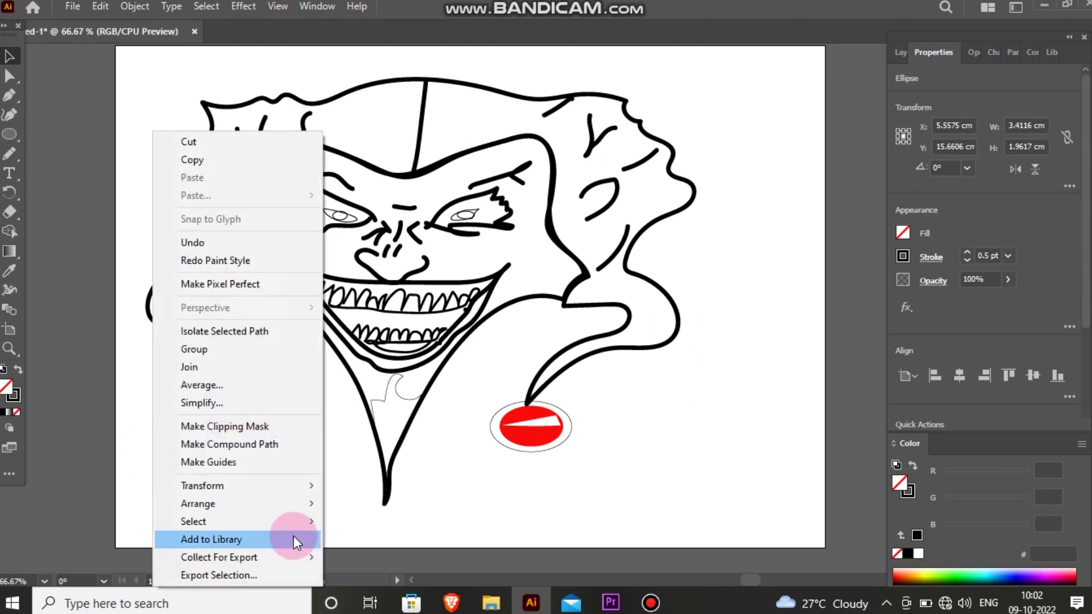
{"action": "left_click", "coordinate": [342, 556]}
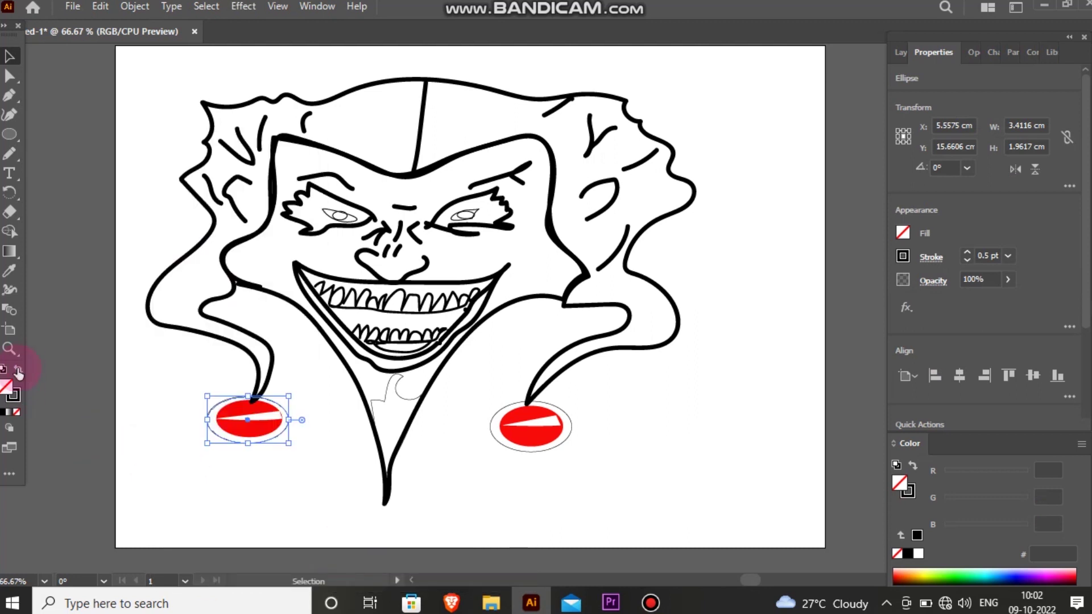
{"action": "left_click", "coordinate": [19, 370]}
Step: Send the right outer ellipse behind its red ball and fill it black
{"action": "left_click", "coordinate": [511, 447]}
{"action": "right_click", "coordinate": [511, 447]}
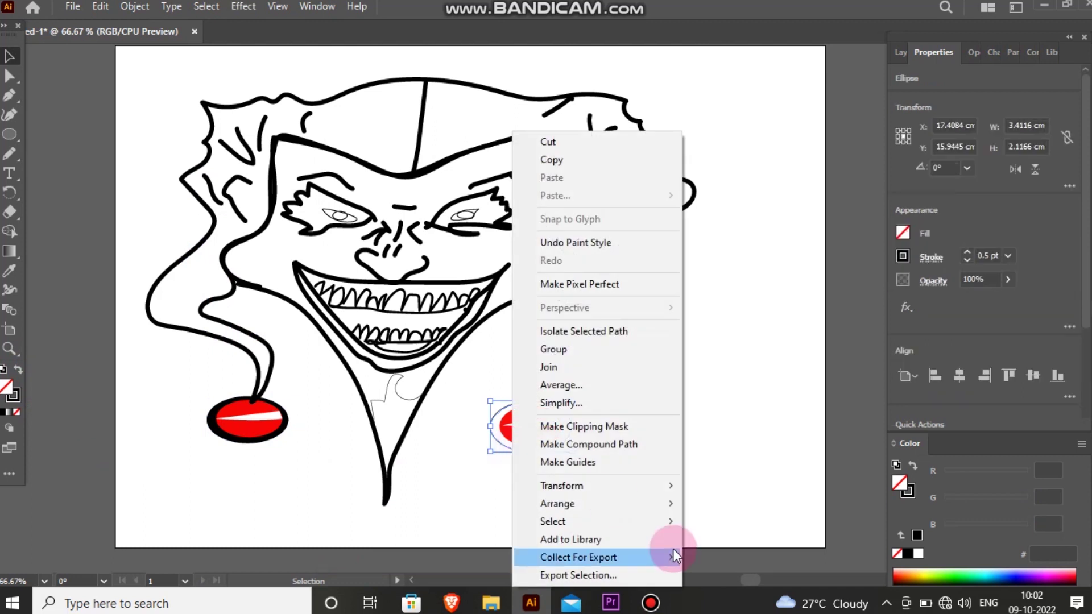
{"action": "left_click", "coordinate": [728, 556]}
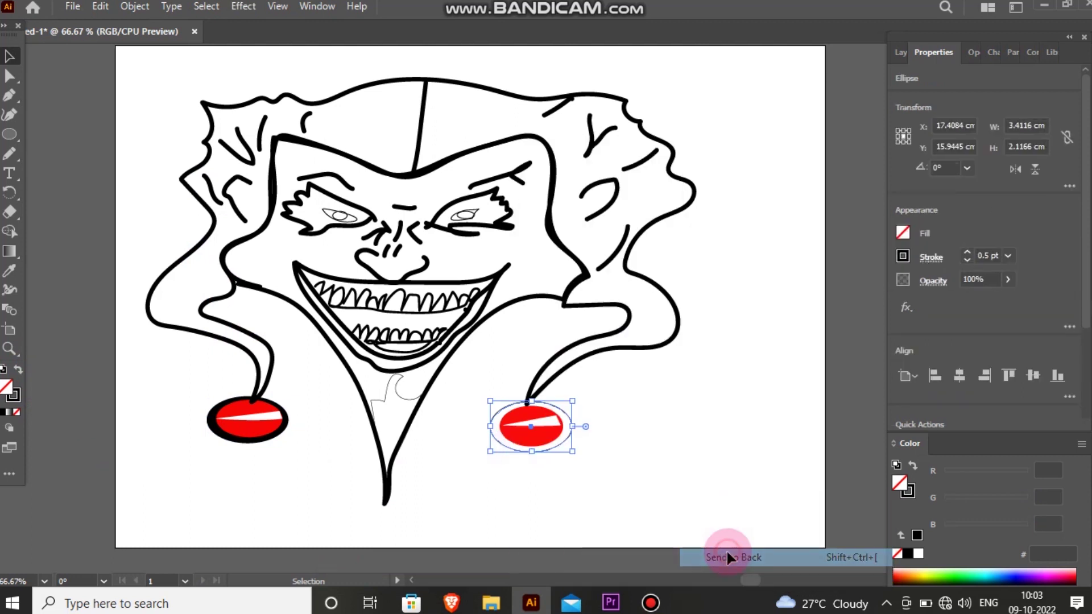
{"action": "left_click", "coordinate": [581, 452]}
{"action": "left_click", "coordinate": [567, 436]}
{"action": "left_click", "coordinate": [18, 370]}
{"action": "left_click", "coordinate": [207, 484]}
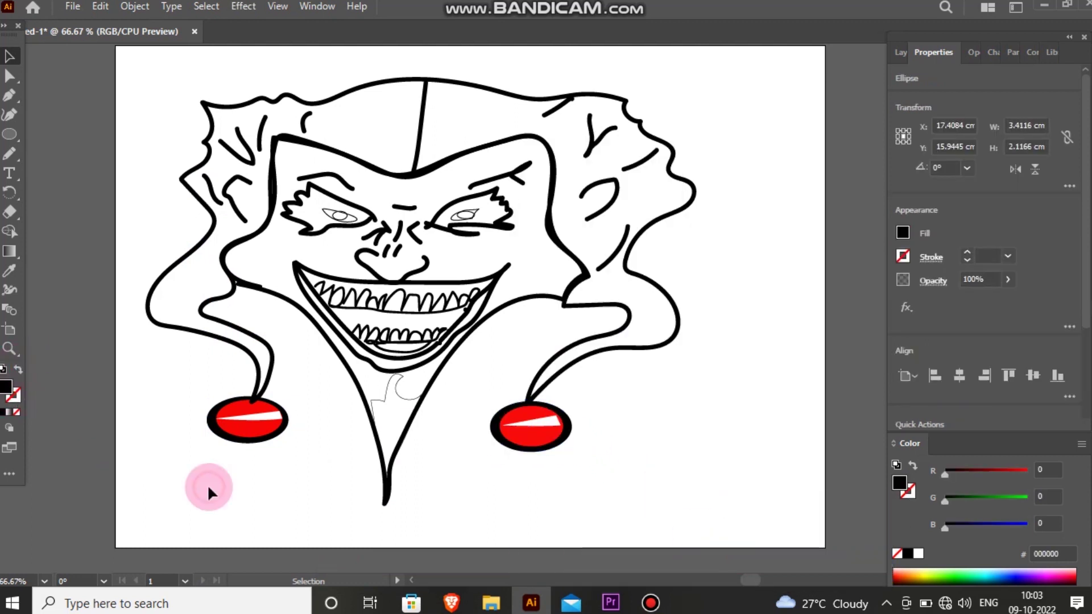
{"action": "left_click", "coordinate": [390, 490]}
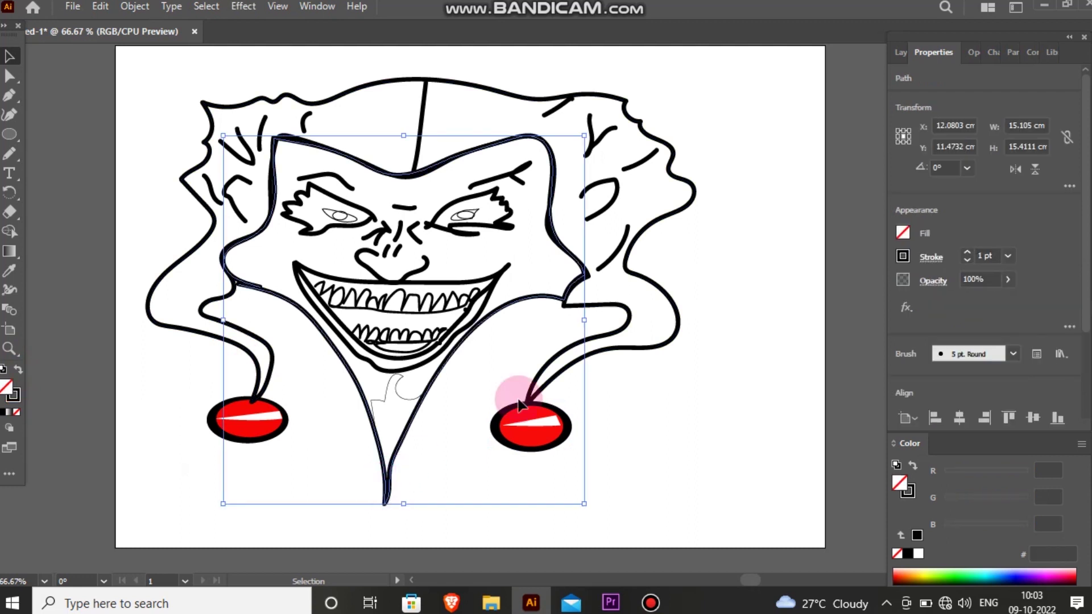
Step: Give the inner face outline a 0.5 pt stroke with a tapered width profile
{"action": "left_click", "coordinate": [1005, 258]}
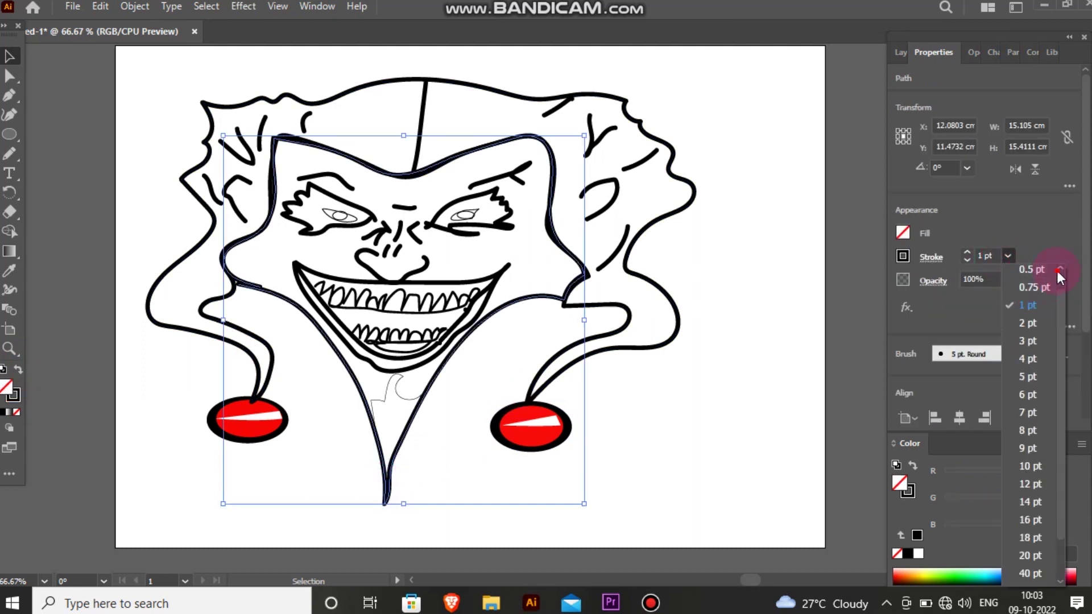
{"action": "left_click", "coordinate": [1032, 269]}
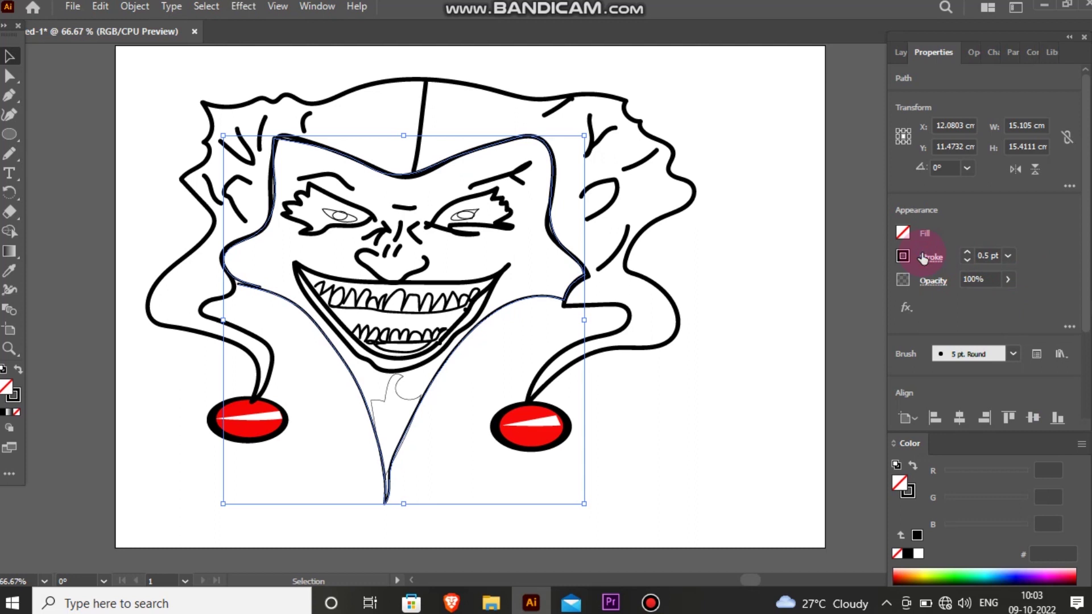
{"action": "left_click", "coordinate": [923, 257]}
{"action": "left_click", "coordinate": [896, 511]}
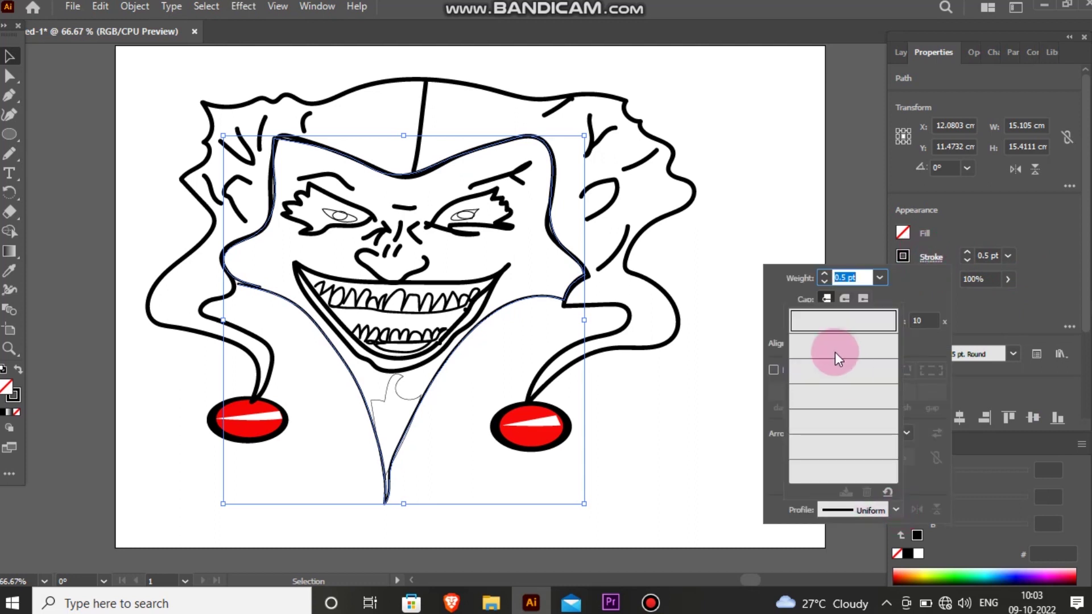
{"action": "left_click", "coordinate": [862, 438]}
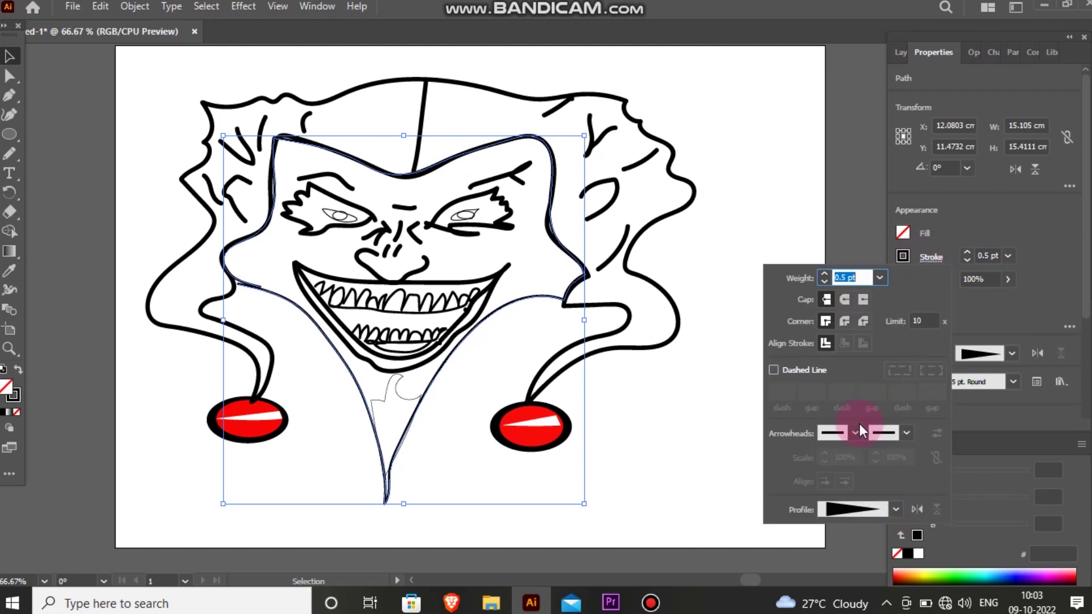
{"action": "left_click", "coordinate": [705, 366]}
{"action": "left_click", "coordinate": [704, 411]}
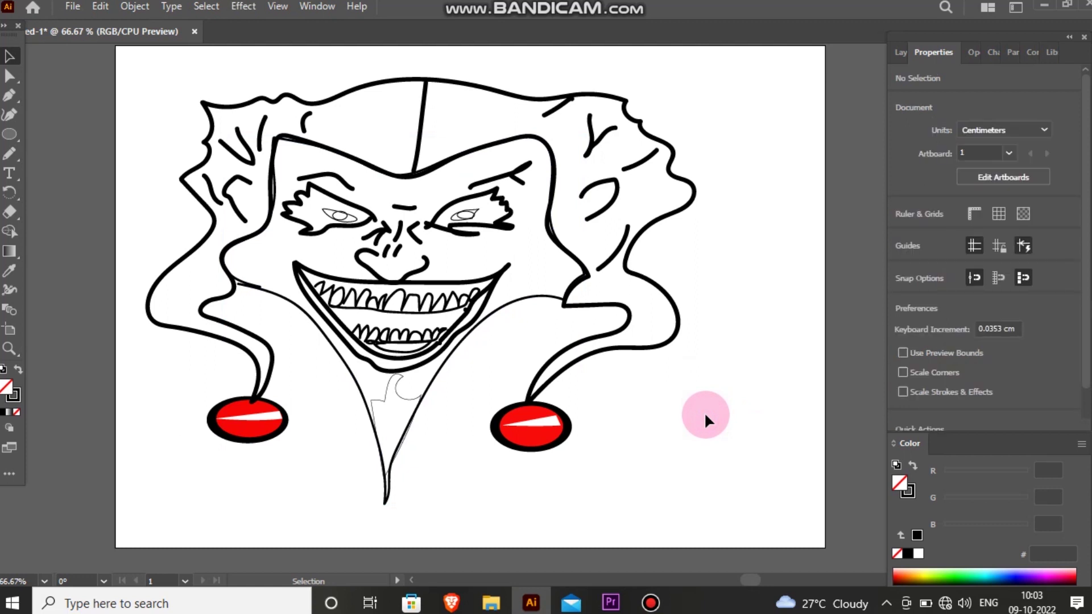
{"action": "key", "text": "ctrl+z"}
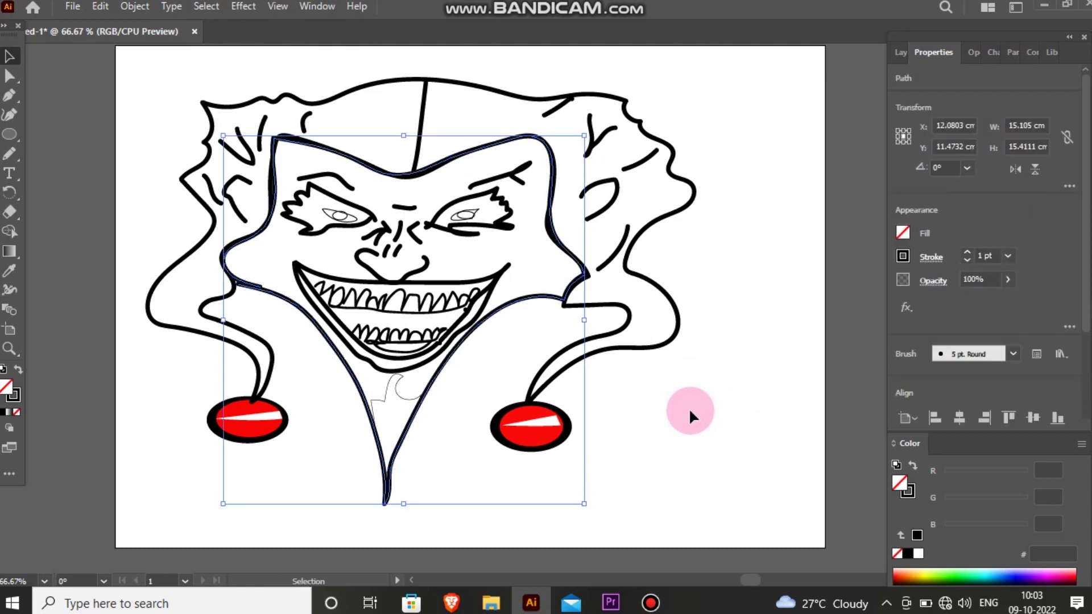
{"action": "left_click", "coordinate": [689, 410]}
Step: Make the small chin shape white-filled with no outline
{"action": "left_click", "coordinate": [396, 383]}
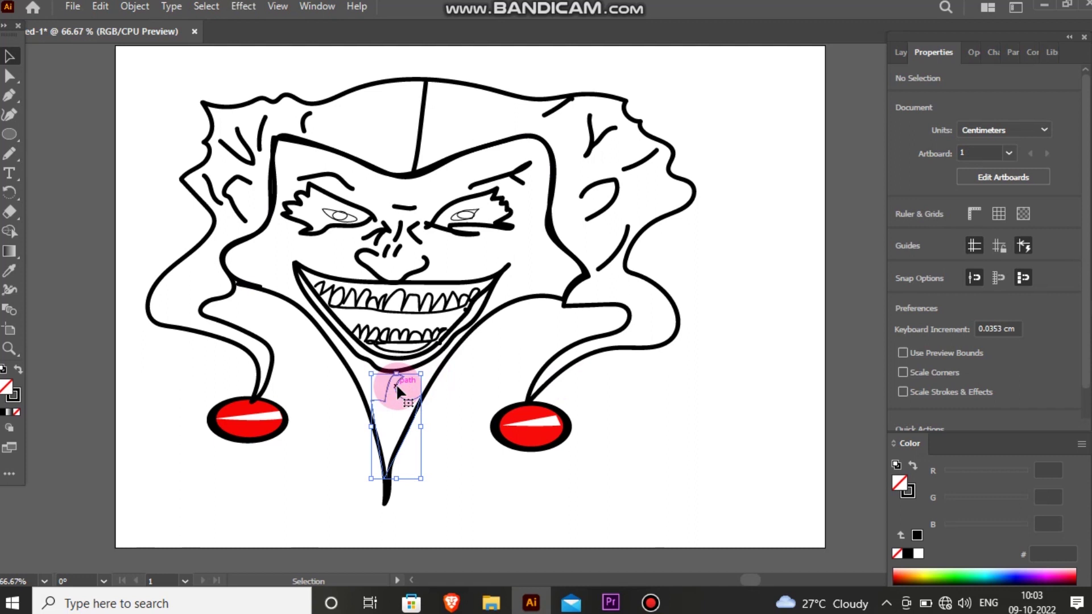
{"action": "left_click", "coordinate": [4, 368]}
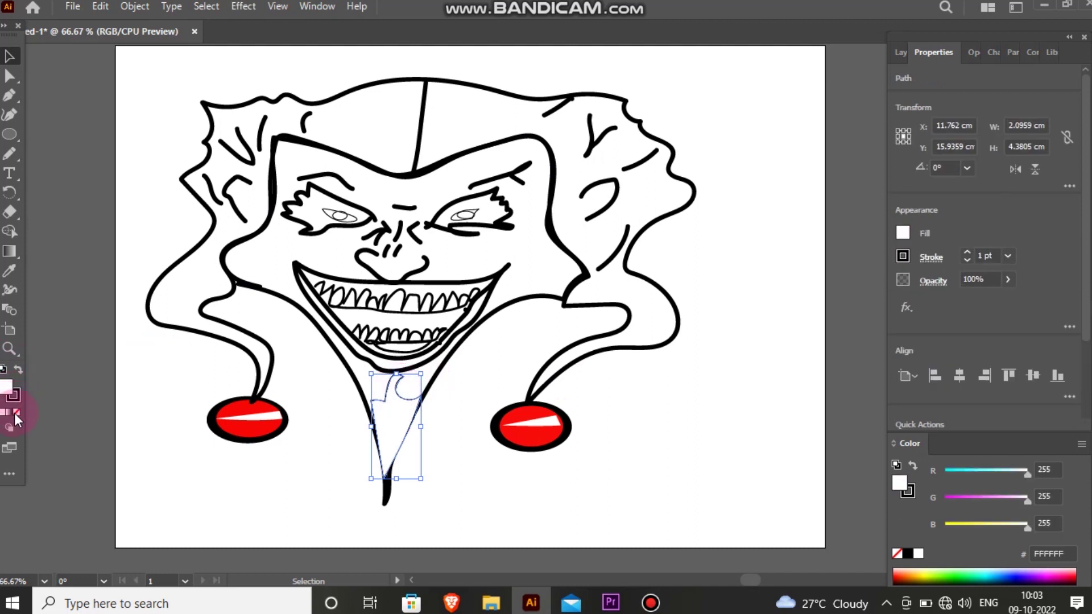
{"action": "left_click", "coordinate": [16, 413]}
{"action": "left_click", "coordinate": [377, 455]}
{"action": "left_click", "coordinate": [381, 399]}
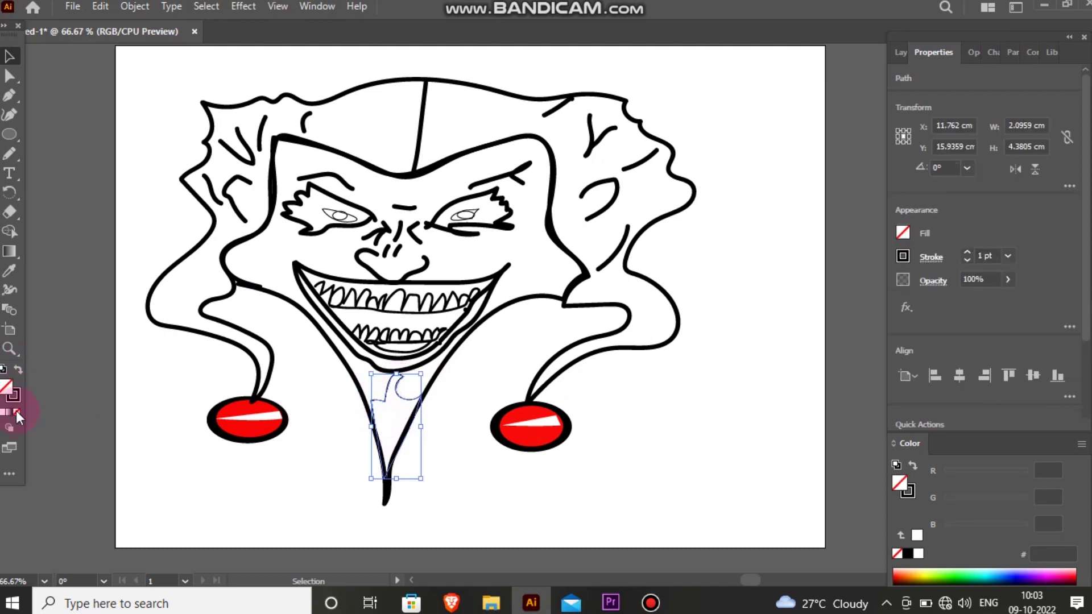
{"action": "left_click", "coordinate": [18, 370]}
{"action": "left_click", "coordinate": [17, 370]}
{"action": "left_click", "coordinate": [14, 397]}
{"action": "left_click", "coordinate": [18, 413]}
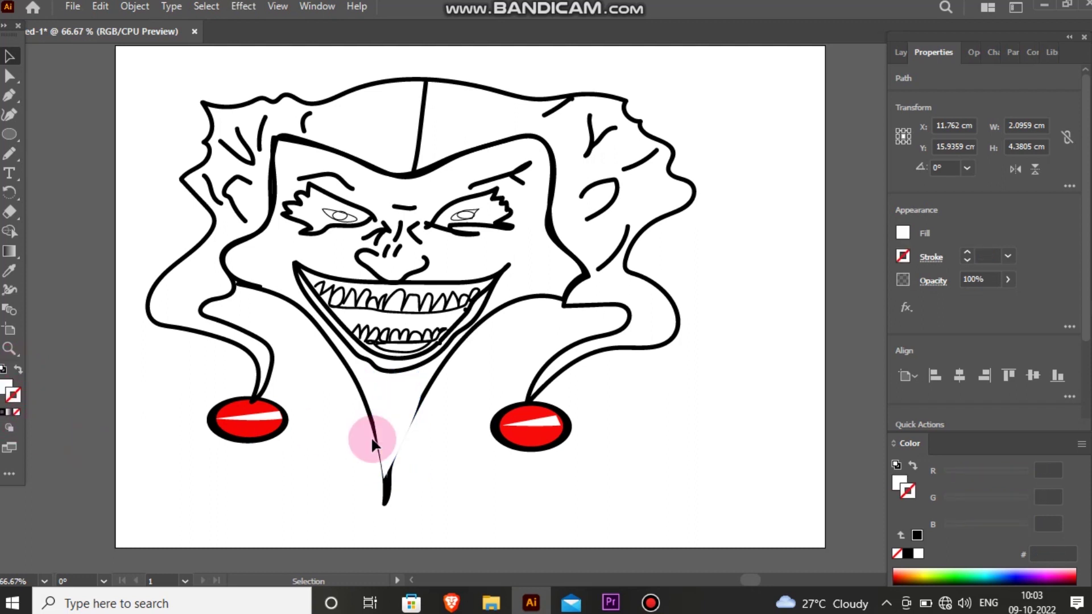
{"action": "left_click", "coordinate": [377, 458]}
Step: Send the chin shape to the back, then swap the face outline's fill and stroke
{"action": "left_click", "coordinate": [386, 495]}
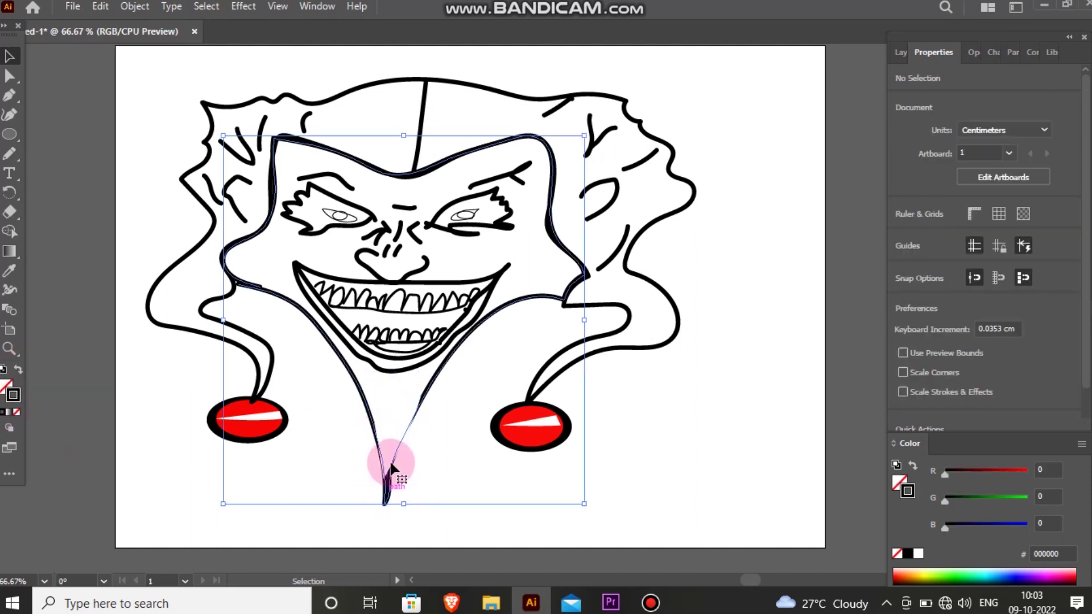
{"action": "left_click", "coordinate": [391, 443]}
{"action": "right_click", "coordinate": [393, 445]}
{"action": "left_click", "coordinate": [614, 557]}
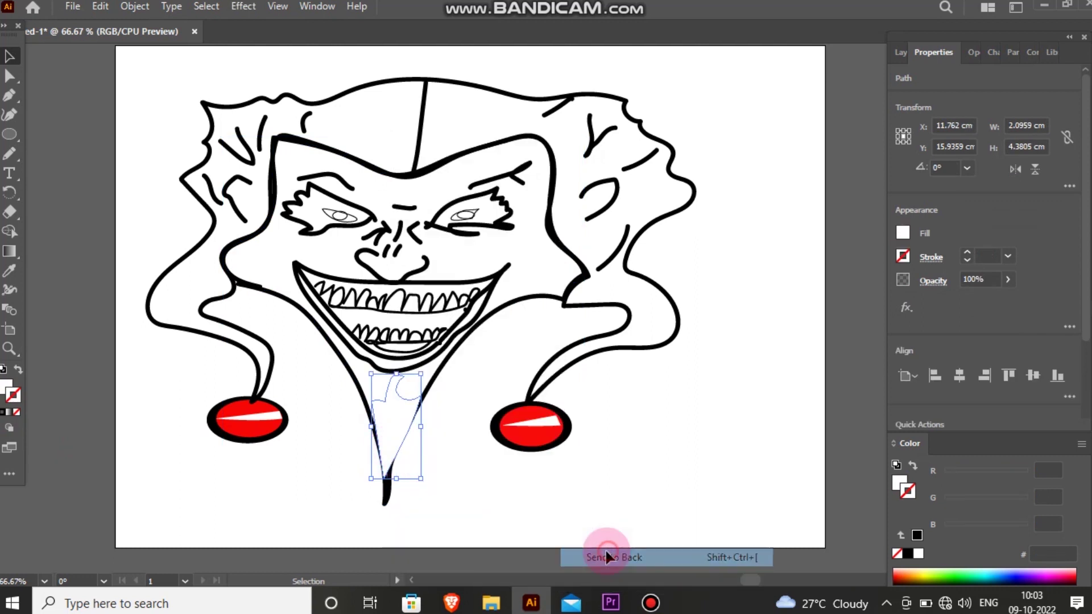
{"action": "left_click", "coordinate": [590, 480]}
{"action": "left_click", "coordinate": [403, 413]}
{"action": "left_click", "coordinate": [436, 382]}
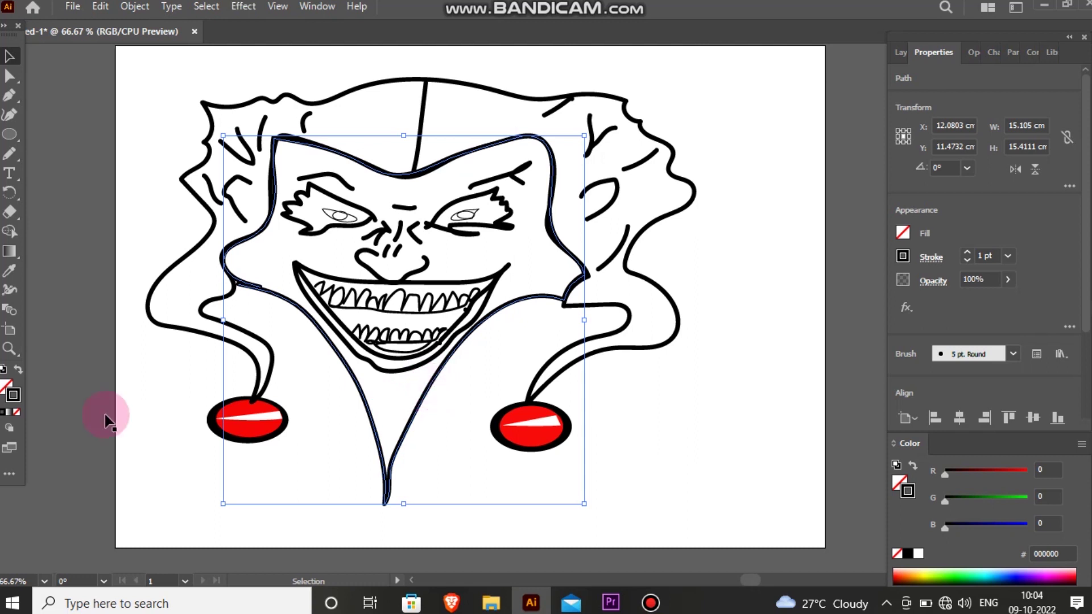
{"action": "left_click", "coordinate": [19, 371]}
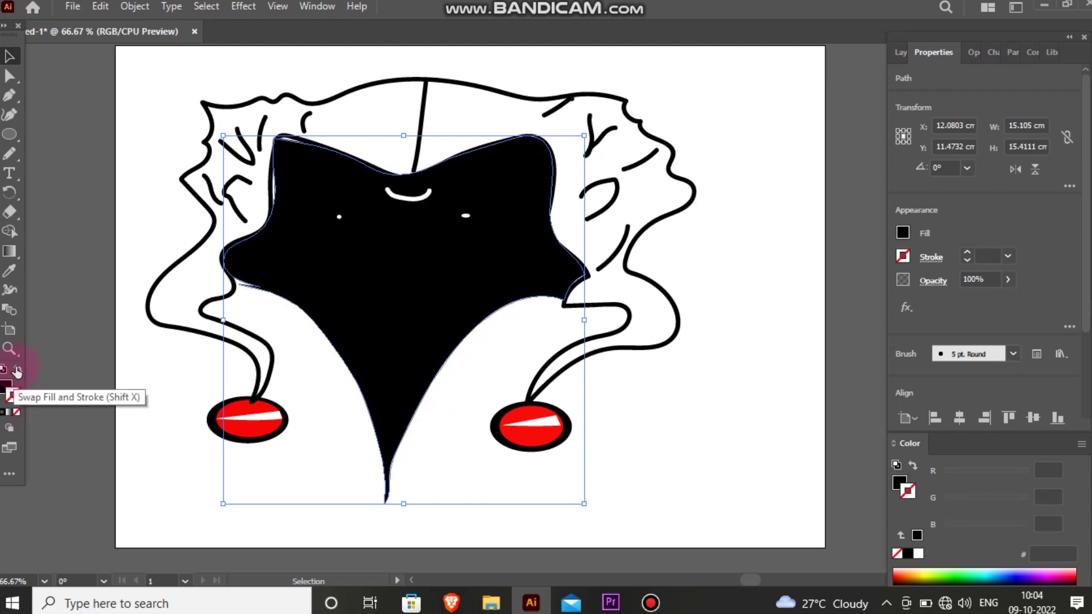
Step: Restore the face's white fill, then fill both eyes solid black and send them back
{"action": "left_click", "coordinate": [18, 373]}
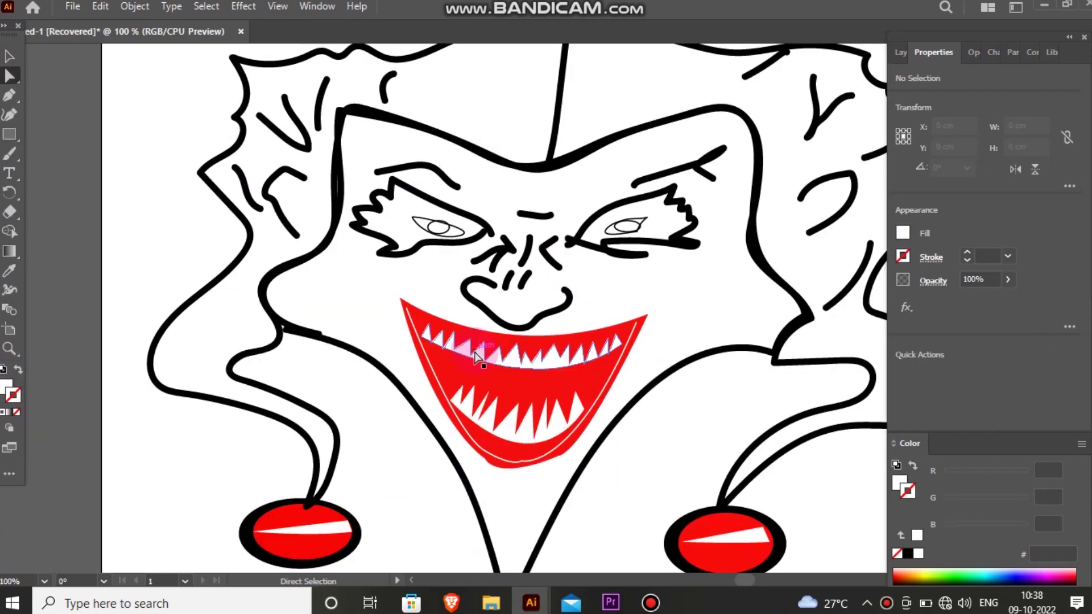
{"action": "left_click", "coordinate": [375, 257]}
{"action": "left_click", "coordinate": [589, 240], "text": "shift"}
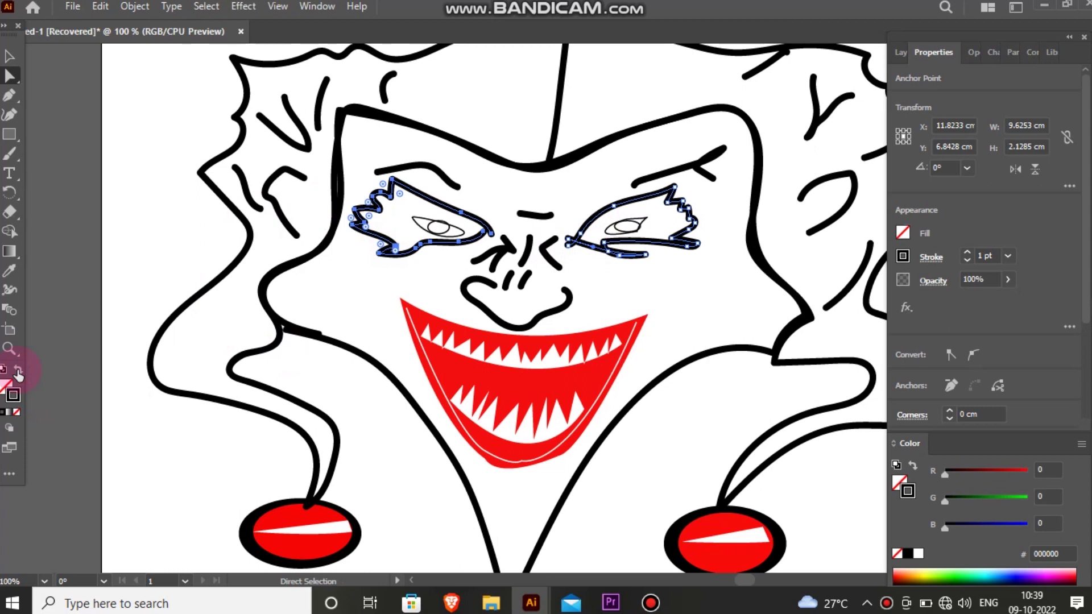
{"action": "left_click", "coordinate": [18, 369]}
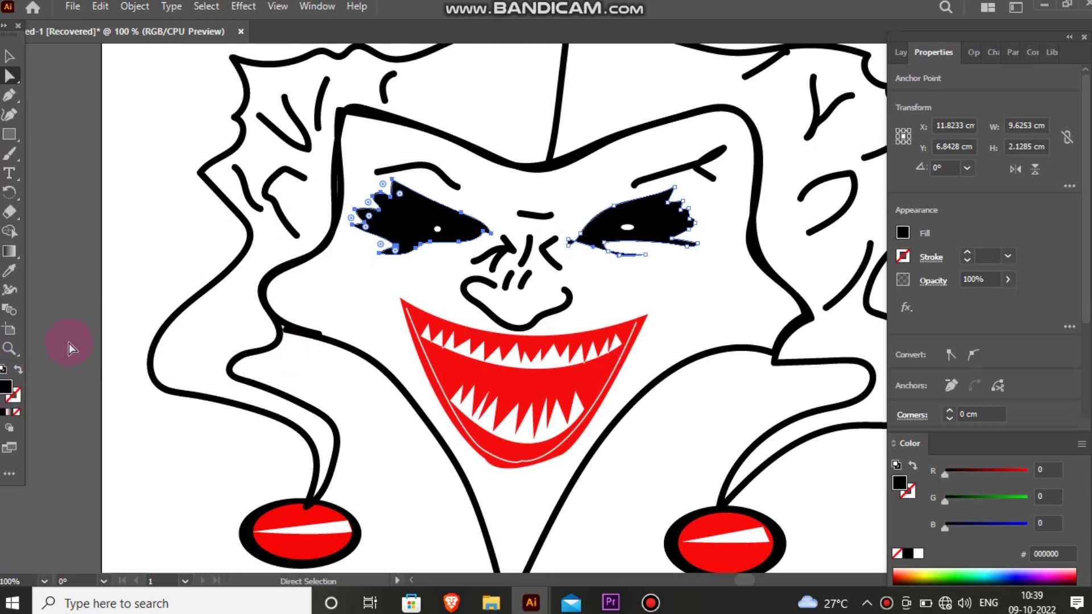
{"action": "right_click", "coordinate": [398, 213]}
{"action": "mouse_move", "coordinate": [478, 521]}
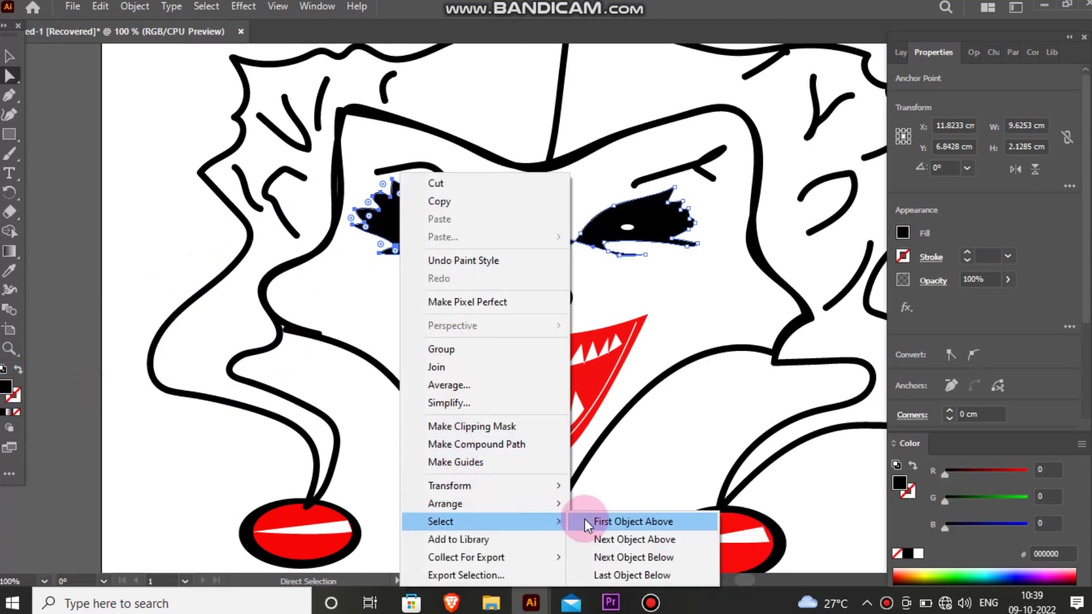
{"action": "left_click", "coordinate": [620, 557]}
Step: Drag the left eye's inner curve down to its lower edge
{"action": "left_click", "coordinate": [142, 224]}
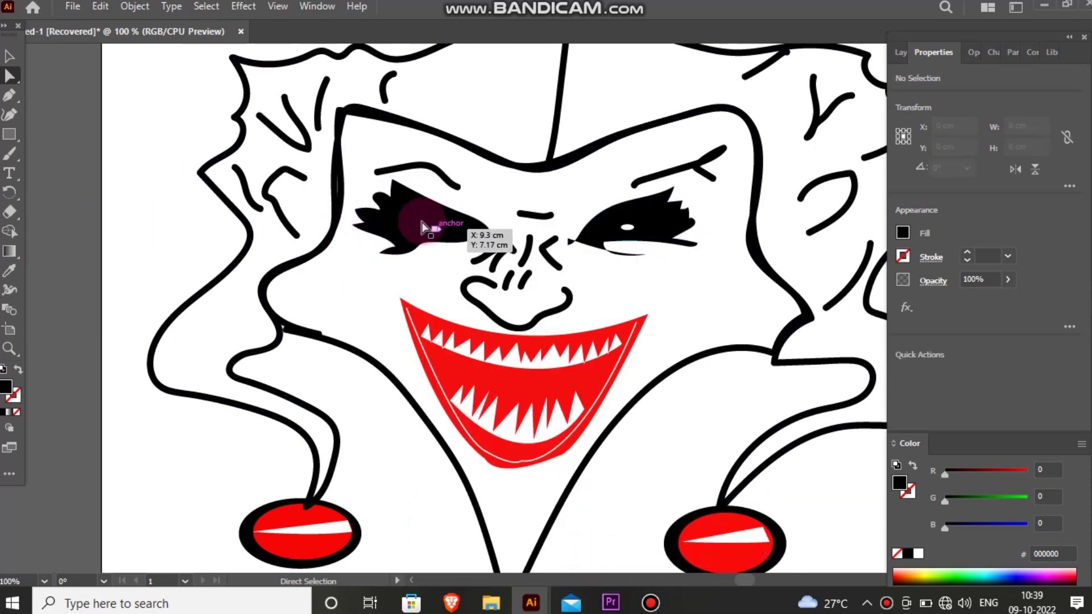
{"action": "left_click", "coordinate": [450, 235]}
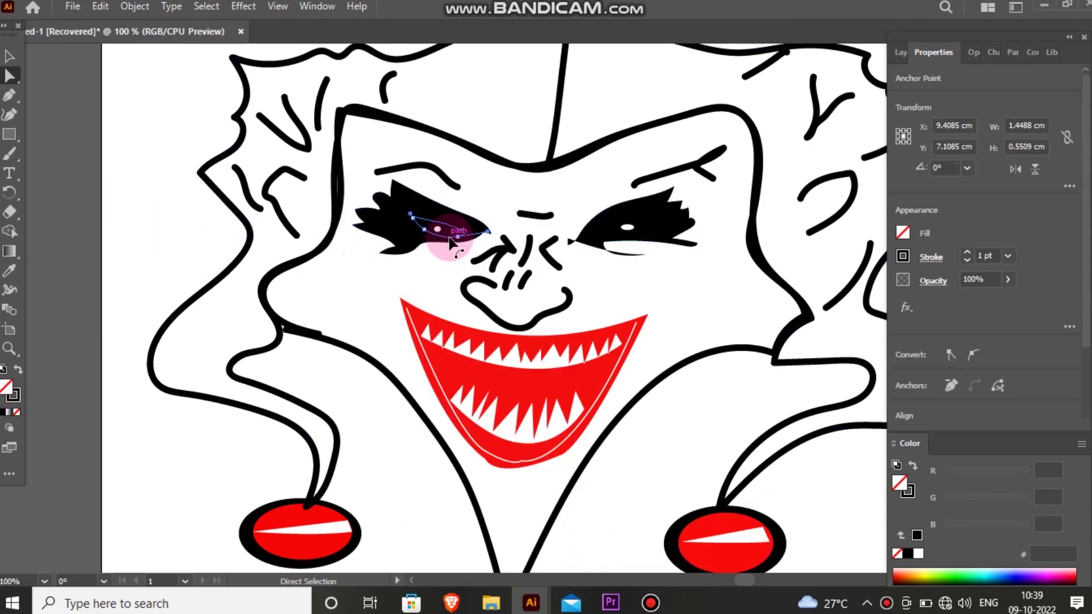
{"action": "left_click_drag", "start_coordinate": [452, 239], "coordinate": [455, 247]}
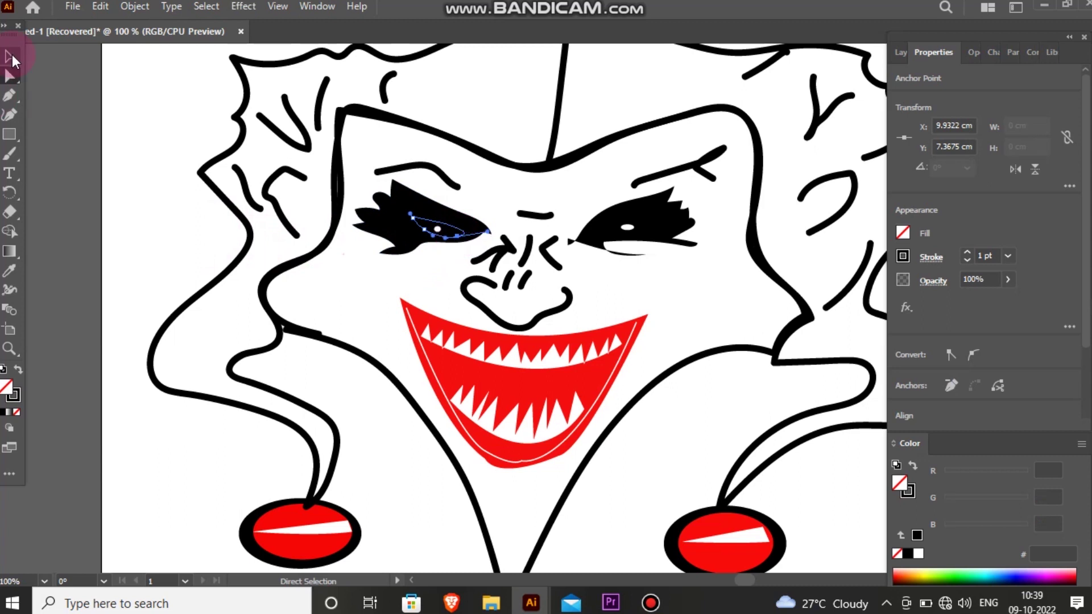
Step: Send the right eye shape to the back of the stacking order
{"action": "left_click", "coordinate": [655, 235]}
{"action": "right_click", "coordinate": [648, 237]}
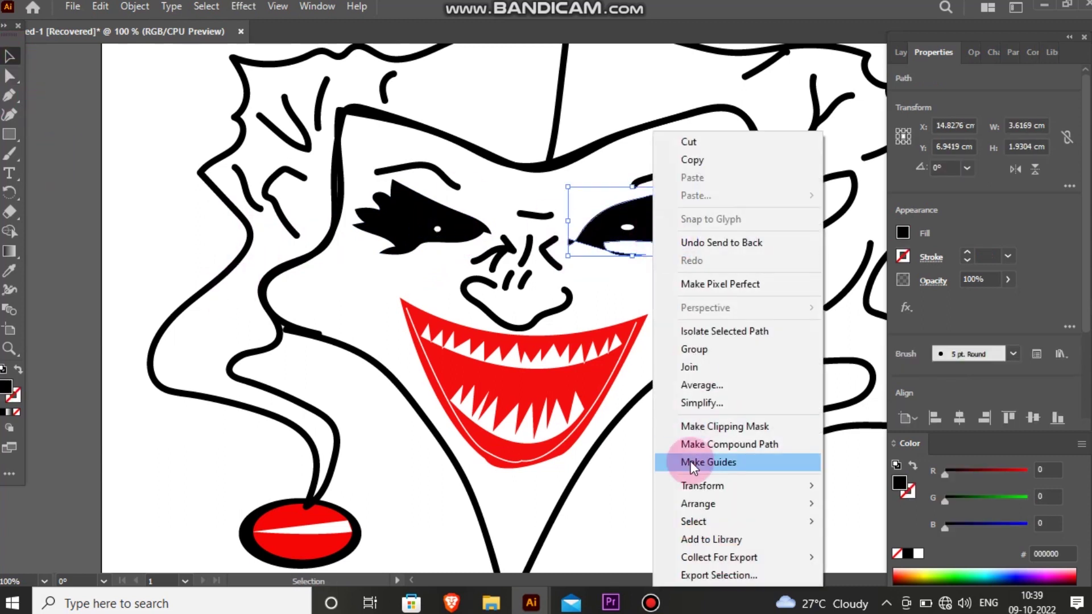
{"action": "left_click", "coordinate": [881, 558]}
{"action": "left_click", "coordinate": [658, 233]}
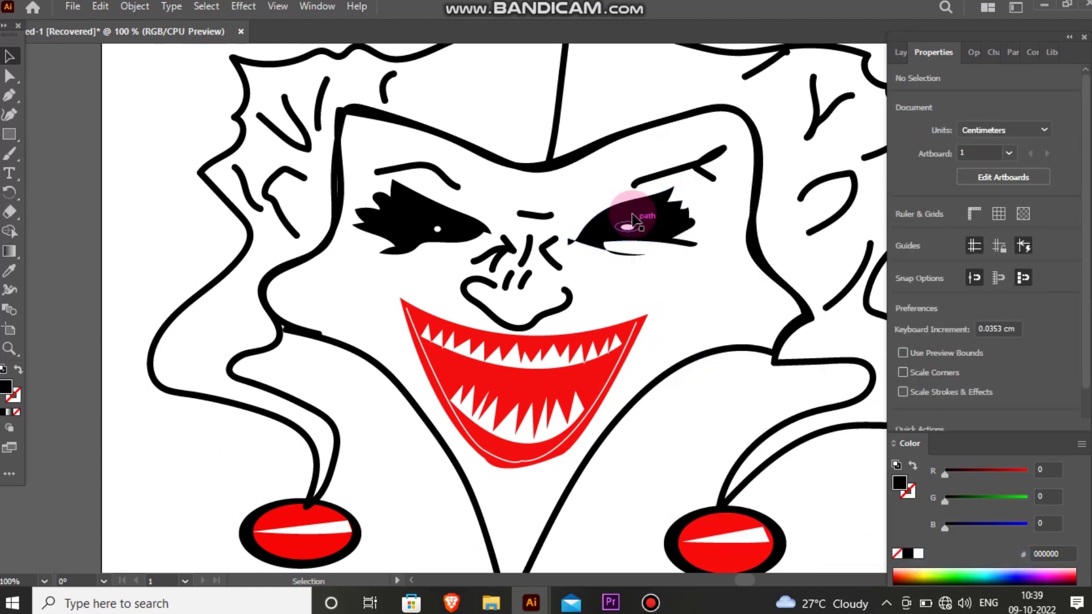
Step: Give both eye shapes a white fill with no outline
{"action": "left_click", "coordinate": [620, 231]}
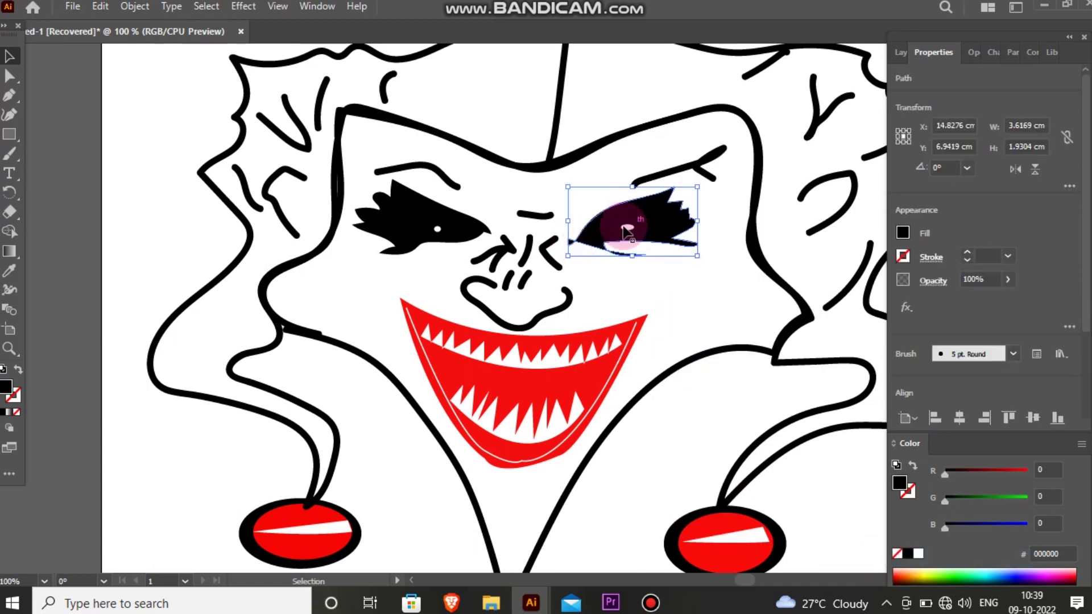
{"action": "left_click", "coordinate": [619, 233]}
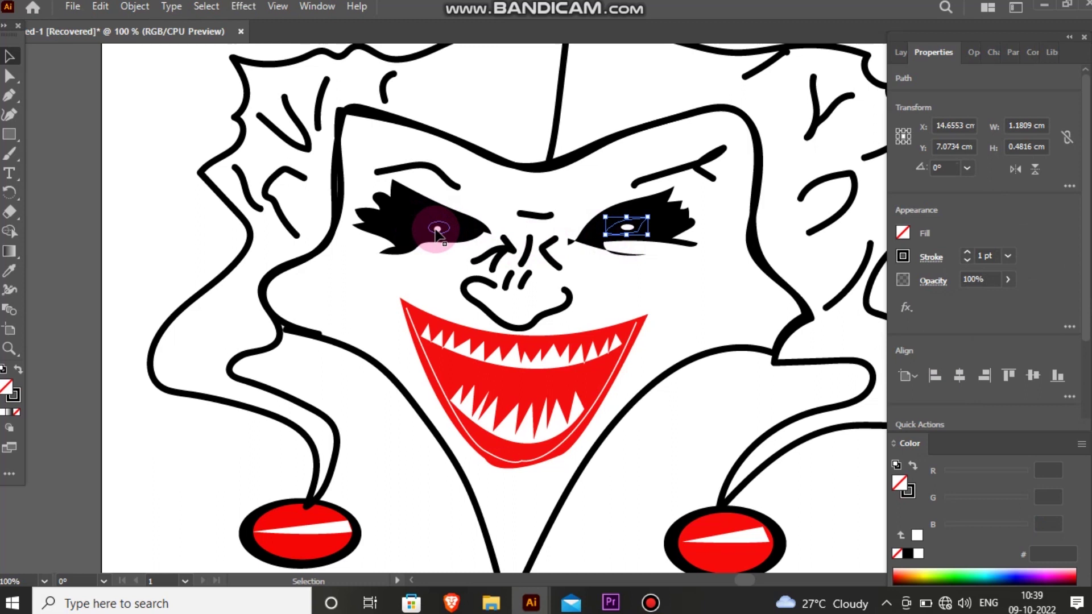
{"action": "left_click", "coordinate": [449, 238], "text": "shift"}
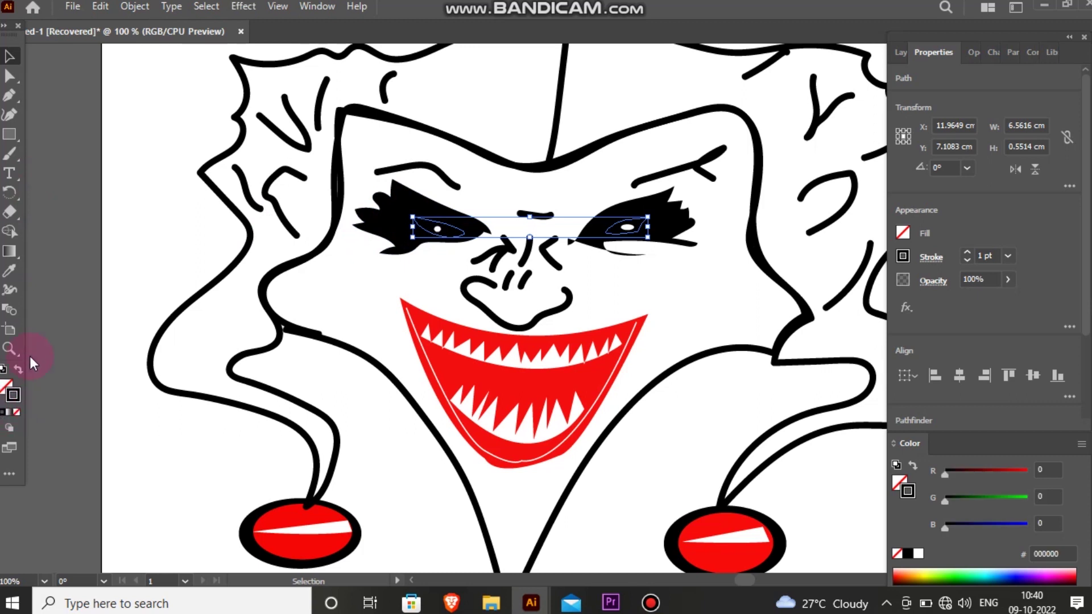
{"action": "left_click", "coordinate": [3, 369]}
{"action": "key", "text": "x"}
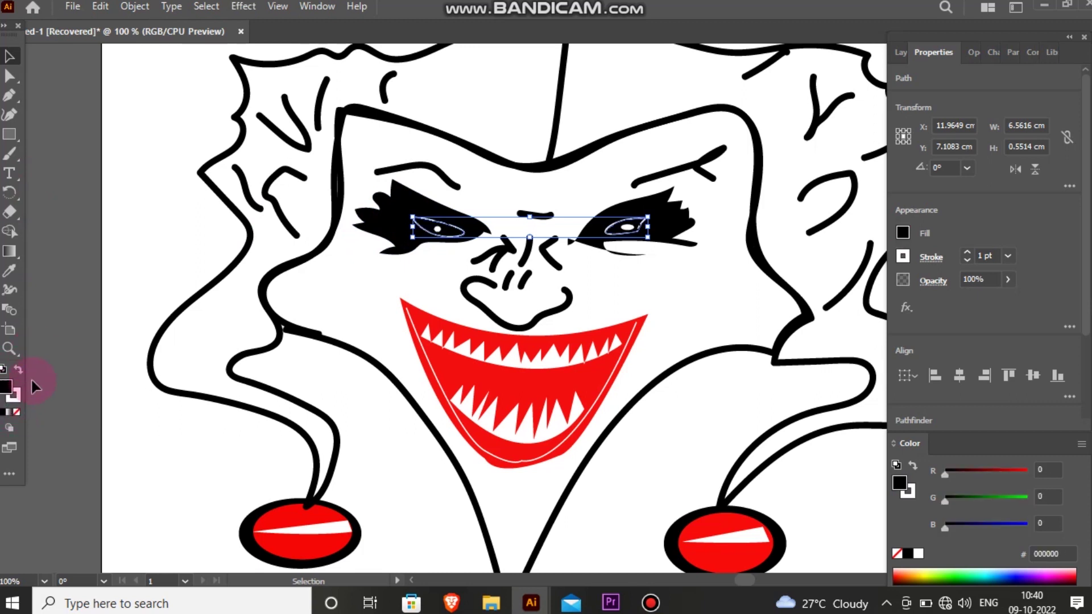
{"action": "key", "text": "shift+x"}
{"action": "left_click", "coordinate": [16, 412]}
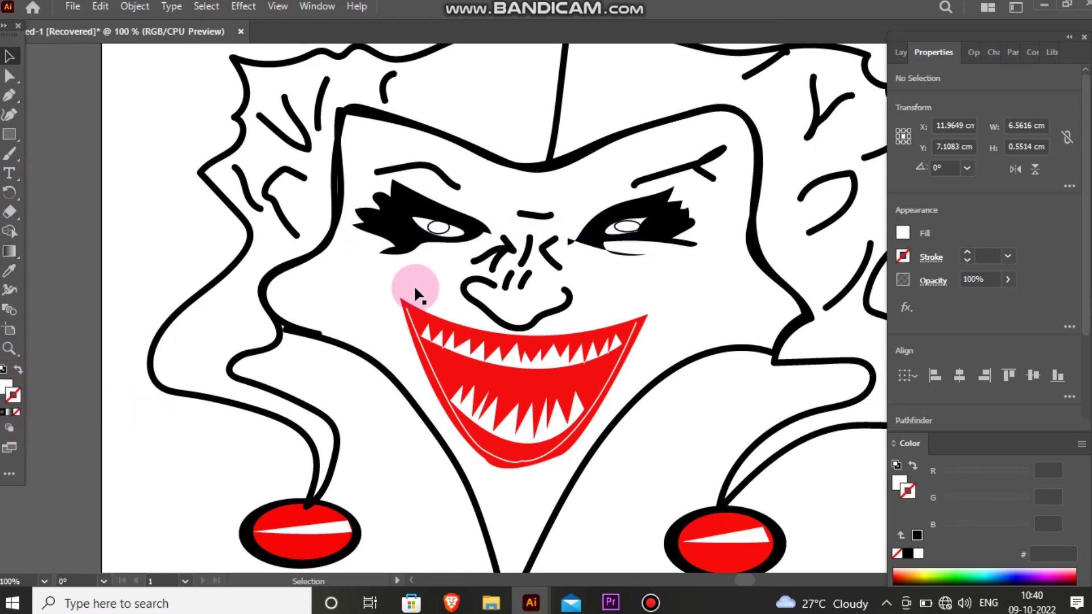
{"action": "key", "text": "ctrl+shift+a"}
Step: Group the two pupil ellipses and change their stacking order
{"action": "left_click", "coordinate": [626, 227]}
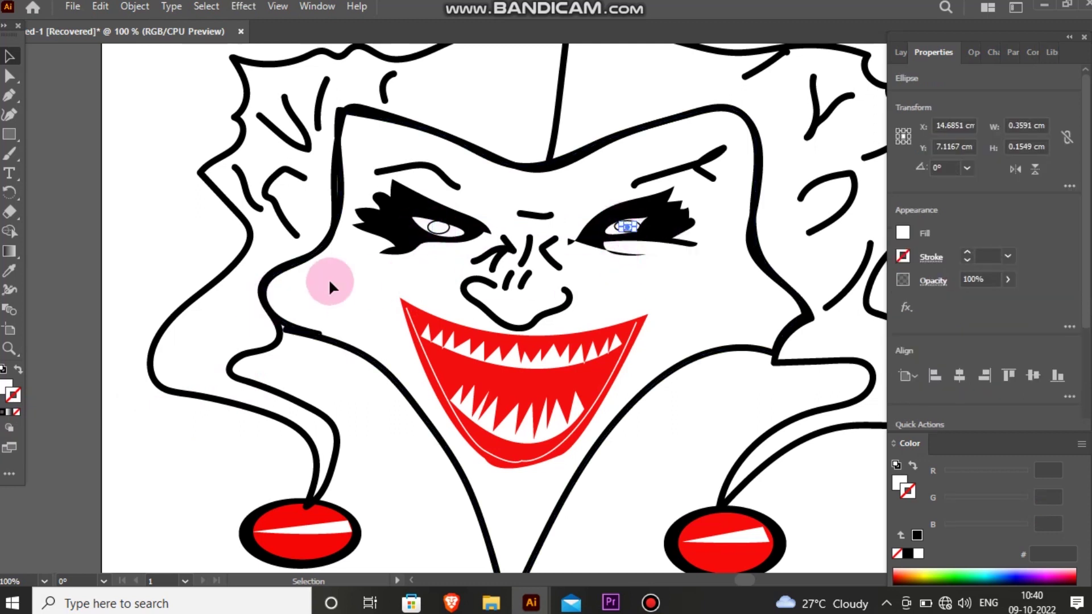
{"action": "left_click", "coordinate": [438, 234], "text": "shift"}
{"action": "left_click", "coordinate": [8, 390]}
{"action": "key", "text": "ctrl+g"}
{"action": "right_click", "coordinate": [451, 228]}
{"action": "mouse_move", "coordinate": [529, 503]}
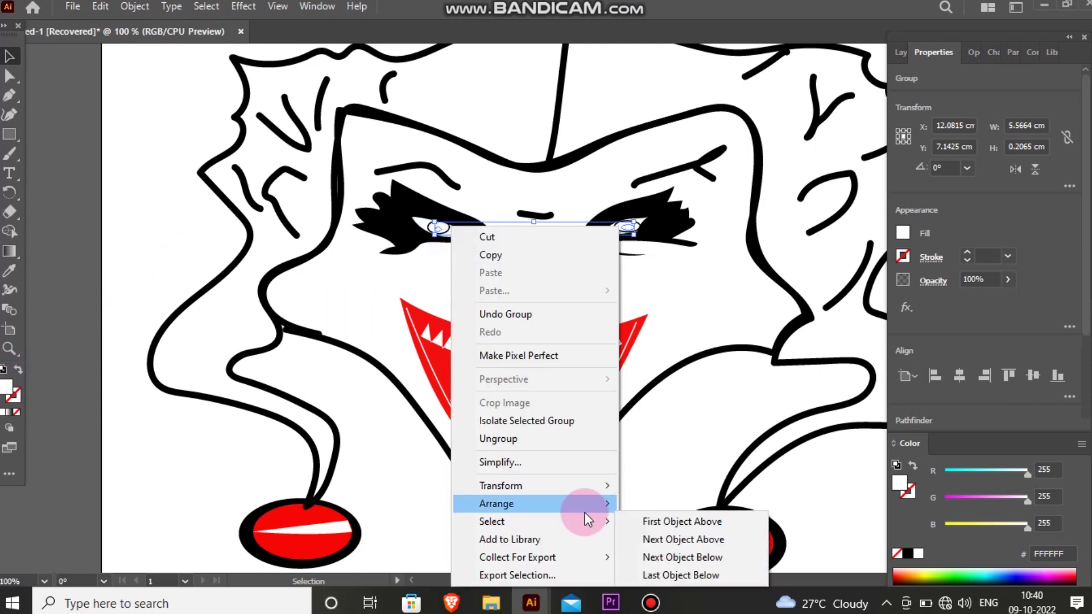
{"action": "left_click", "coordinate": [683, 556]}
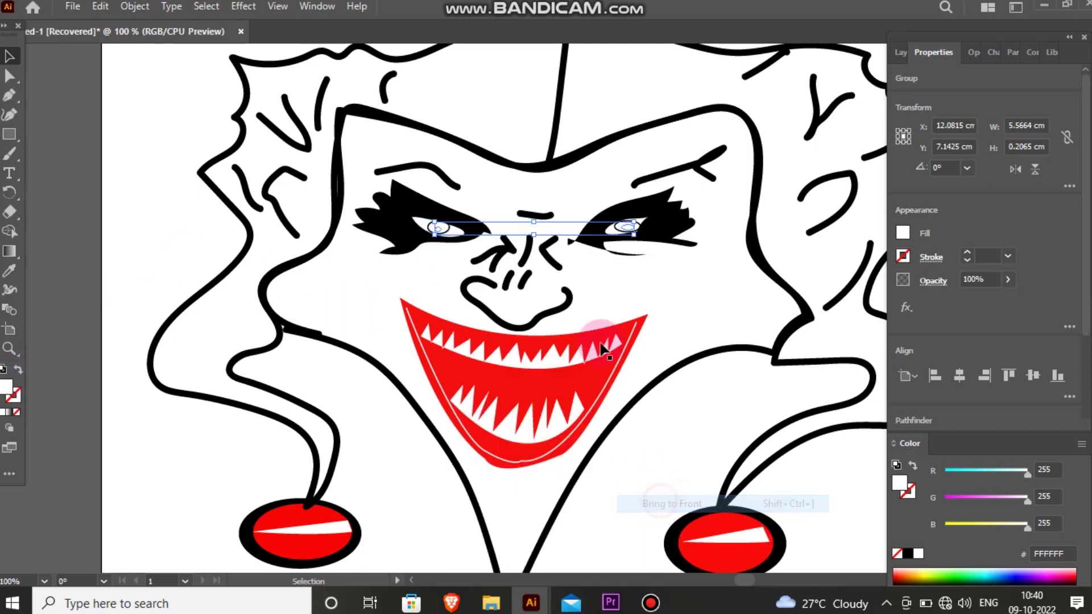
Step: Fill both pupils solid black by swapping fill and stroke
{"action": "left_click", "coordinate": [621, 246]}
{"action": "left_click", "coordinate": [626, 226]}
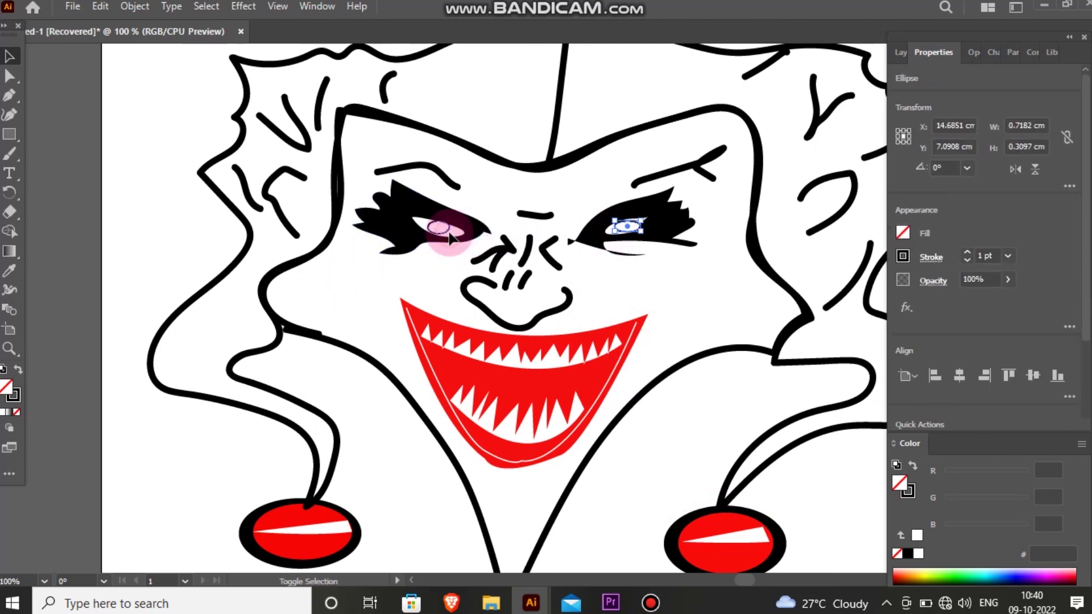
{"action": "left_click", "coordinate": [449, 234], "text": "shift"}
{"action": "left_click", "coordinate": [18, 371]}
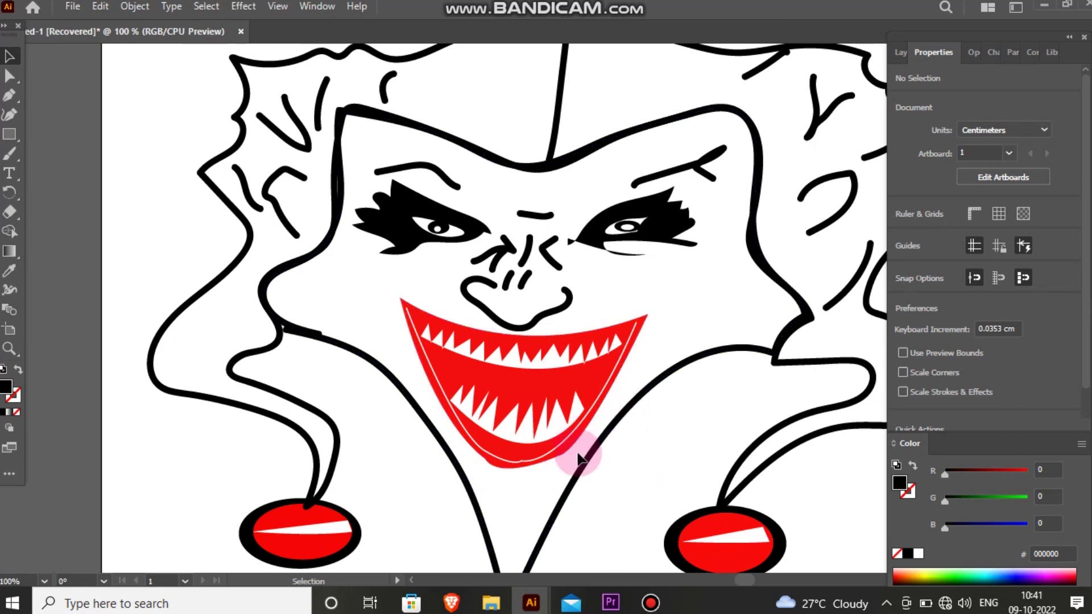
Step: With the whole artboard in view, select both eyebrow lines and all the hair strand strokes
{"action": "key", "text": "ctrl+0"}
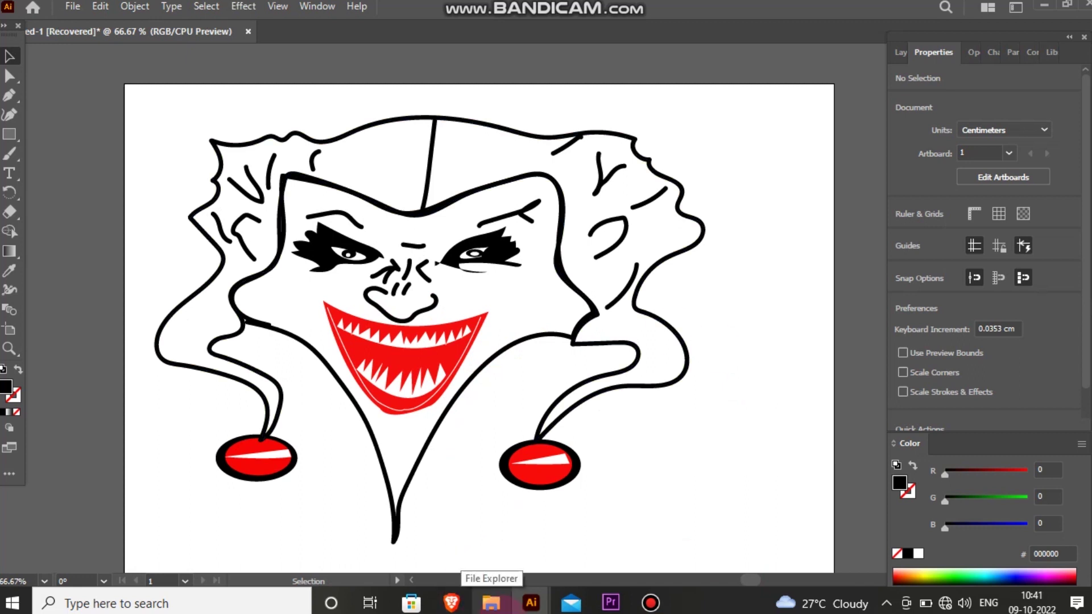
{"action": "left_click", "coordinate": [357, 227]}
{"action": "left_click", "coordinate": [517, 219], "text": "shift"}
{"action": "left_click", "coordinate": [231, 234], "text": "shift"}
{"action": "left_click", "coordinate": [232, 177], "text": "shift"}
{"action": "left_click", "coordinate": [267, 166], "text": "shift"}
{"action": "left_click", "coordinate": [316, 159], "text": "shift"}
{"action": "left_click", "coordinate": [604, 170], "text": "shift"}
{"action": "left_click", "coordinate": [568, 142], "text": "shift"}
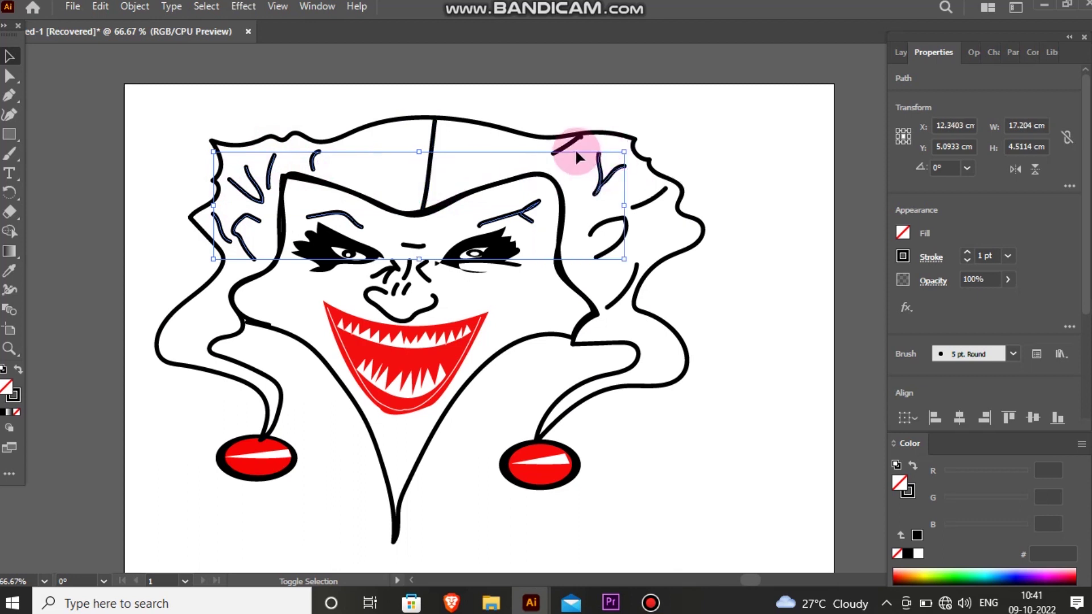
{"action": "left_click", "coordinate": [648, 198], "text": "shift"}
{"action": "left_click", "coordinate": [620, 221], "text": "shift"}
{"action": "left_click", "coordinate": [623, 285], "text": "shift"}
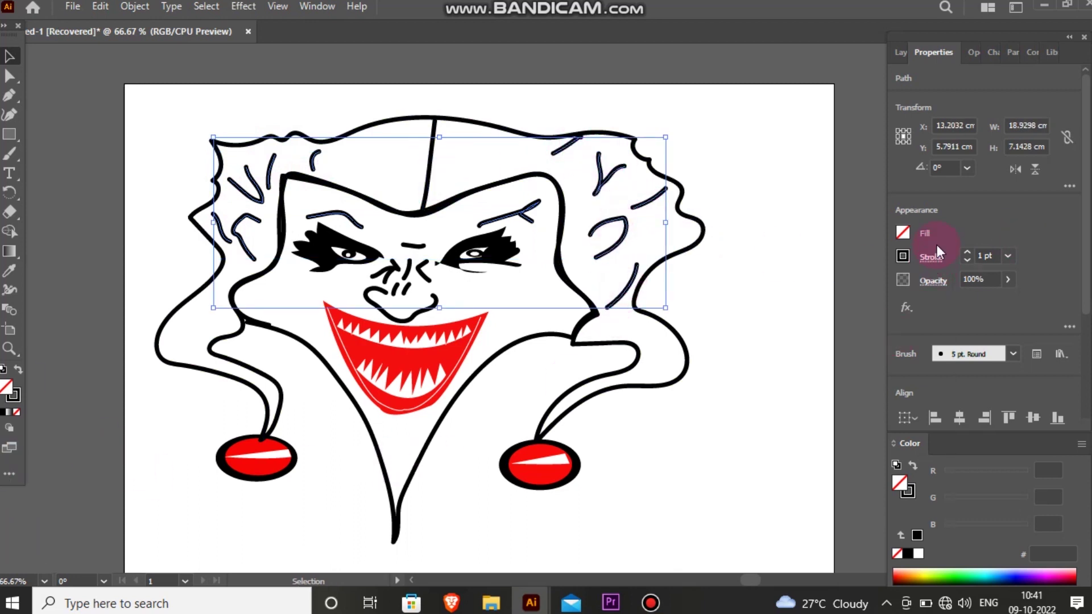
Step: Give the selected lines a tapered width profile and a 0.25 pt stroke weight
{"action": "left_click", "coordinate": [929, 259]}
{"action": "left_click", "coordinate": [895, 510]}
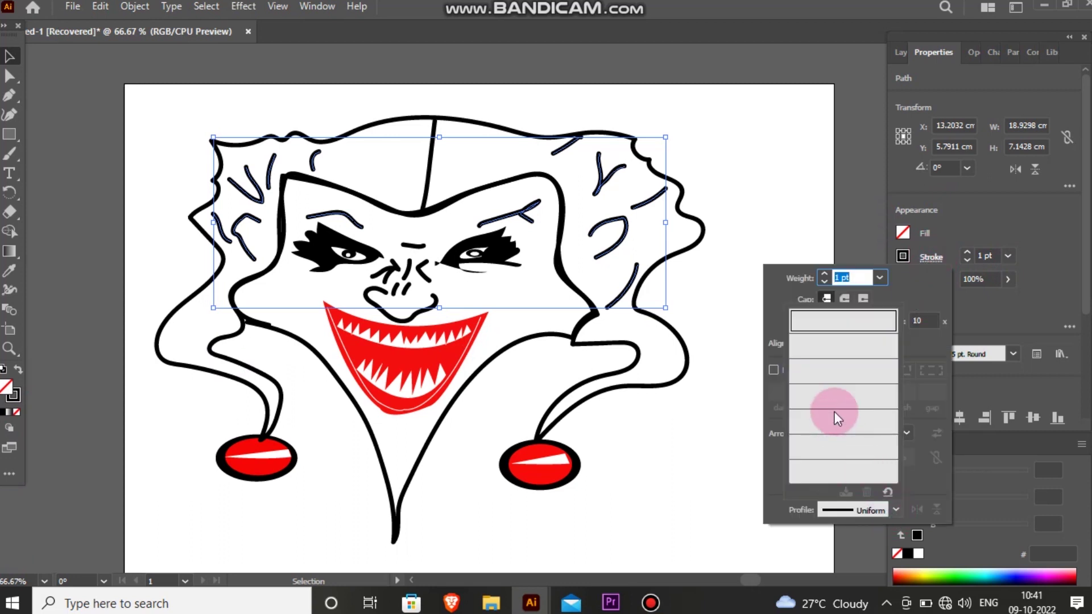
{"action": "left_click", "coordinate": [854, 419]}
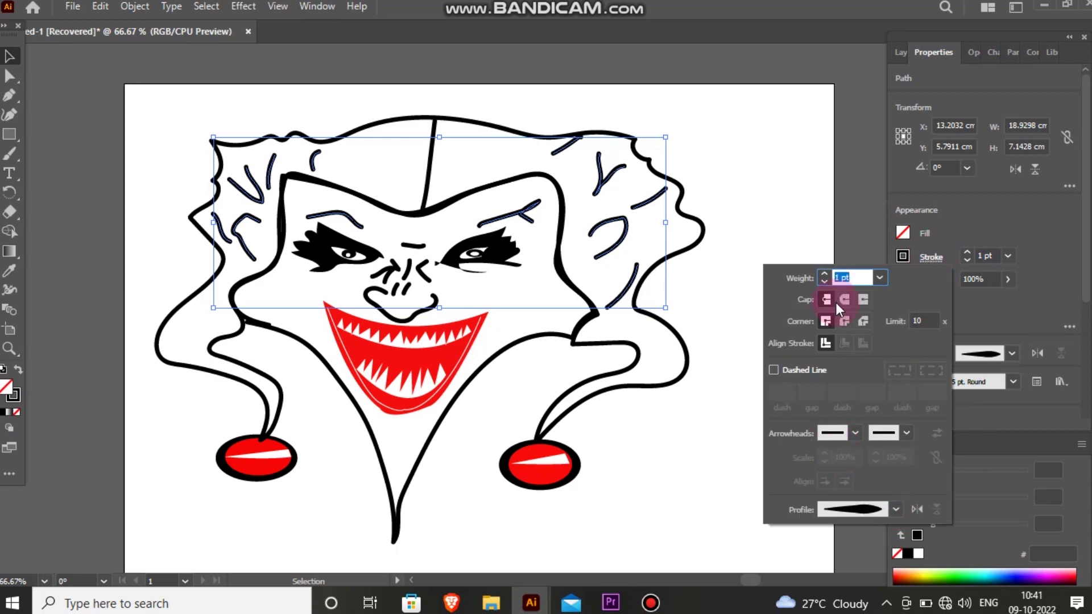
{"action": "left_click", "coordinate": [879, 281]}
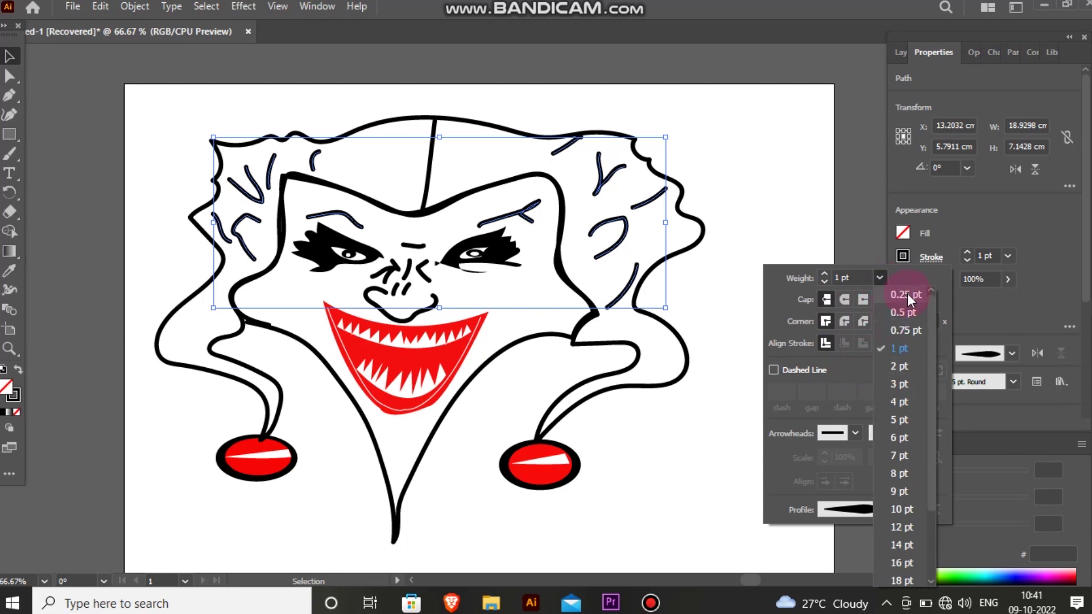
{"action": "left_click", "coordinate": [904, 289]}
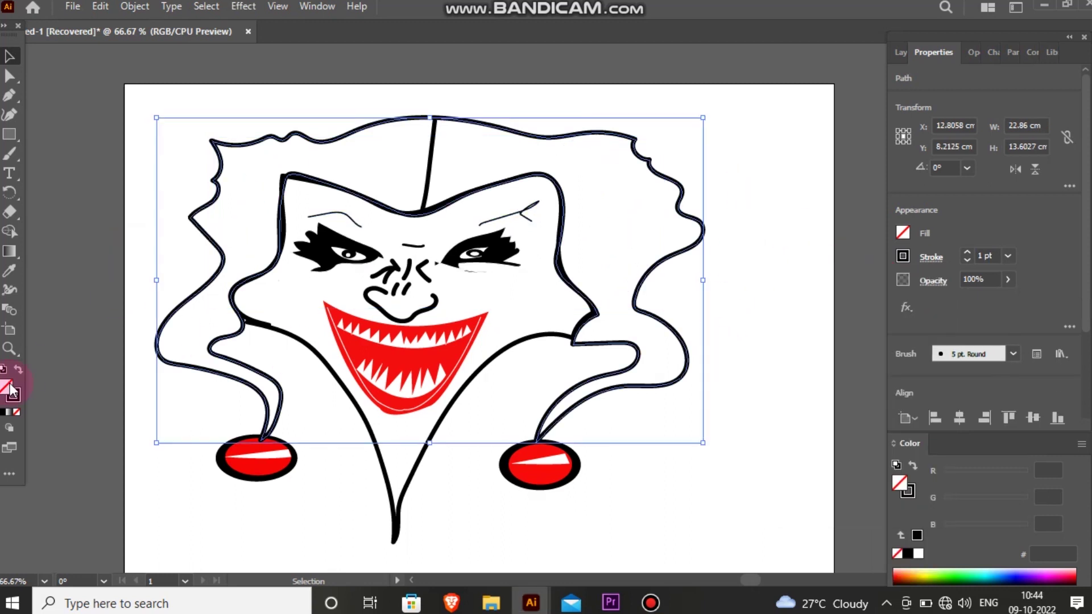
{"action": "left_click", "coordinate": [18, 370]}
Step: Fill the hair solid black, then widen the red mouth at both corners and make it taller
{"action": "left_click", "coordinate": [758, 378]}
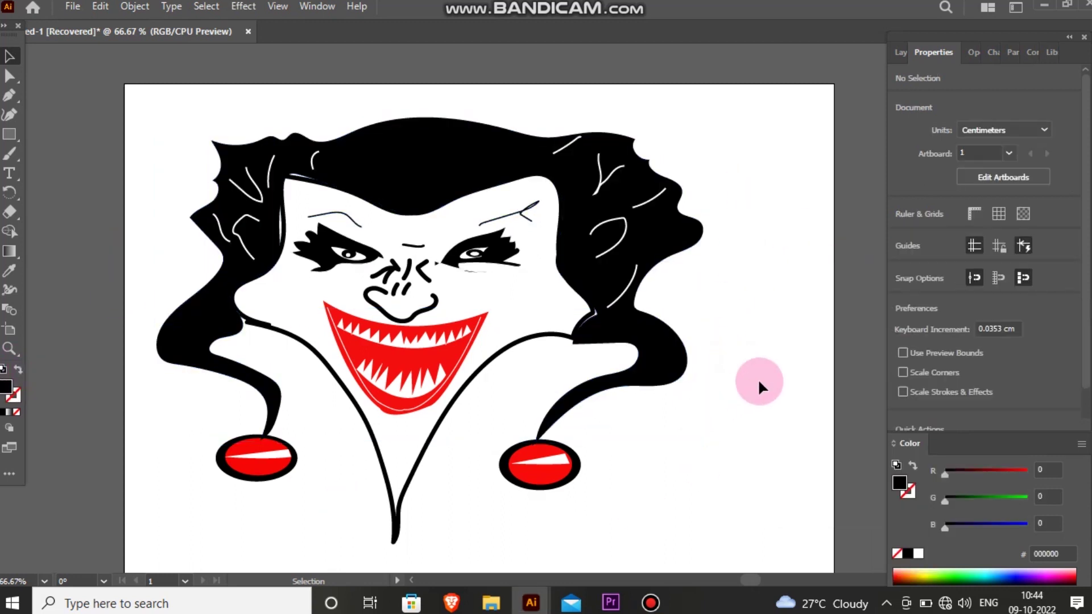
{"action": "scroll", "coordinate": [640, 441], "scroll_direction": "down", "scroll_amount": 1}
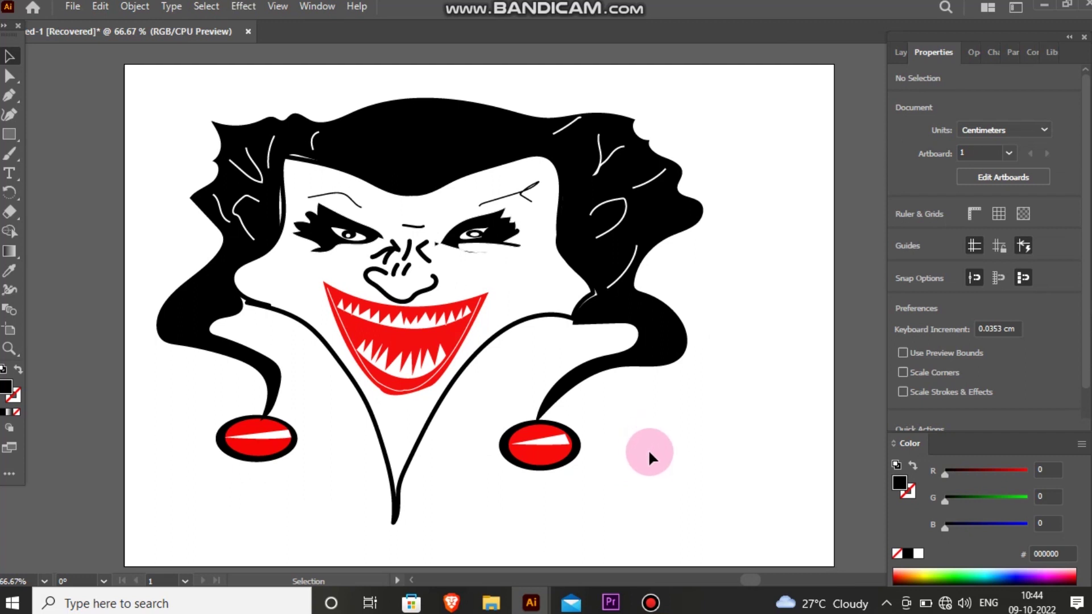
{"action": "left_click", "coordinate": [459, 341]}
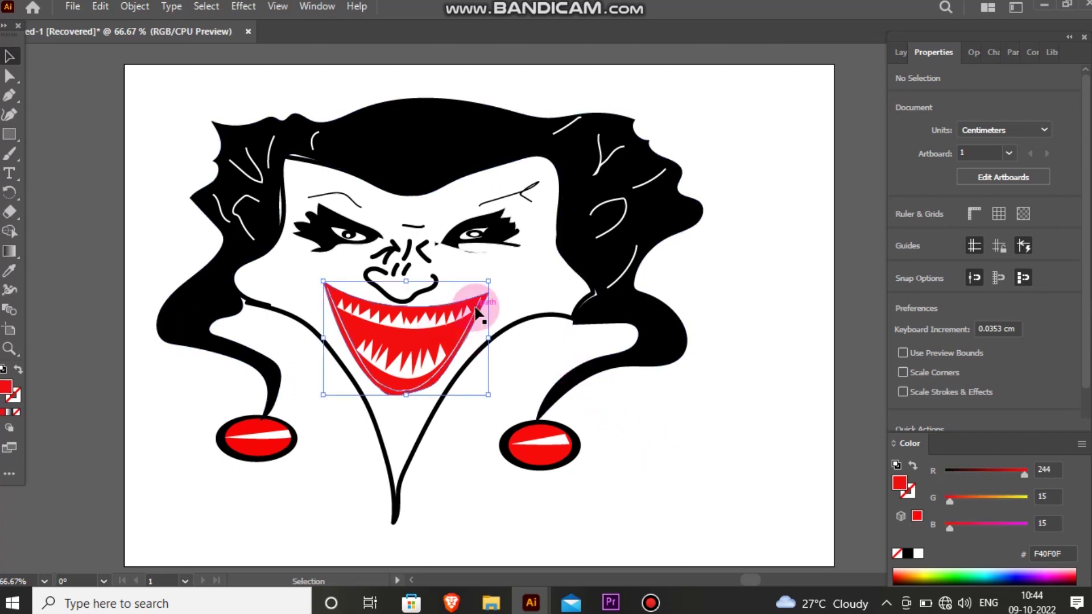
{"action": "left_click_drag", "start_coordinate": [488, 282], "coordinate": [498, 275]}
{"action": "left_click_drag", "start_coordinate": [322, 276], "coordinate": [315, 280]}
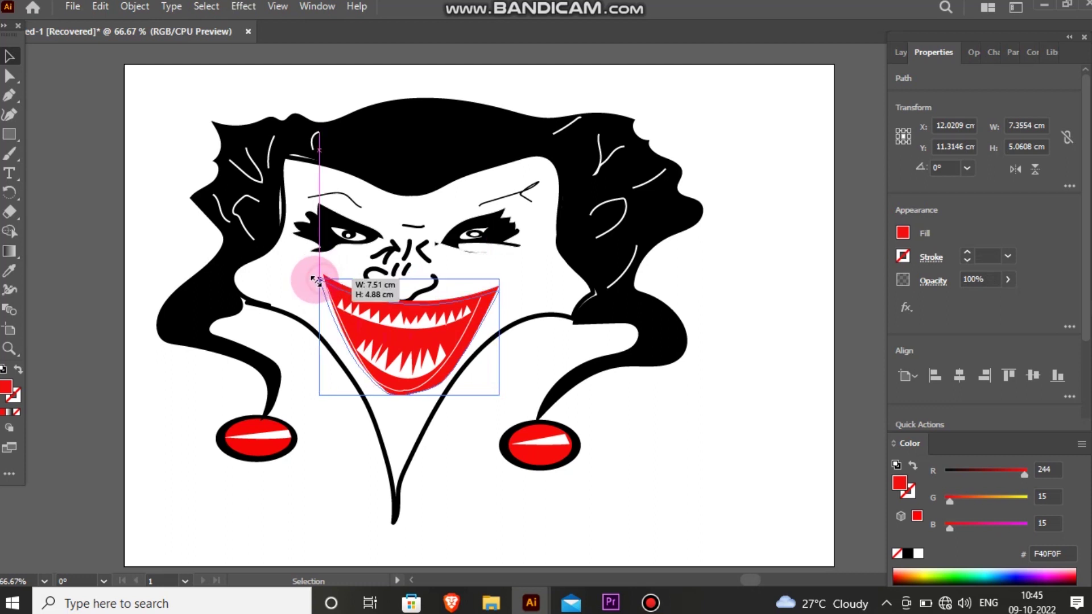
{"action": "scroll", "coordinate": [318, 367], "scroll_direction": "down", "scroll_amount": 1}
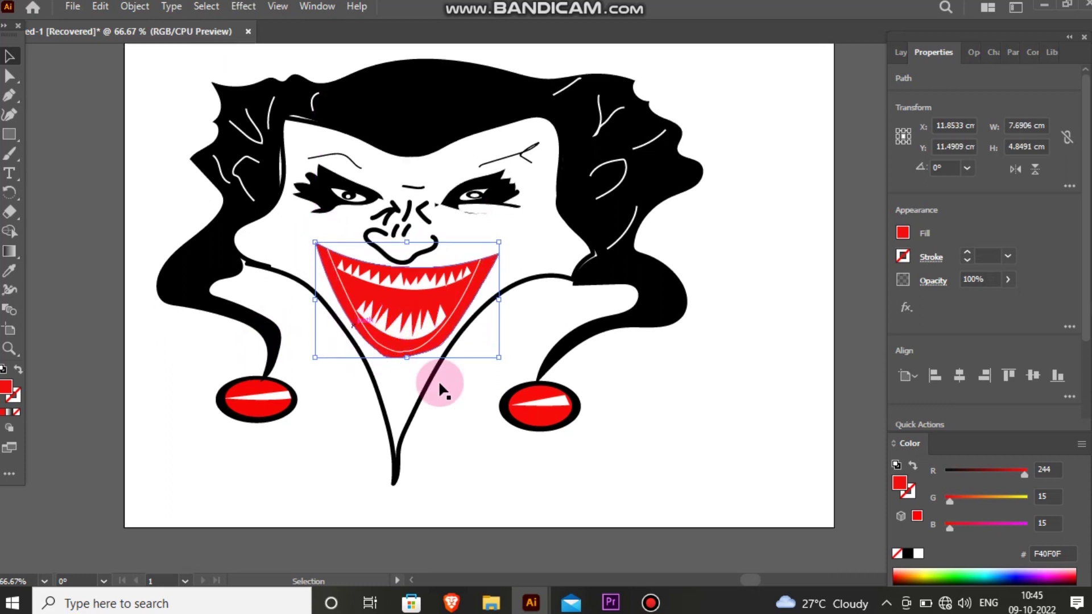
{"action": "left_click_drag", "start_coordinate": [407, 356], "coordinate": [407, 360]}
Step: Stretch the mouth downward and resize the inner lip curve to fit
{"action": "left_click", "coordinate": [499, 305]}
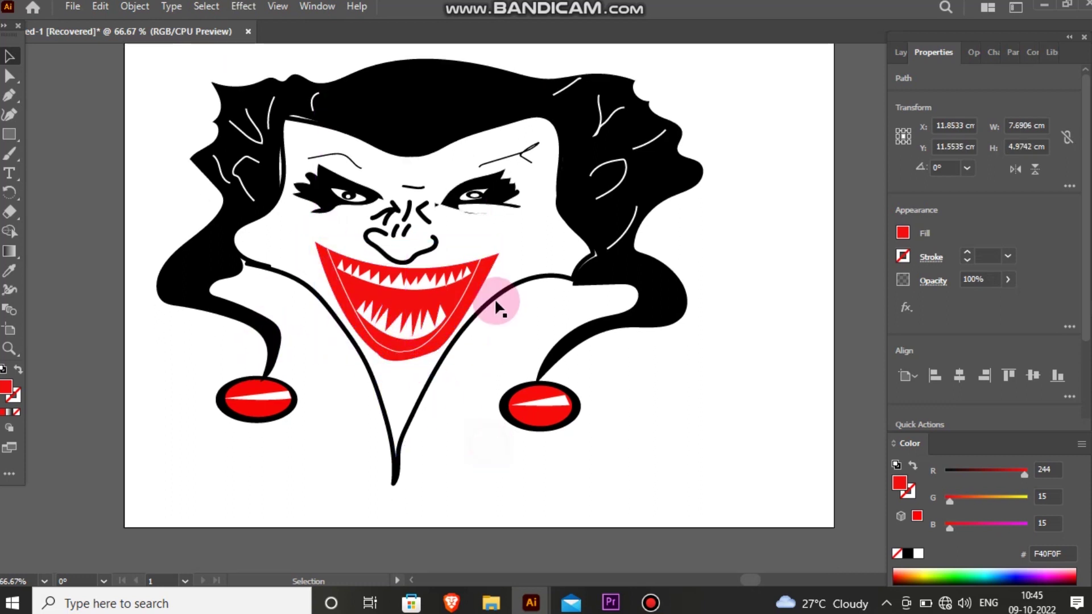
{"action": "left_click", "coordinate": [472, 283]}
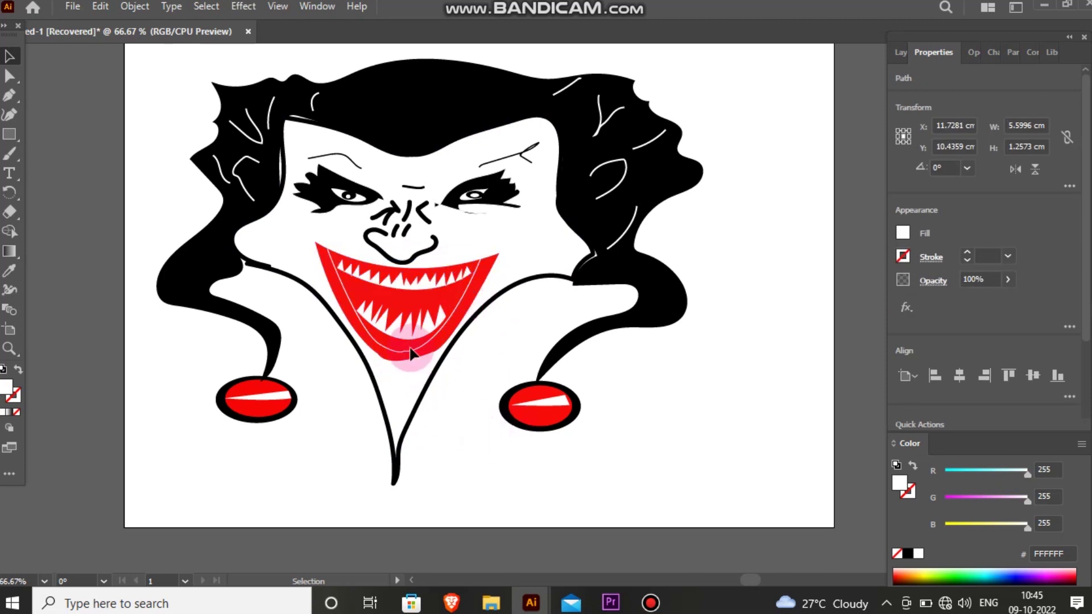
{"action": "left_click", "coordinate": [463, 483]}
{"action": "left_click", "coordinate": [411, 356]}
{"action": "left_click_drag", "start_coordinate": [407, 360], "coordinate": [405, 362]}
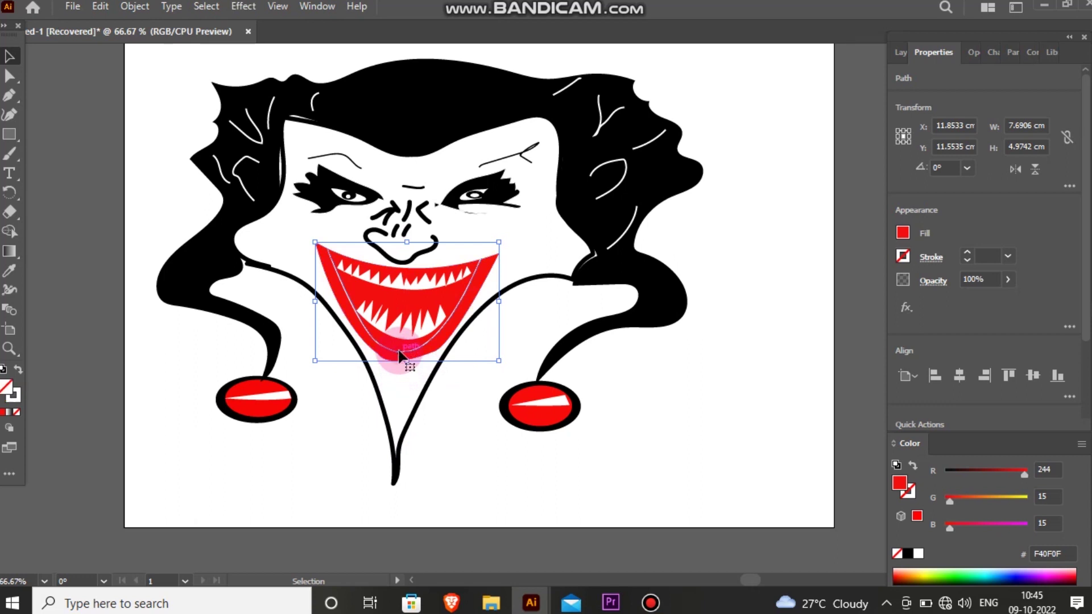
{"action": "left_click", "coordinate": [403, 356]}
{"action": "left_click_drag", "start_coordinate": [404, 360], "coordinate": [404, 356]}
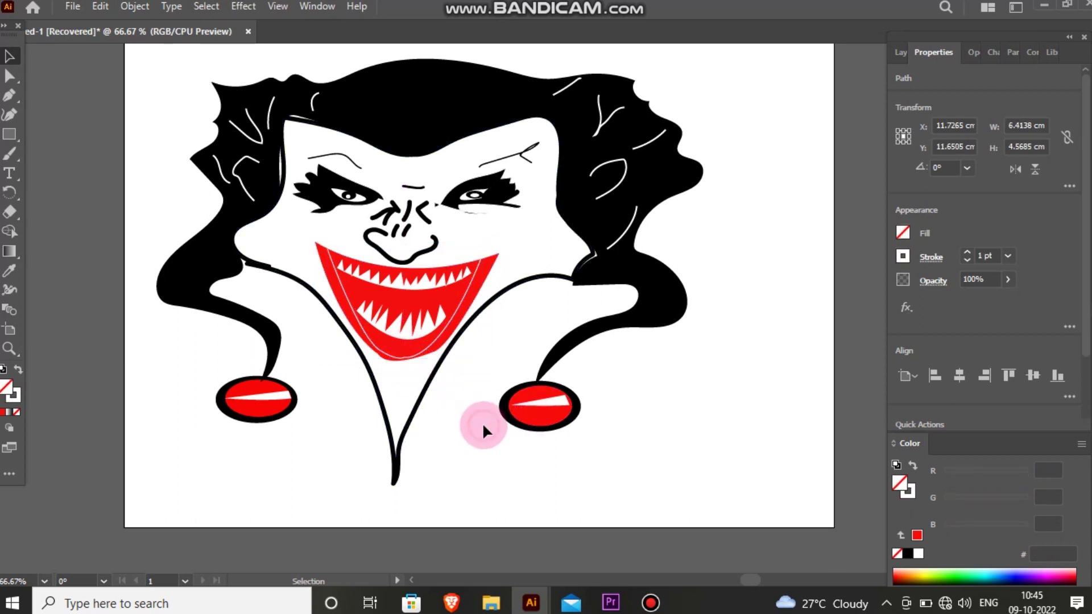
{"action": "left_click", "coordinate": [475, 392]}
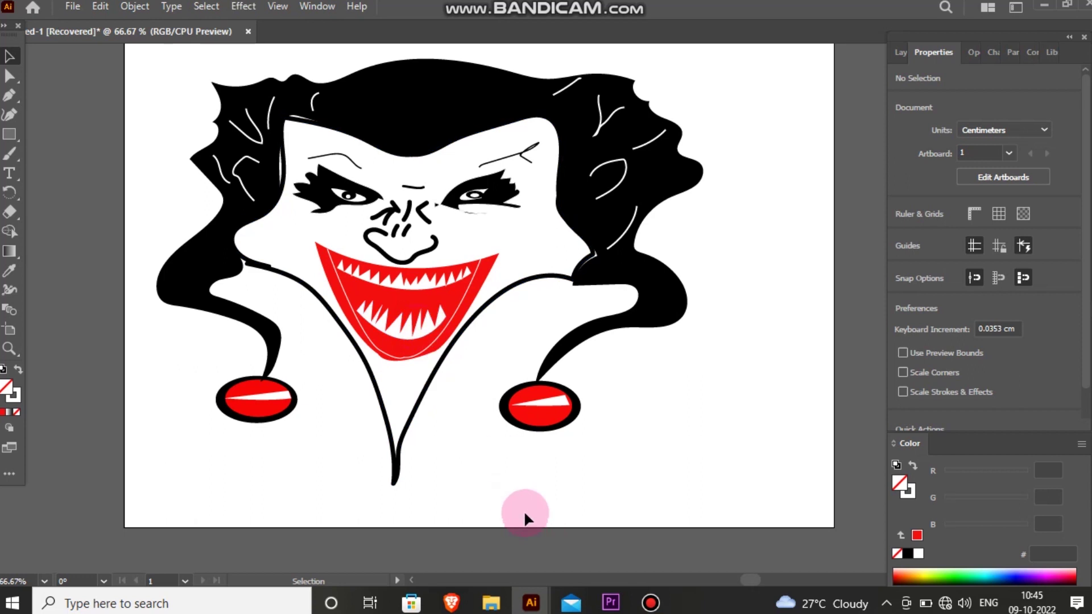
Step: Reshape the left cheek of the face outline by moving its anchor points
{"action": "left_click", "coordinate": [263, 263]}
{"action": "left_click", "coordinate": [9, 76]}
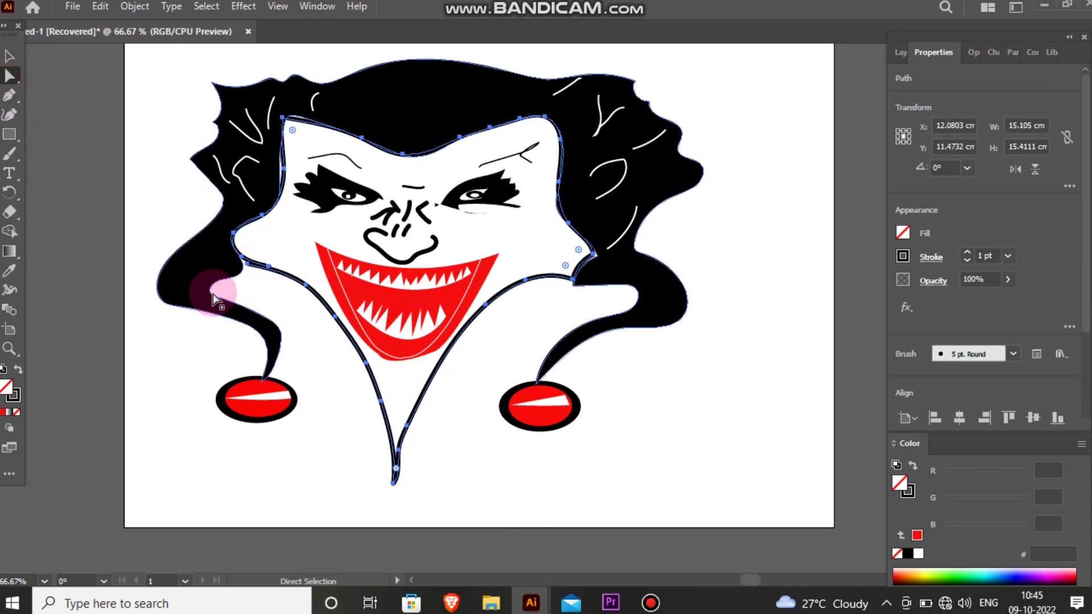
{"action": "left_click", "coordinate": [242, 259]}
{"action": "left_click_drag", "start_coordinate": [240, 262], "coordinate": [237, 251]}
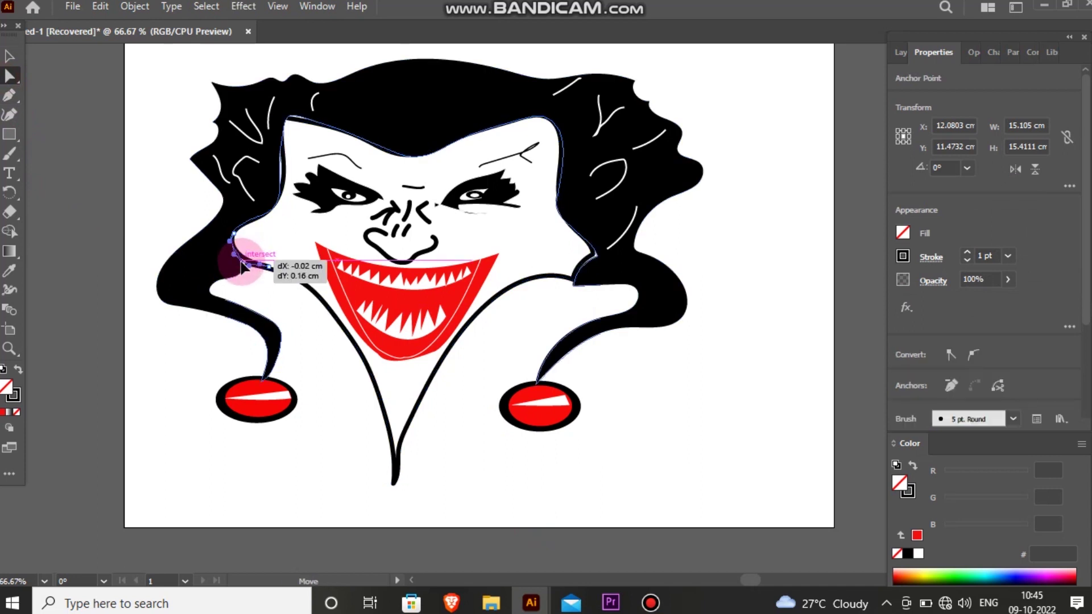
{"action": "left_click", "coordinate": [273, 270]}
{"action": "left_click", "coordinate": [258, 286]}
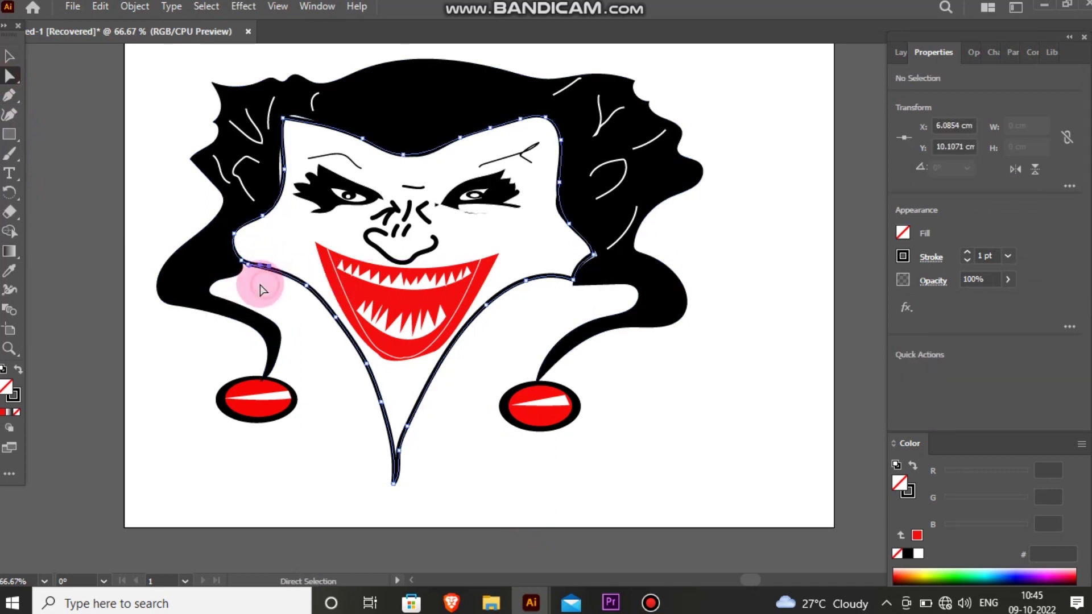
{"action": "left_click", "coordinate": [271, 266]}
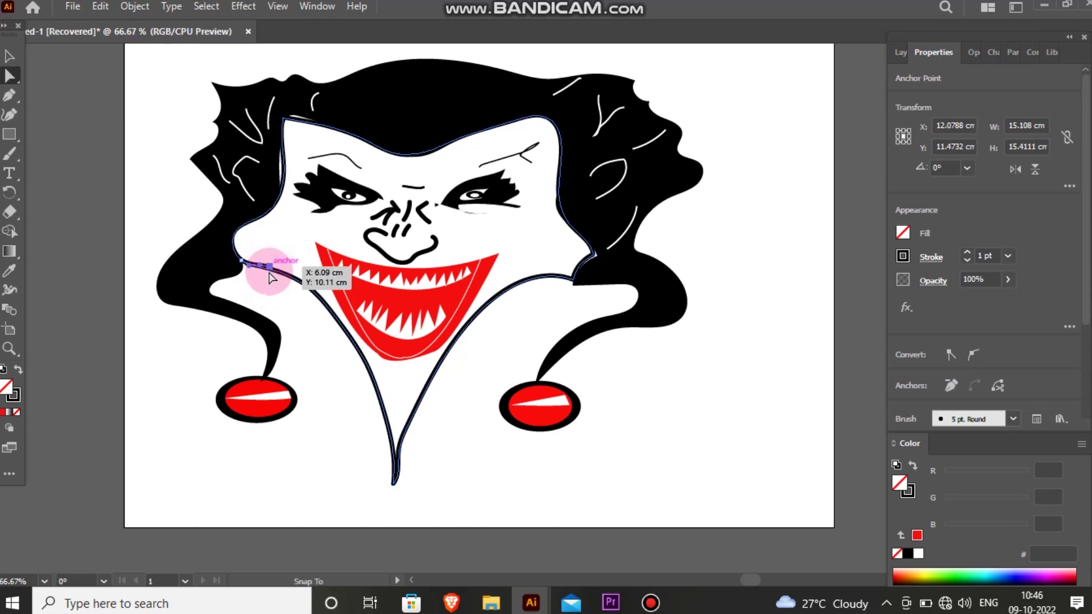
{"action": "left_click", "coordinate": [276, 310]}
Step: Turn the thin hair line into a white stroke with no fill
{"action": "left_click", "coordinate": [409, 111]}
{"action": "left_click", "coordinate": [18, 370]}
{"action": "left_click", "coordinate": [17, 412]}
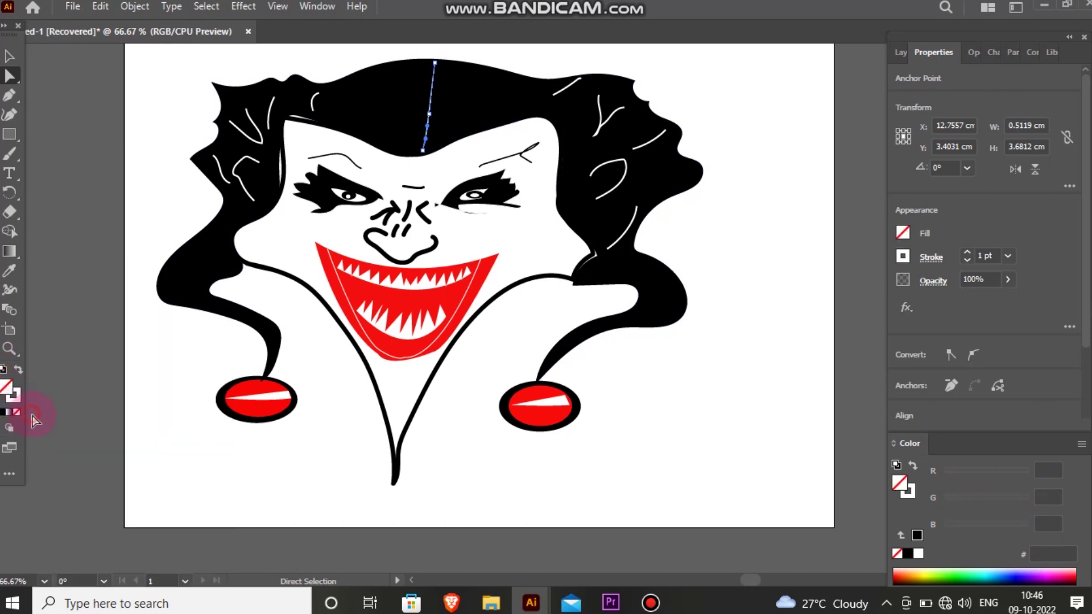
{"action": "left_click", "coordinate": [312, 342]}
Step: Extend the parting line down to the forehead, adjust its top end, and thicken it to 3 pt
{"action": "left_click", "coordinate": [431, 98]}
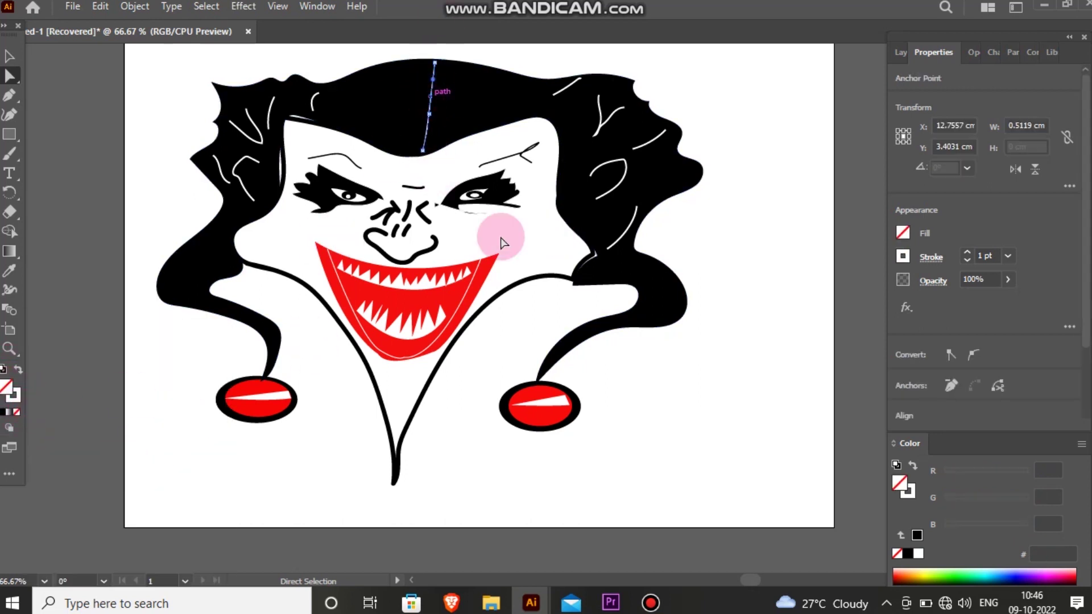
{"action": "left_click_drag", "start_coordinate": [424, 150], "coordinate": [423, 165]}
{"action": "left_click", "coordinate": [500, 53]}
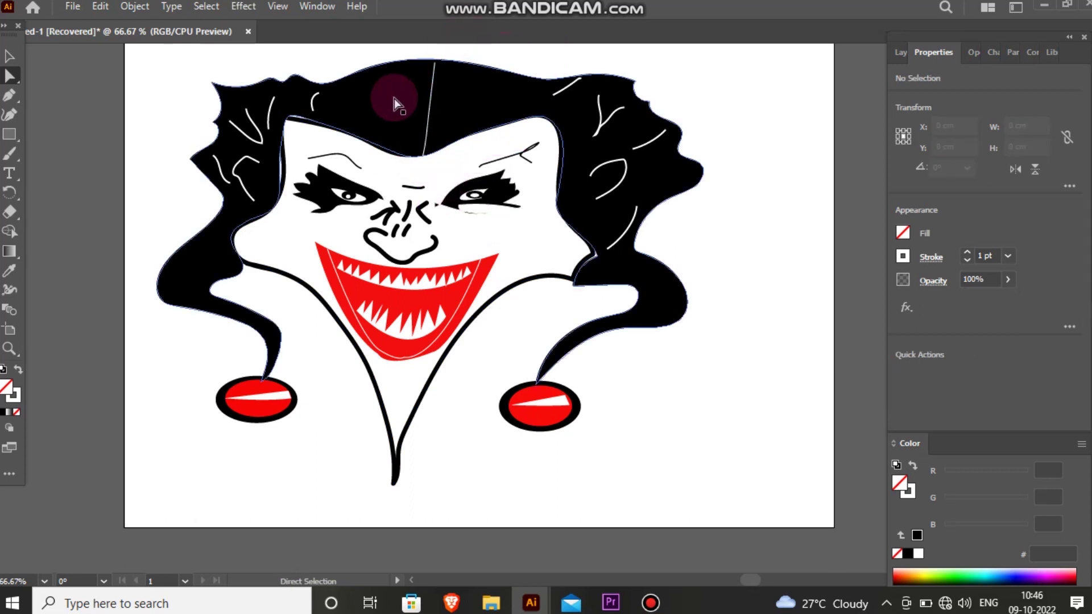
{"action": "left_click_drag", "start_coordinate": [432, 74], "coordinate": [435, 60]}
{"action": "left_click", "coordinate": [532, 68]}
{"action": "left_click", "coordinate": [426, 125]}
{"action": "left_click", "coordinate": [1008, 256]}
{"action": "left_click", "coordinate": [1039, 319]}
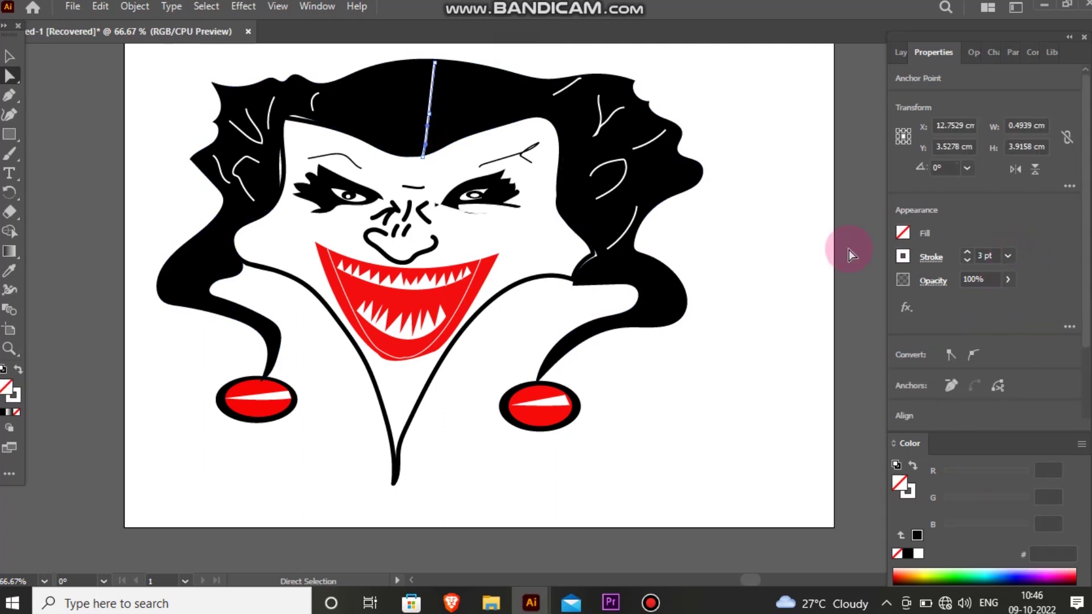
{"action": "left_click", "coordinate": [809, 75]}
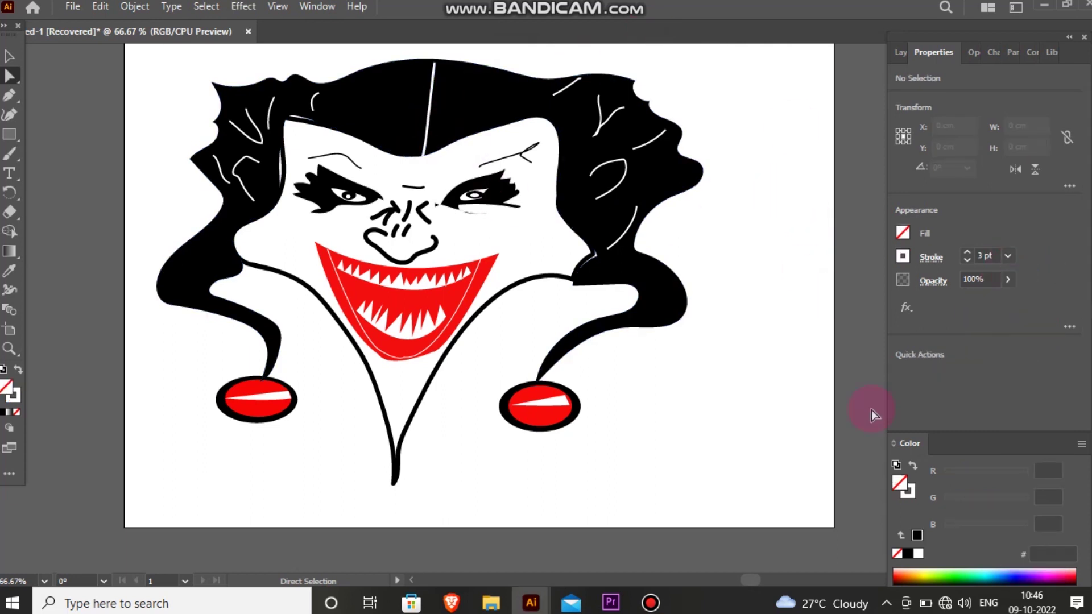
Step: Zoom in and nudge an anchor of the wrinkle line above the right eye slightly left
{"action": "left_click", "coordinate": [531, 149]}
{"action": "key", "text": "ctrl+plus"}
{"action": "key", "text": "ctrl+plus"}
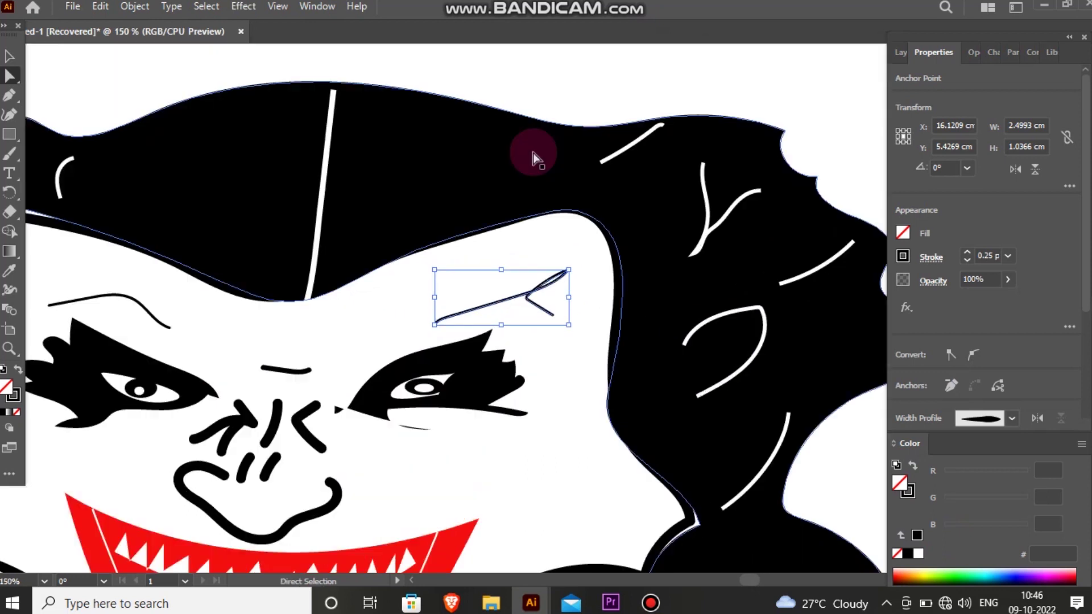
{"action": "left_click", "coordinate": [683, 101]}
{"action": "left_click", "coordinate": [545, 283]}
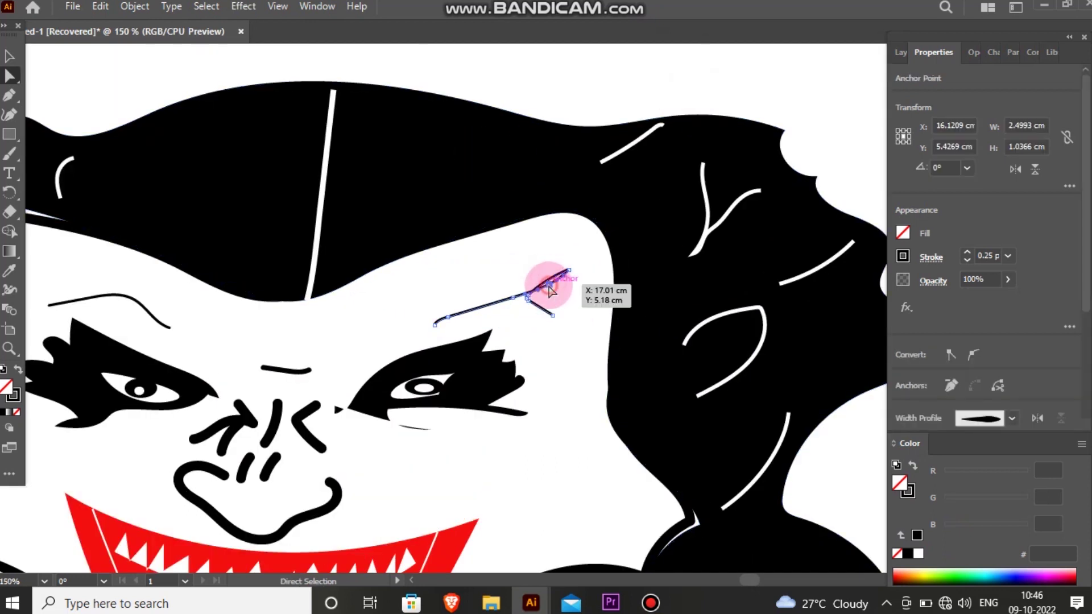
{"action": "left_click", "coordinate": [592, 313]}
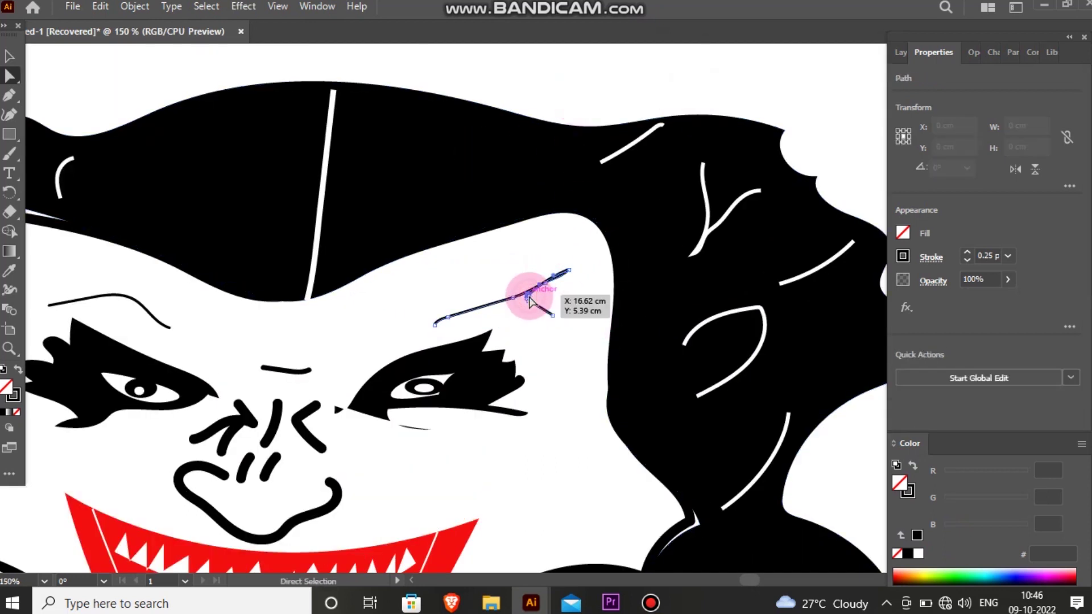
{"action": "left_click_drag", "start_coordinate": [523, 298], "coordinate": [520, 299]}
{"action": "left_click", "coordinate": [593, 116]}
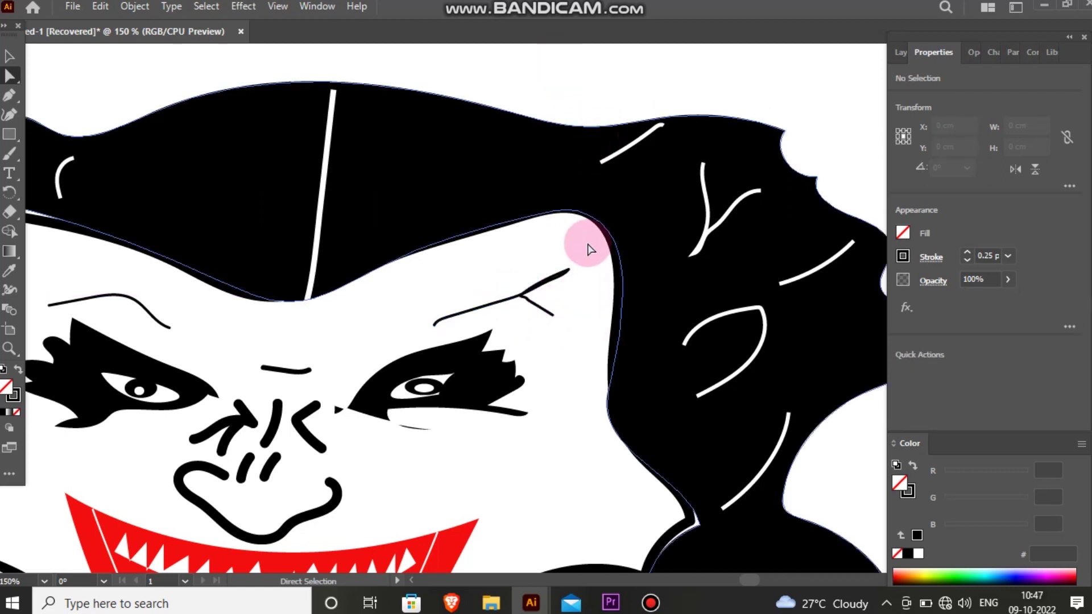
Step: Reshape the right eye's lower edge, then scroll back out
{"action": "left_click_drag", "start_coordinate": [409, 433], "coordinate": [435, 439]}
{"action": "left_click", "coordinate": [517, 473]}
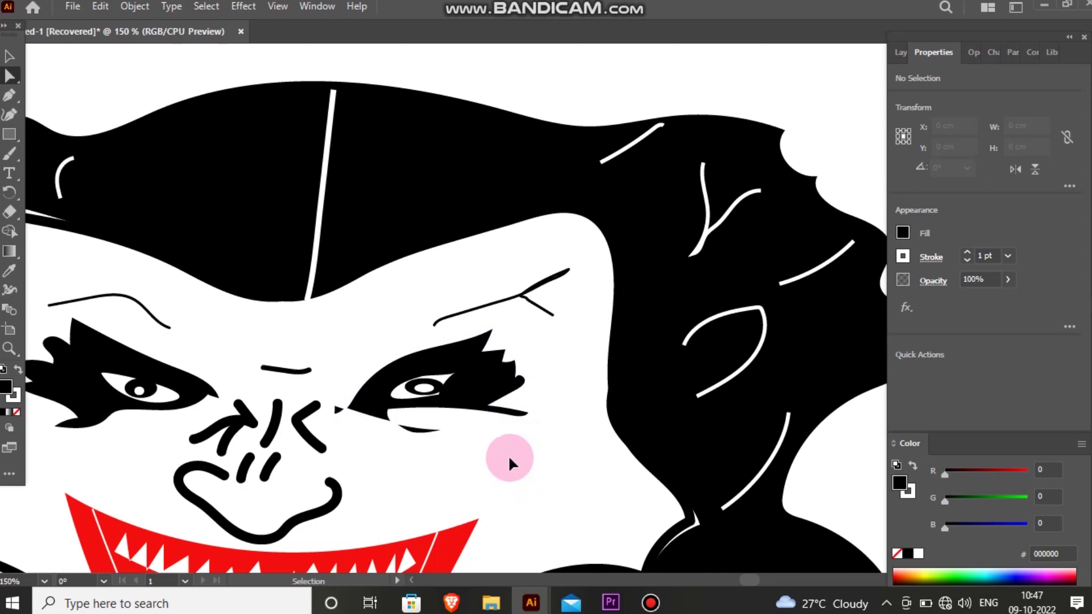
{"action": "scroll", "coordinate": [507, 455], "scroll_direction": "down", "scroll_amount": 1}
{"action": "scroll", "coordinate": [506, 451], "scroll_direction": "down", "scroll_amount": 1}
{"action": "scroll", "coordinate": [507, 452], "scroll_direction": "down", "scroll_amount": 1}
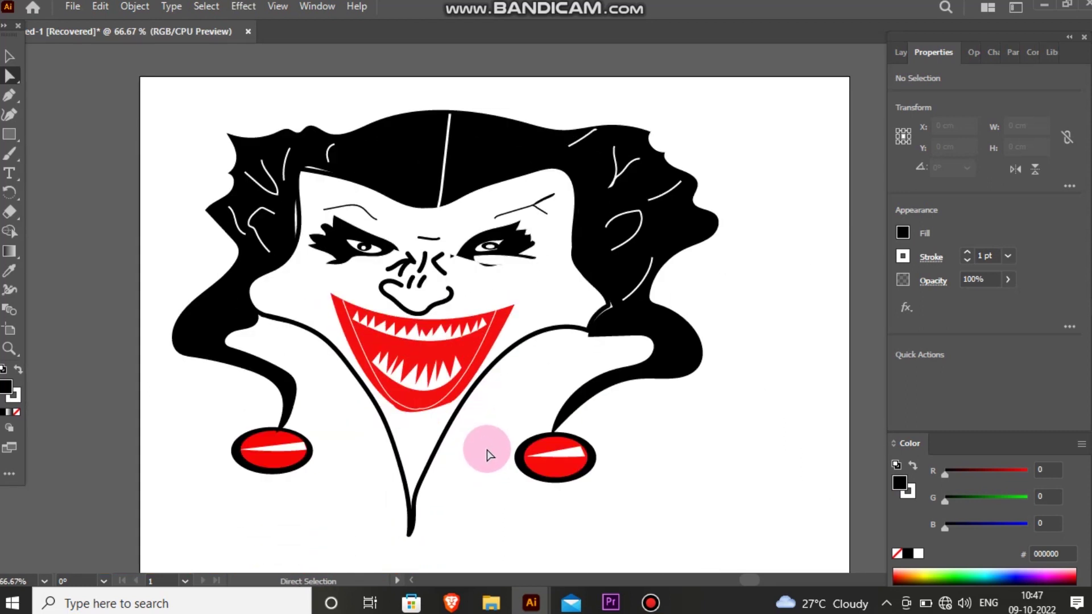
Step: Pen-draw a closed pointed tie shape below the mouth and fill it black
{"action": "scroll", "coordinate": [489, 455], "scroll_direction": "down", "scroll_amount": 1}
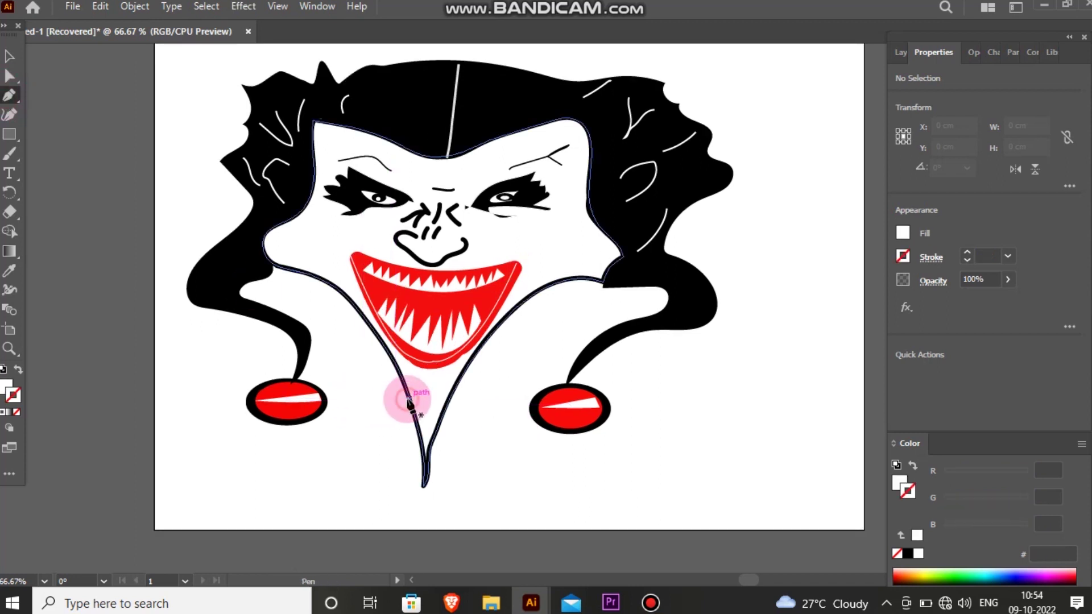
{"action": "left_click_drag", "start_coordinate": [426, 402], "coordinate": [429, 392]}
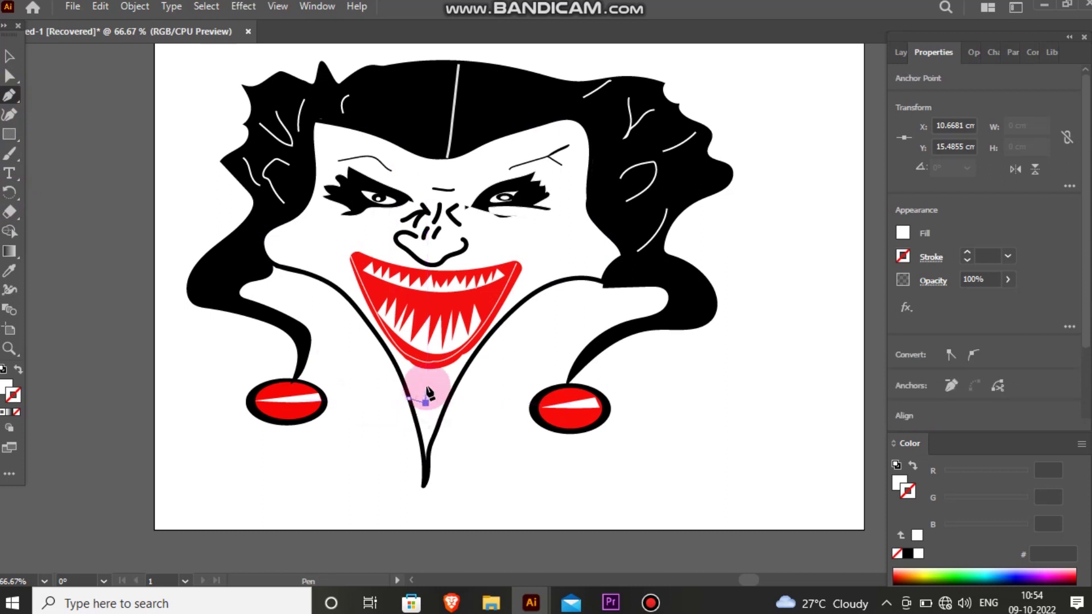
{"action": "left_click_drag", "start_coordinate": [424, 368], "coordinate": [446, 407]}
{"action": "mouse_move", "coordinate": [426, 481]}
{"action": "left_mouse_down"}
{"action": "mouse_move", "coordinate": [434, 500]}
{"action": "mouse_move", "coordinate": [427, 462]}
{"action": "left_mouse_up"}
{"action": "left_click", "coordinate": [409, 400]}
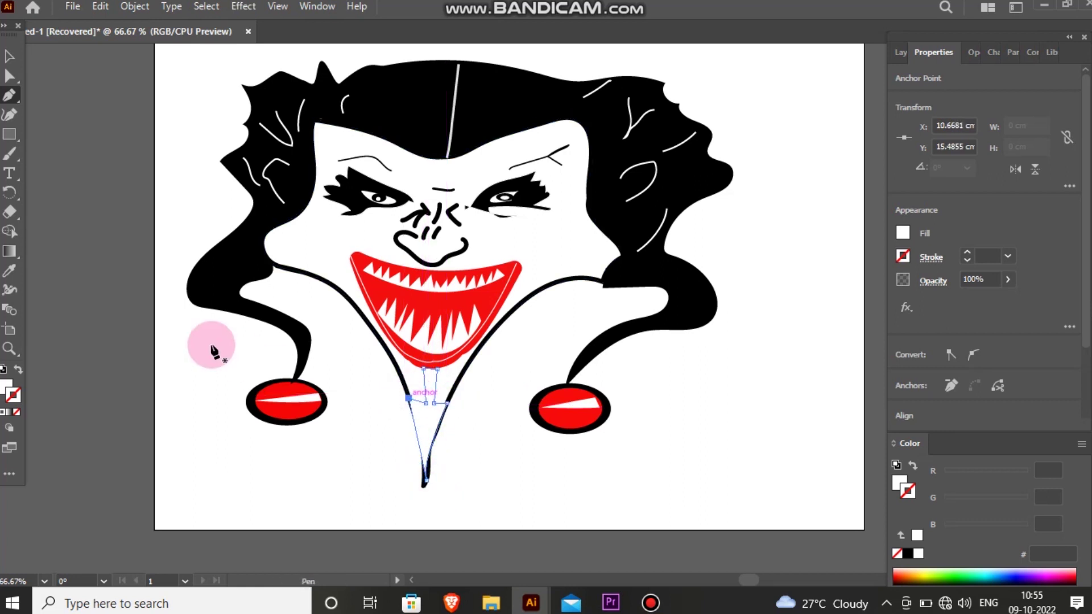
{"action": "left_click", "coordinate": [5, 376]}
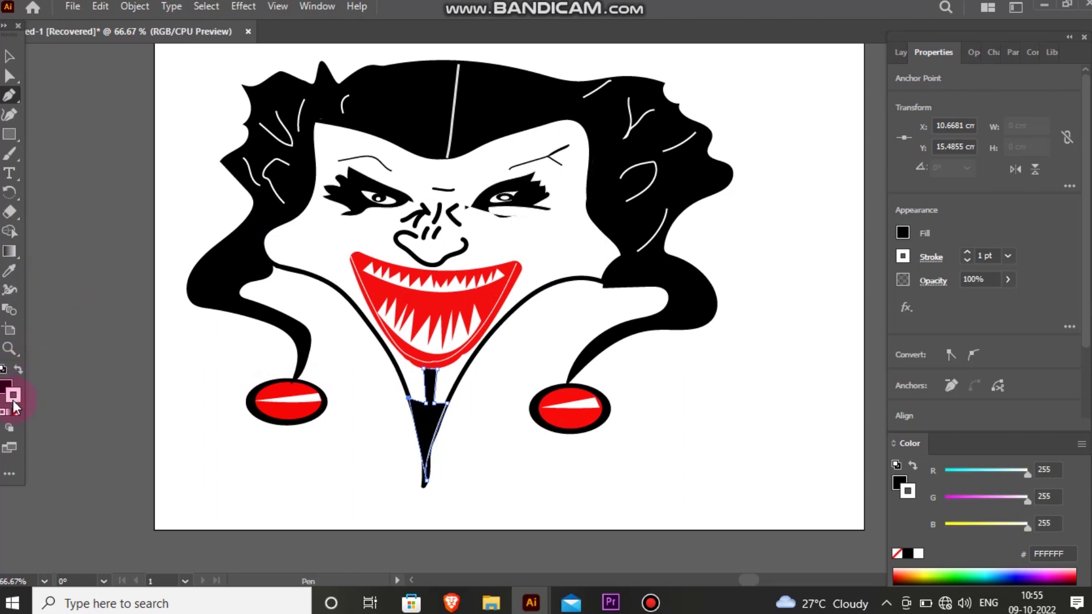
{"action": "left_click", "coordinate": [318, 488]}
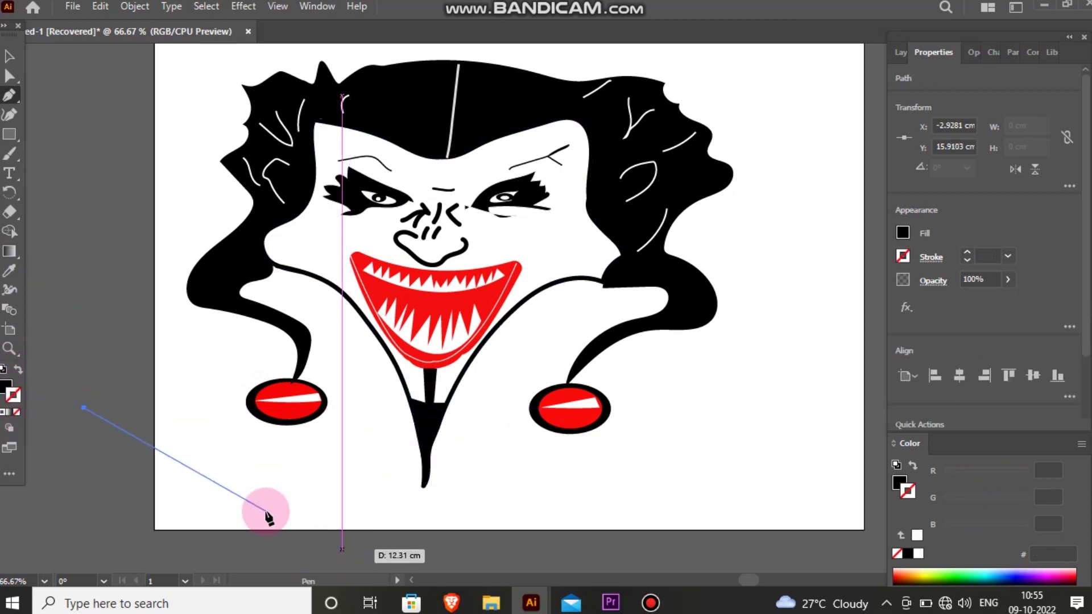
{"action": "left_click", "coordinate": [12, 59]}
{"action": "left_click", "coordinate": [163, 482]}
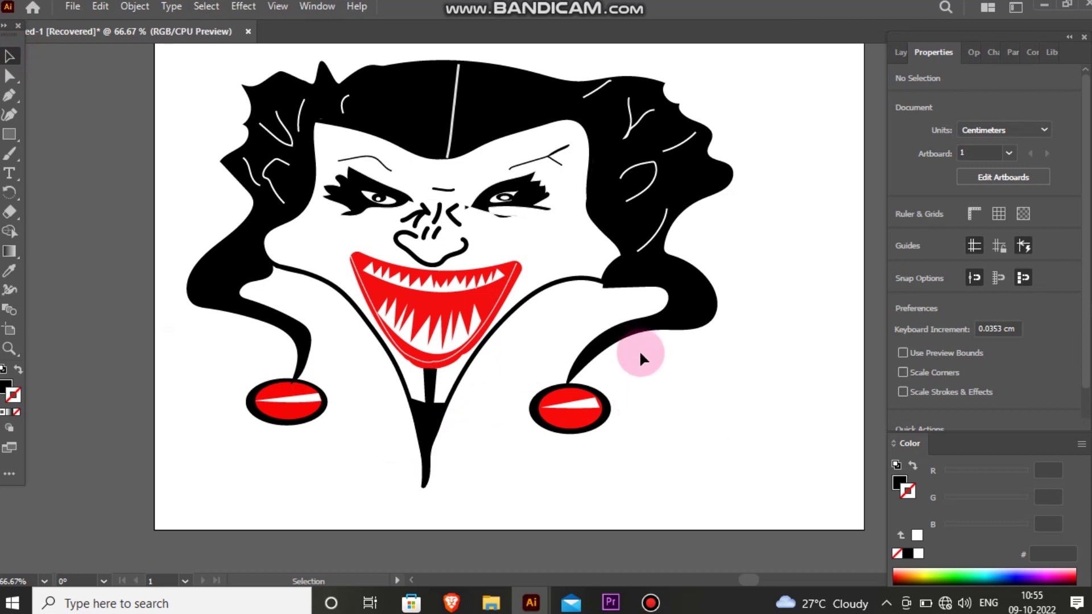
Step: Add anchor points along the left hanging hair strand
{"action": "left_click", "coordinate": [287, 337]}
{"action": "key", "text": "p"}
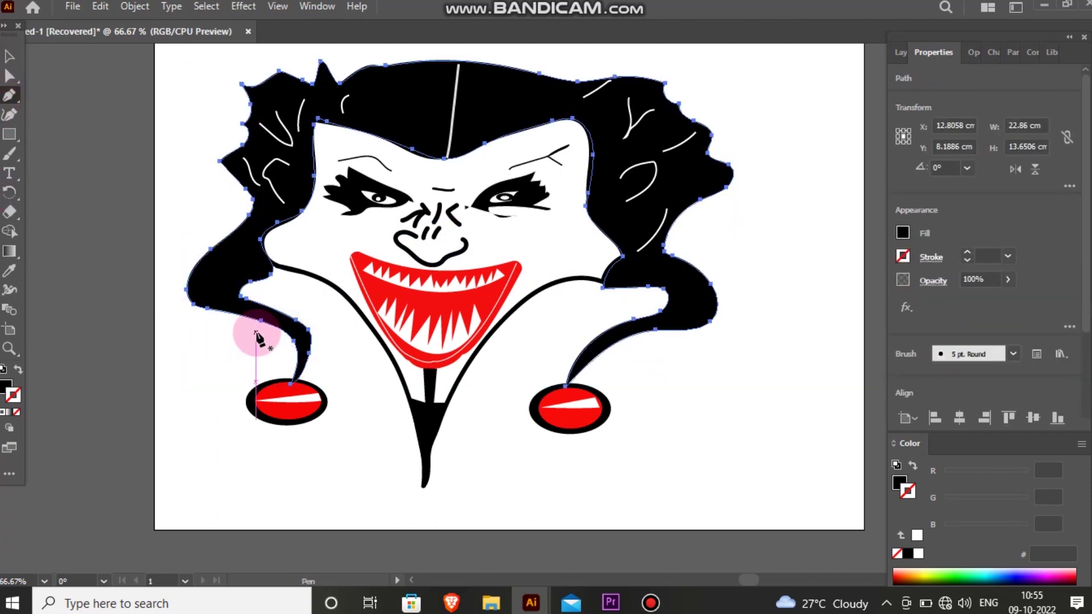
{"action": "scroll", "coordinate": [259, 337], "scroll_direction": "up", "scroll_amount": 1, "text": "alt"}
{"action": "scroll", "coordinate": [263, 336], "scroll_direction": "up", "scroll_amount": 1, "text": "alt"}
{"action": "scroll", "coordinate": [171, 455], "scroll_direction": "down", "scroll_amount": 3}
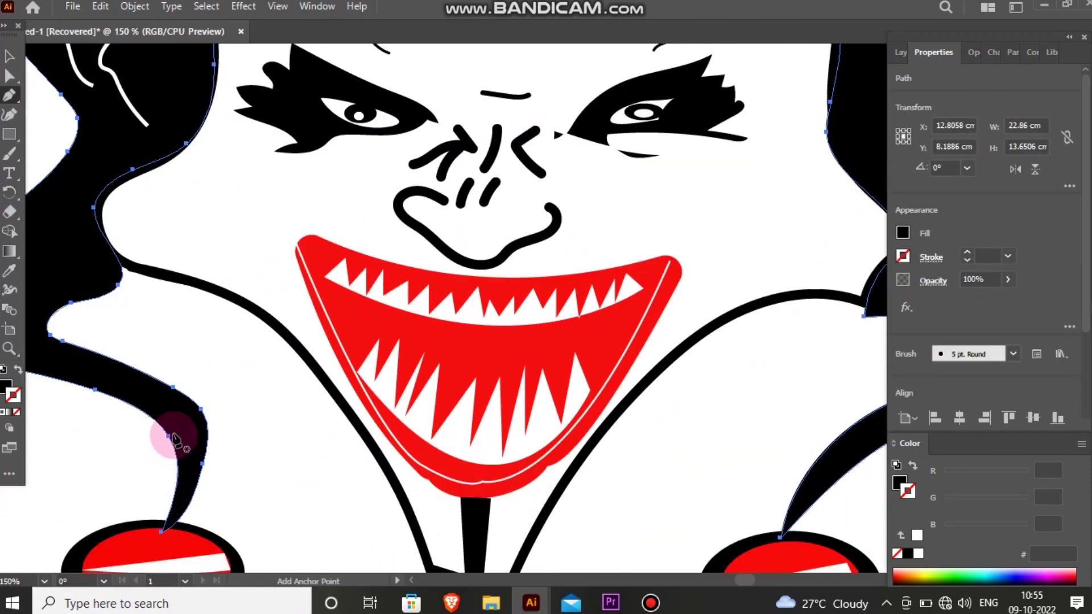
{"action": "left_click", "coordinate": [162, 422]}
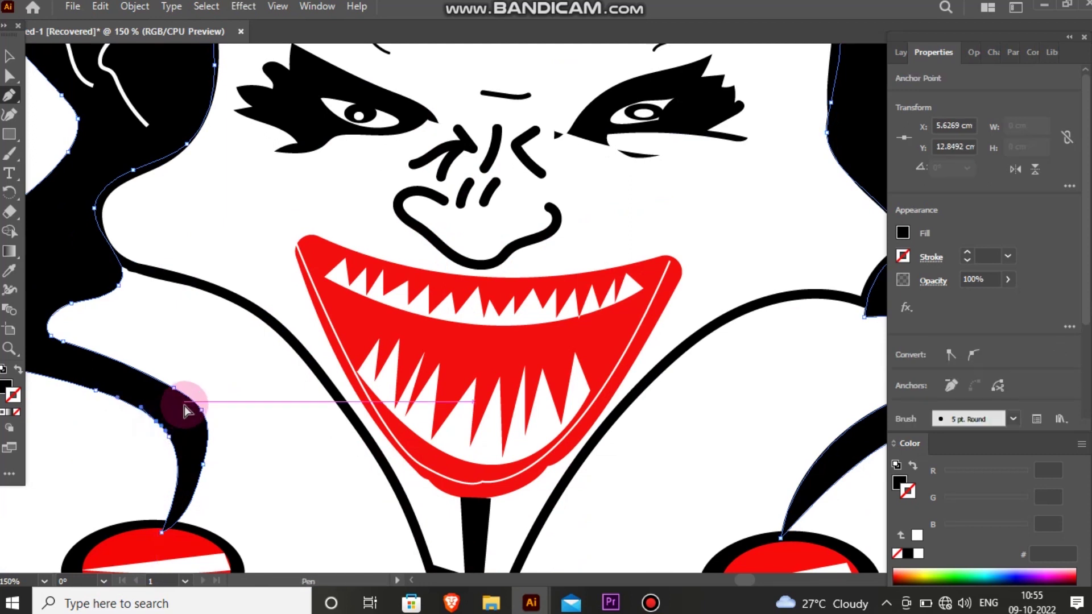
{"action": "left_click", "coordinate": [112, 433], "text": "ctrl"}
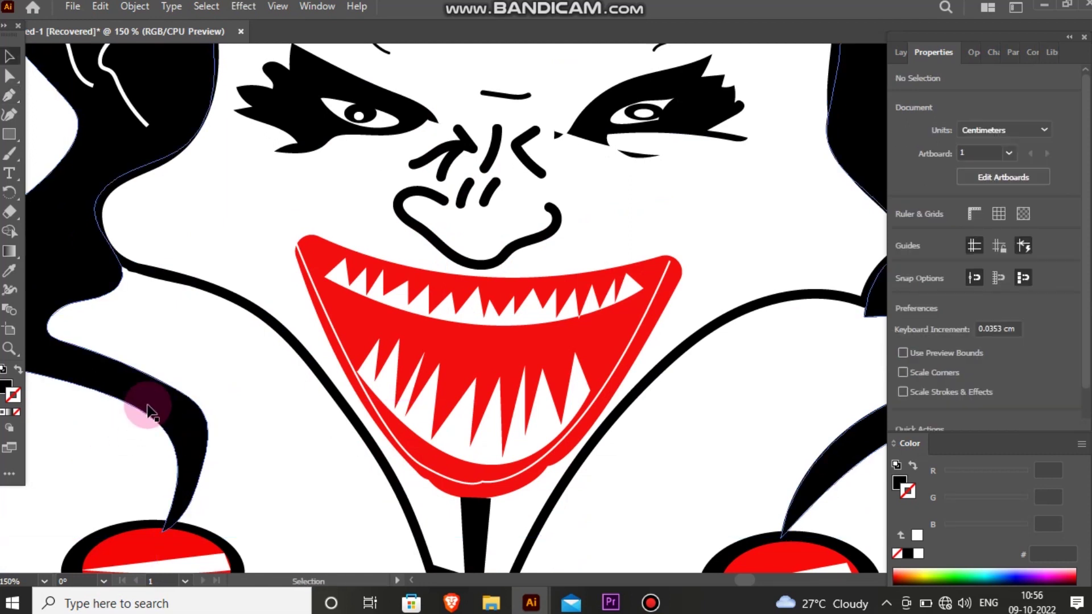
{"action": "left_click", "coordinate": [9, 94]}
Step: Pen-draw a curved closed highlight along the left strand and fill it white
{"action": "left_click", "coordinate": [166, 385], "text": "ctrl"}
{"action": "left_click_drag", "start_coordinate": [168, 385], "coordinate": [206, 425]}
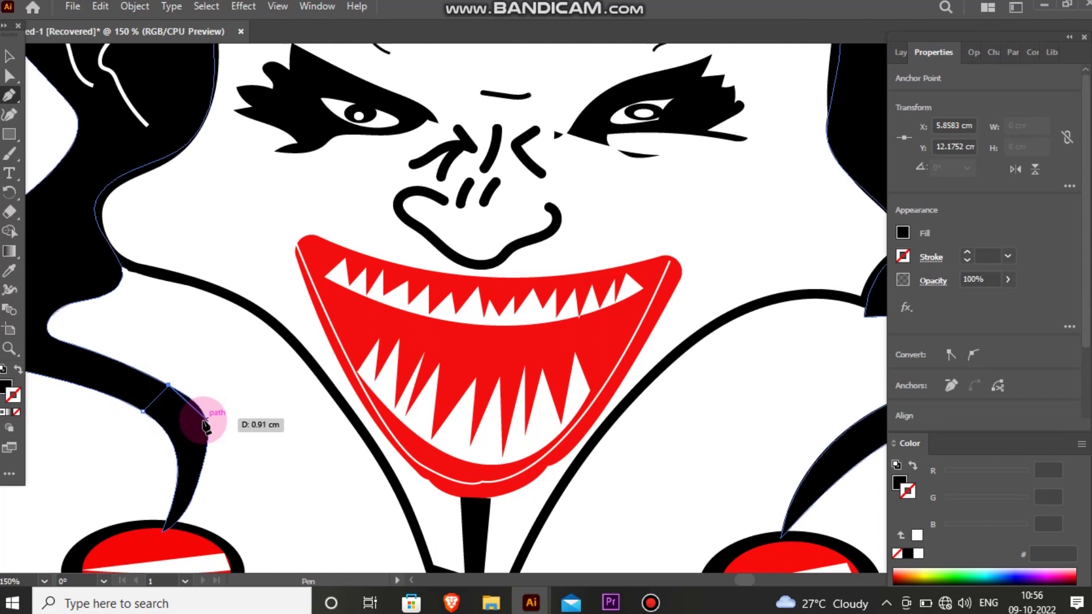
{"action": "mouse_move", "coordinate": [198, 482]}
{"action": "left_mouse_down"}
{"action": "mouse_move", "coordinate": [183, 501]}
{"action": "mouse_move", "coordinate": [200, 487]}
{"action": "left_mouse_up"}
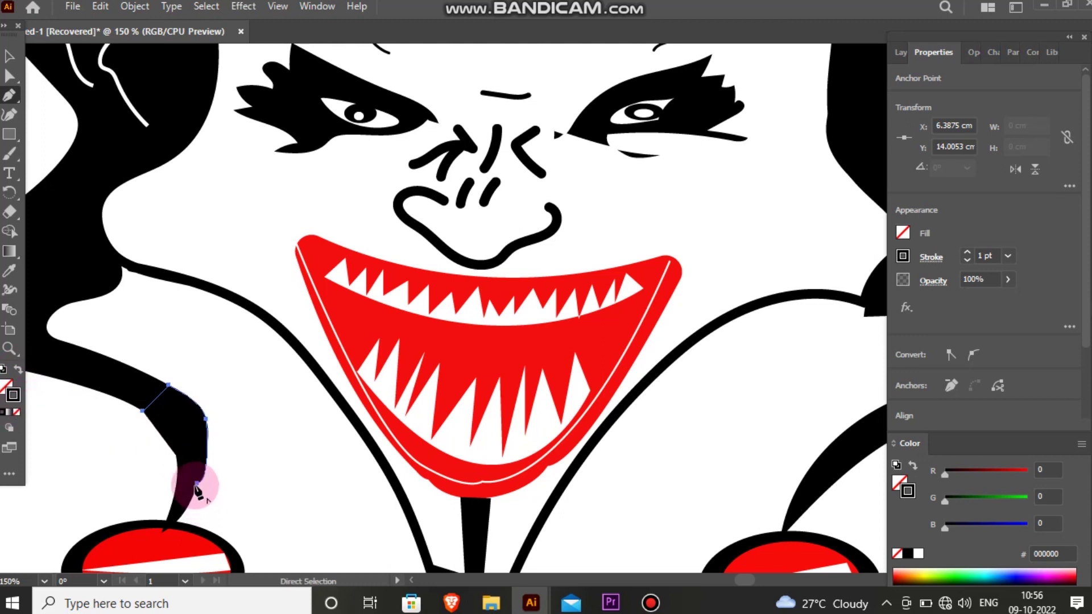
{"action": "left_click_drag", "start_coordinate": [197, 483], "coordinate": [194, 489]}
{"action": "mouse_move", "coordinate": [160, 530]}
{"action": "left_mouse_down"}
{"action": "mouse_move", "coordinate": [147, 512]}
{"action": "mouse_move", "coordinate": [179, 535]}
{"action": "mouse_move", "coordinate": [172, 515]}
{"action": "left_mouse_up"}
{"action": "mouse_move", "coordinate": [178, 477]}
{"action": "left_mouse_down"}
{"action": "mouse_move", "coordinate": [181, 440]}
{"action": "mouse_move", "coordinate": [105, 420]}
{"action": "left_mouse_up"}
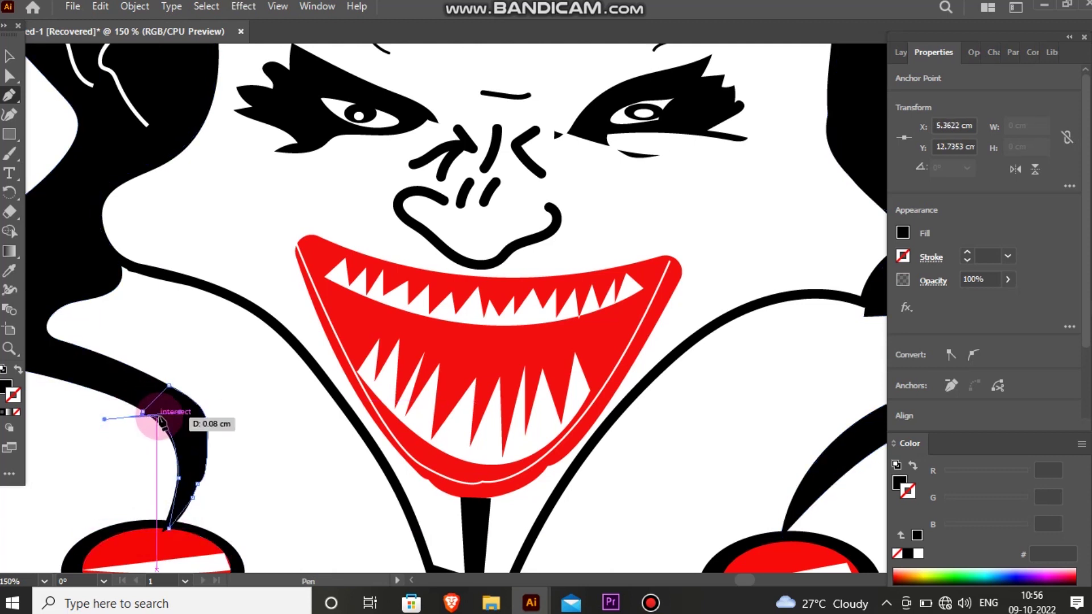
{"action": "left_click", "coordinate": [143, 414]}
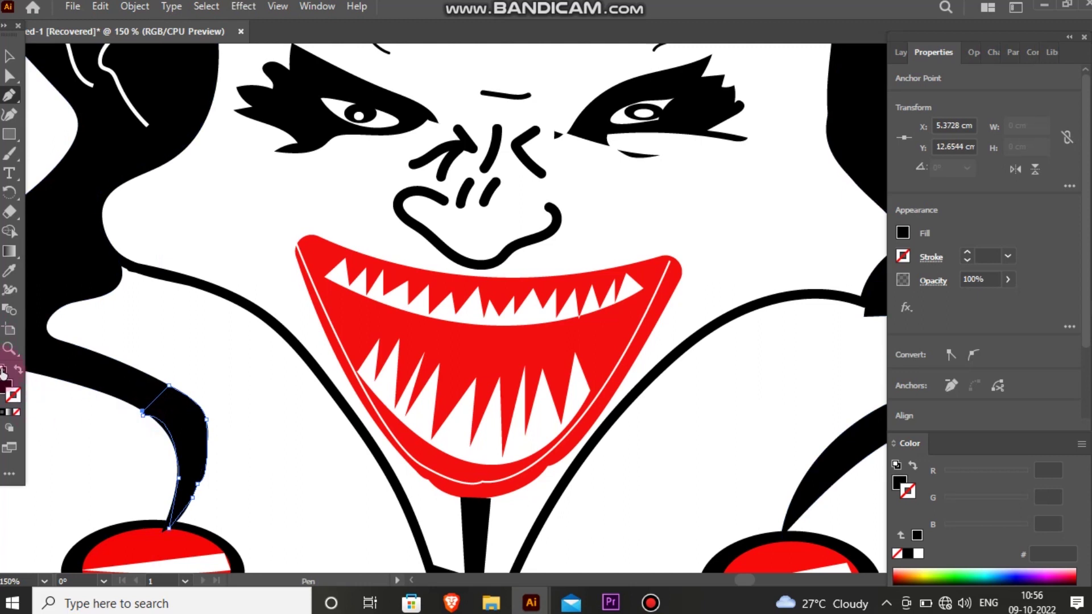
{"action": "left_click", "coordinate": [3, 371]}
Step: Narrow the white highlight and nudge it slightly right and down
{"action": "left_click", "coordinate": [7, 50]}
{"action": "left_click", "coordinate": [188, 315]}
{"action": "left_click_drag", "start_coordinate": [201, 455], "coordinate": [190, 466]}
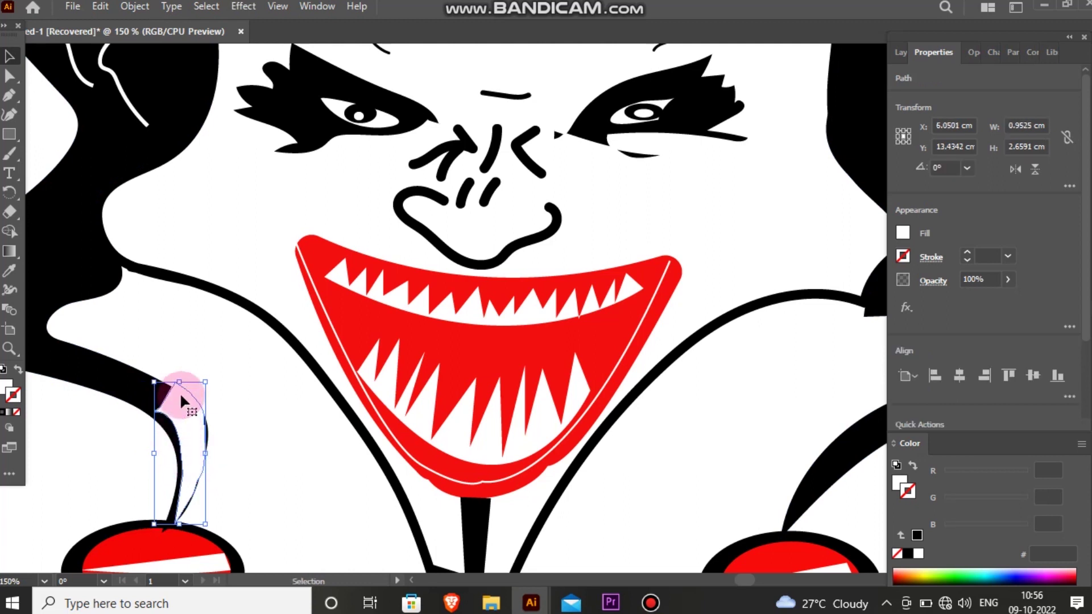
{"action": "left_click_drag", "start_coordinate": [201, 386], "coordinate": [199, 402]}
{"action": "left_click_drag", "start_coordinate": [195, 455], "coordinate": [201, 460]}
{"action": "key", "text": "Down"}
{"action": "key", "text": "Down"}
{"action": "key", "text": "Right"}
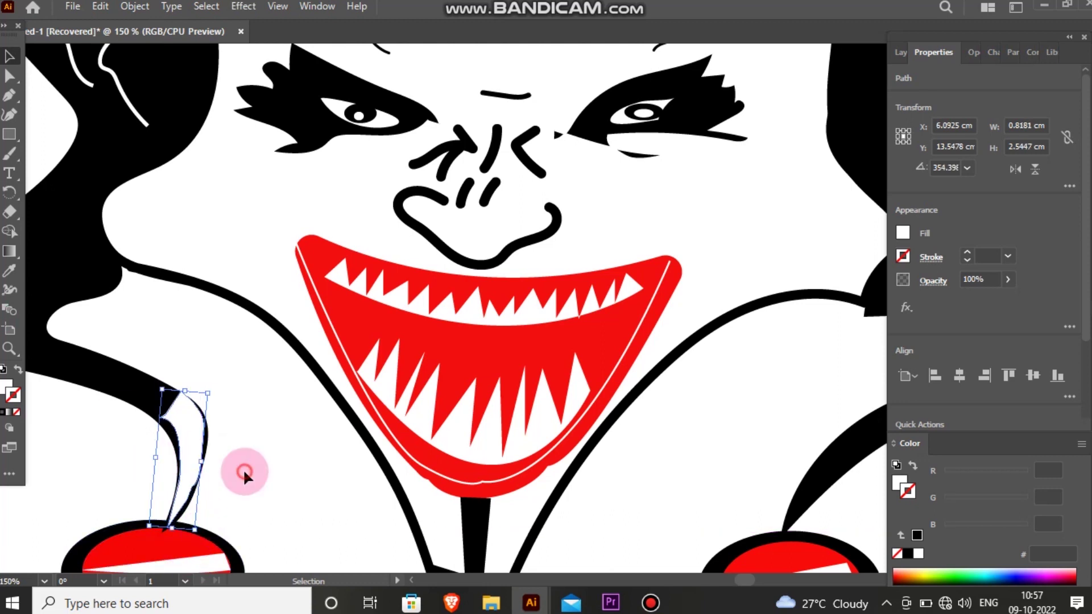
{"action": "left_click", "coordinate": [234, 493]}
Step: Reshape one highlight anchor, then nudge the highlight slightly left and down
{"action": "left_click", "coordinate": [171, 430]}
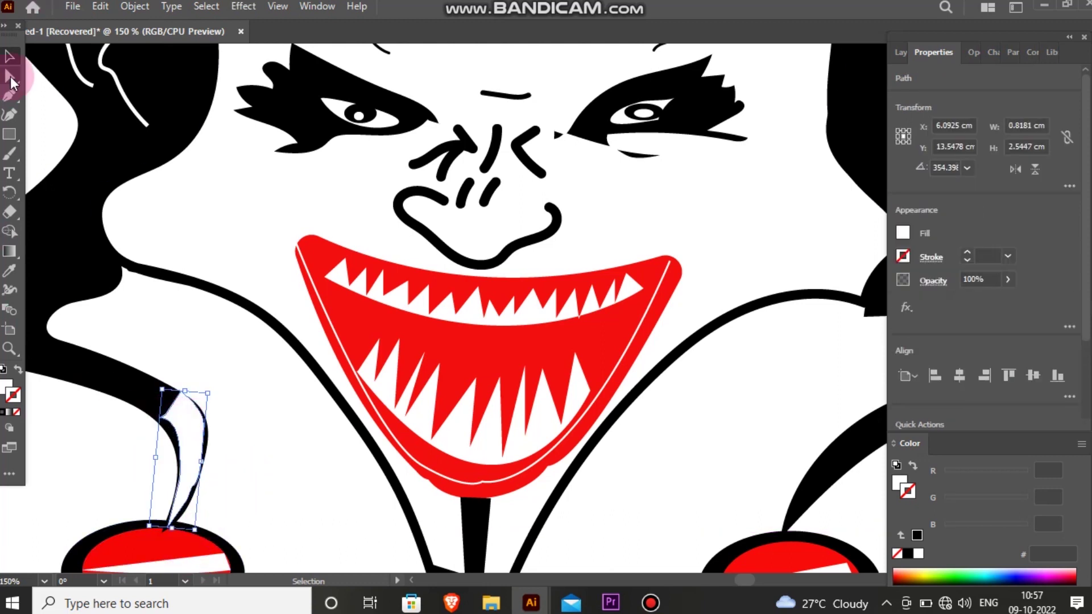
{"action": "left_click", "coordinate": [11, 77]}
{"action": "mouse_move", "coordinate": [160, 415]}
{"action": "left_mouse_down"}
{"action": "mouse_move", "coordinate": [212, 433]}
{"action": "mouse_move", "coordinate": [189, 486]}
{"action": "left_mouse_up"}
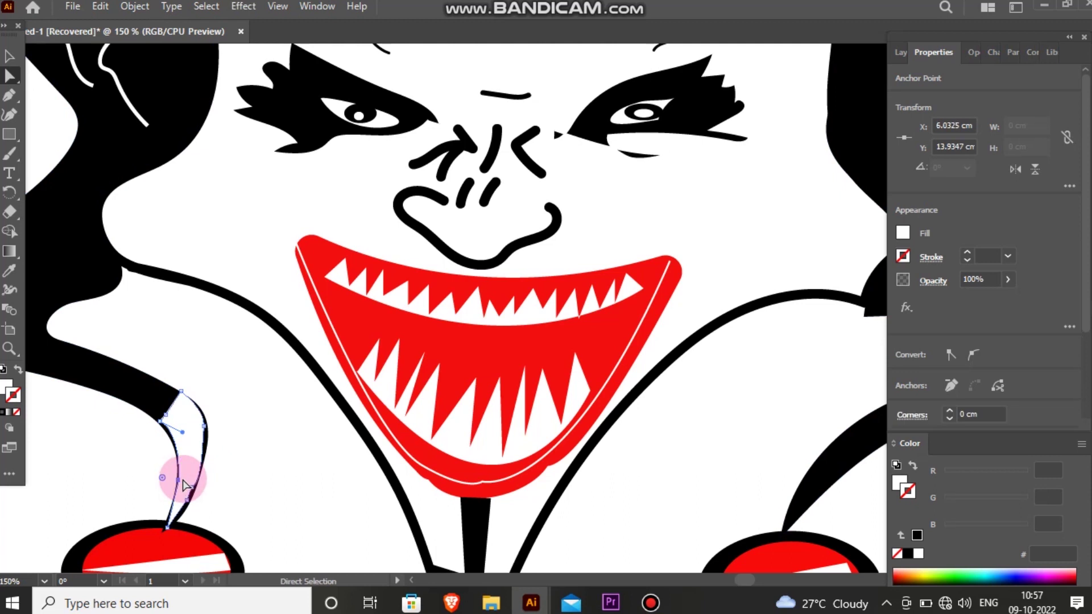
{"action": "left_click", "coordinate": [231, 482]}
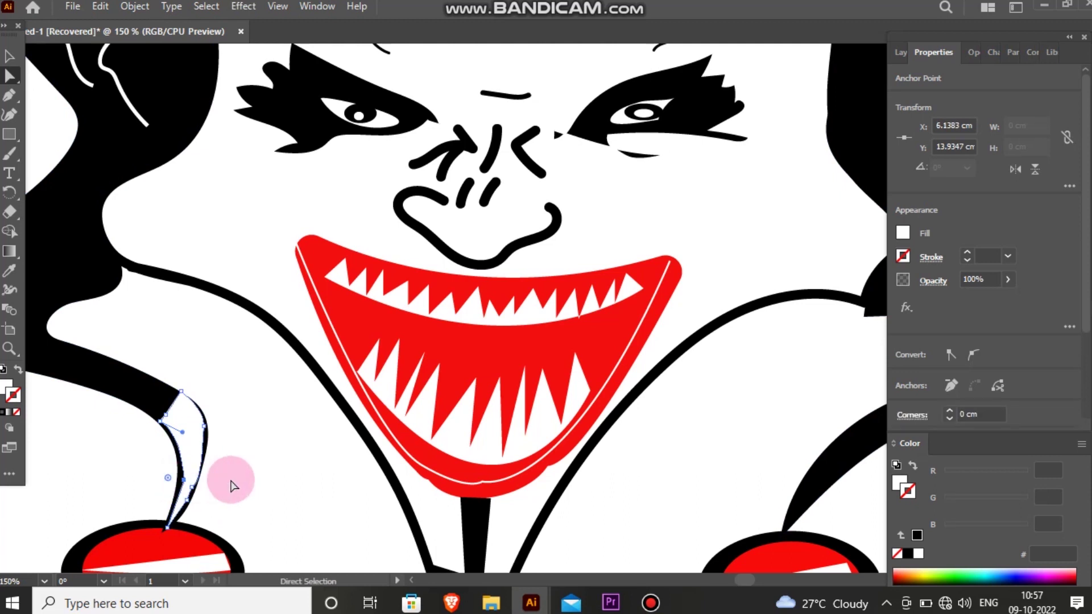
{"action": "left_click", "coordinate": [185, 433]}
{"action": "key", "text": "Left"}
{"action": "key", "text": "Left"}
{"action": "key", "text": "Down"}
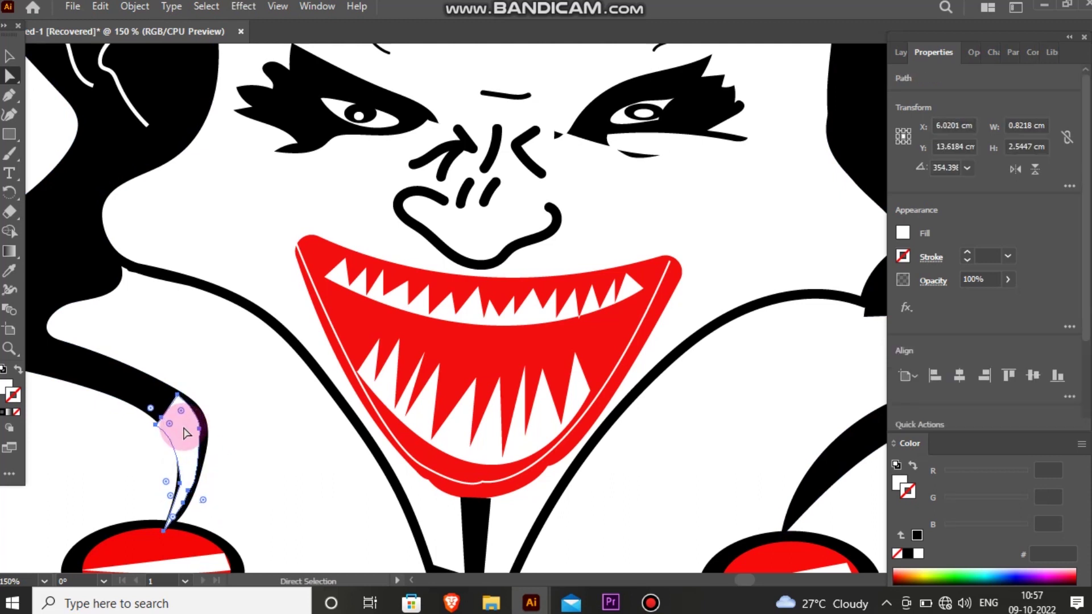
{"action": "left_click", "coordinate": [241, 401]}
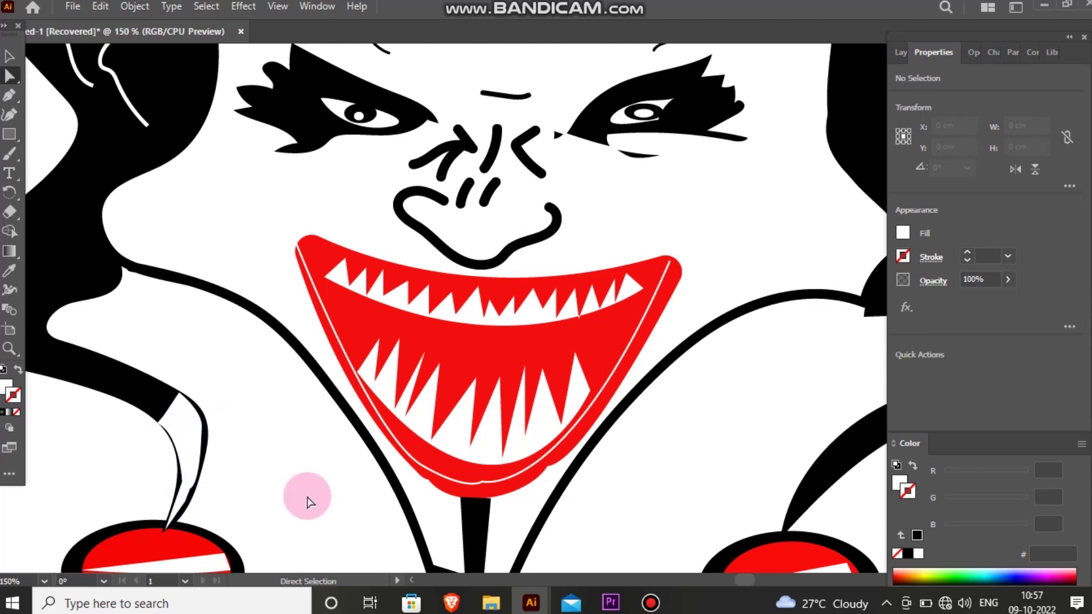
Step: Pen-draw a closed, curved highlight shape along the right hanging strand
{"action": "left_click", "coordinate": [9, 95]}
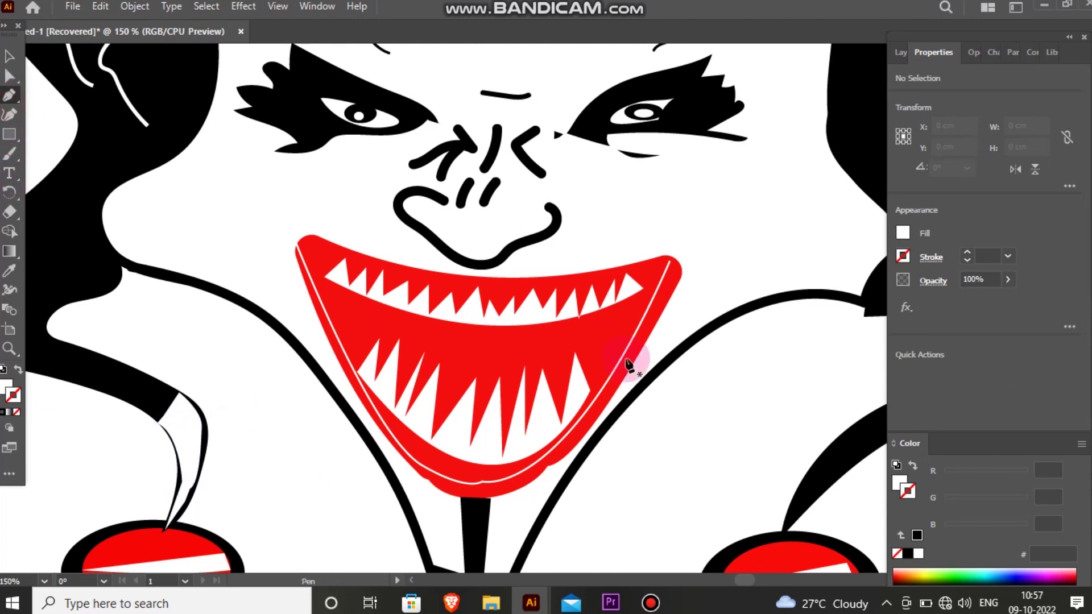
{"action": "scroll", "coordinate": [660, 543], "scroll_direction": "right", "scroll_amount": 5}
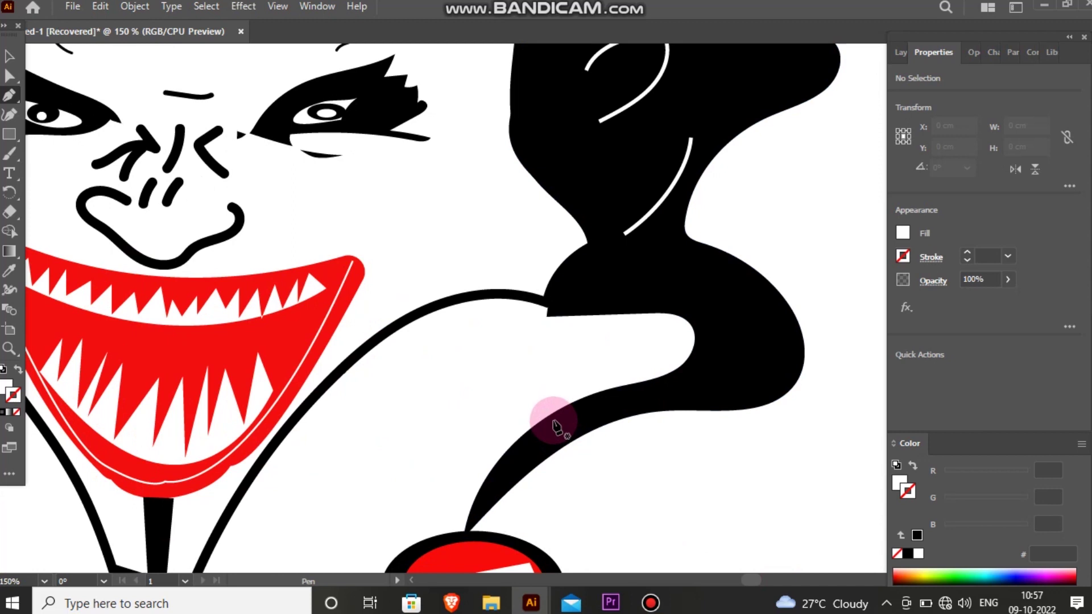
{"action": "left_click", "coordinate": [552, 414]}
{"action": "left_click", "coordinate": [577, 438]}
{"action": "mouse_move", "coordinate": [509, 491]}
{"action": "left_mouse_down"}
{"action": "mouse_move", "coordinate": [498, 511]}
{"action": "mouse_move", "coordinate": [477, 508]}
{"action": "mouse_move", "coordinate": [463, 524]}
{"action": "left_mouse_up"}
{"action": "mouse_move", "coordinate": [498, 472]}
{"action": "left_mouse_down"}
{"action": "mouse_move", "coordinate": [515, 477]}
{"action": "mouse_move", "coordinate": [500, 466]}
{"action": "left_mouse_up"}
{"action": "left_click", "coordinate": [552, 415]}
Step: Shrink the highlight slightly and move it up and left onto the strand
{"action": "key", "text": "v"}
{"action": "left_click_drag", "start_coordinate": [561, 515], "coordinate": [571, 527]}
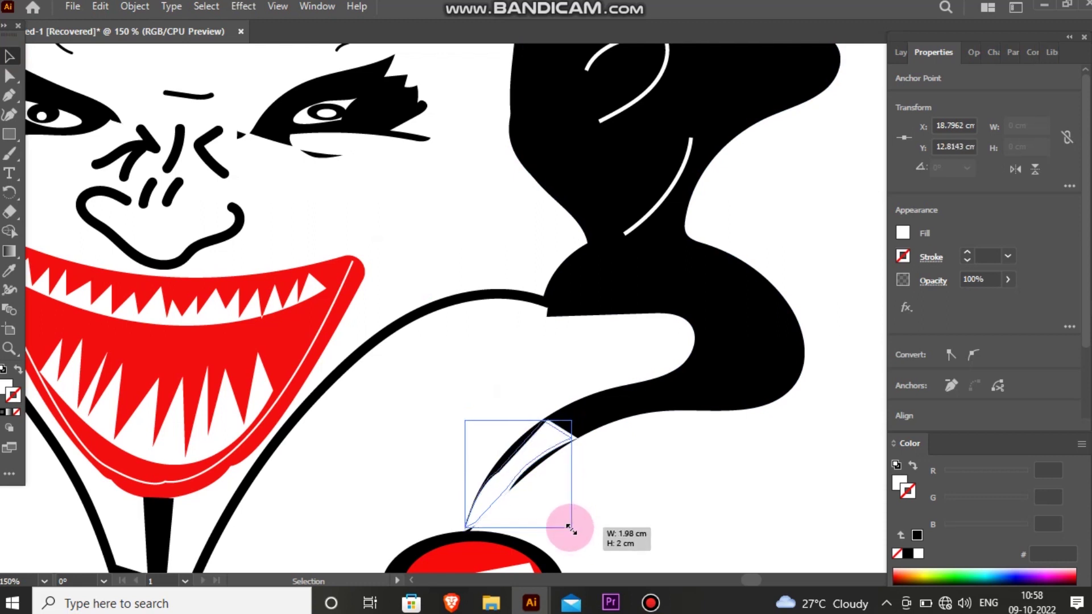
{"action": "left_click_drag", "start_coordinate": [464, 420], "coordinate": [470, 428]}
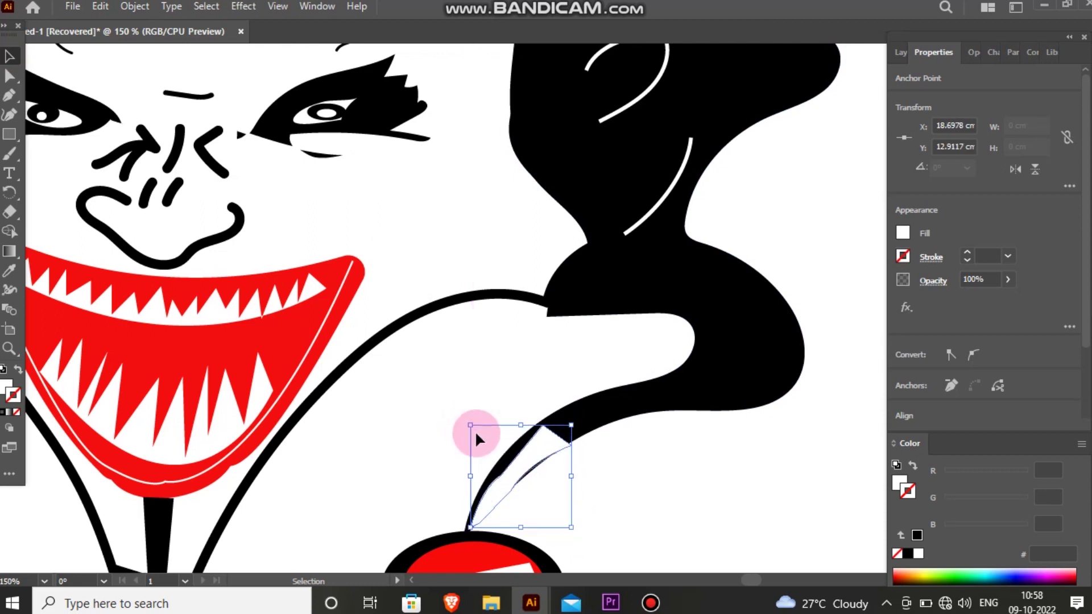
{"action": "left_click_drag", "start_coordinate": [513, 474], "coordinate": [470, 480]}
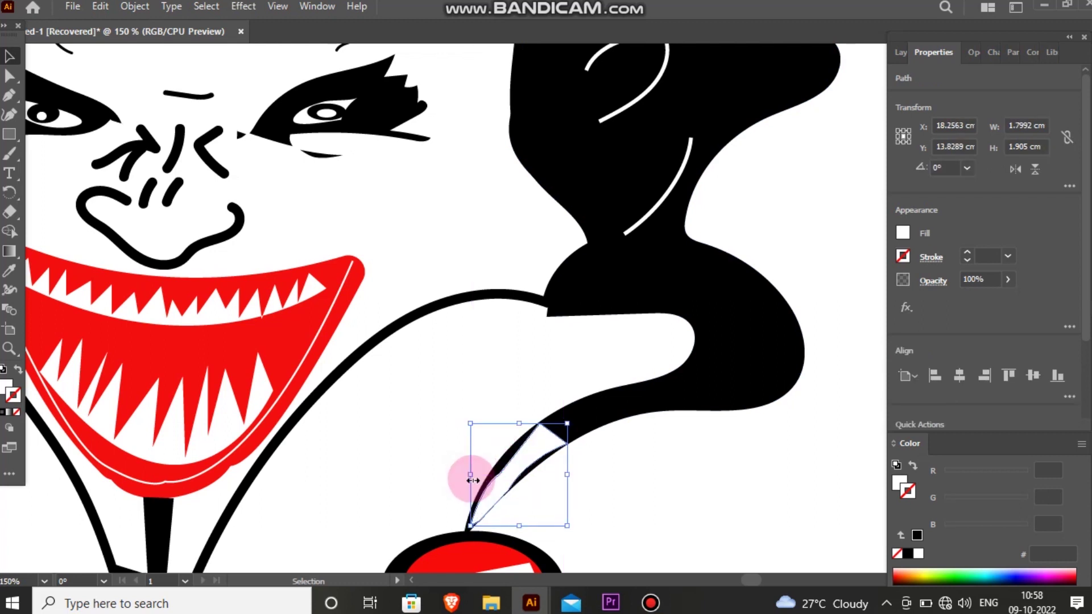
{"action": "left_click", "coordinate": [630, 498]}
Step: Zoom out, then pen-draw a short curve beneath the left eye
{"action": "key", "text": "ctrl+minus"}
{"action": "key", "text": "ctrl+minus"}
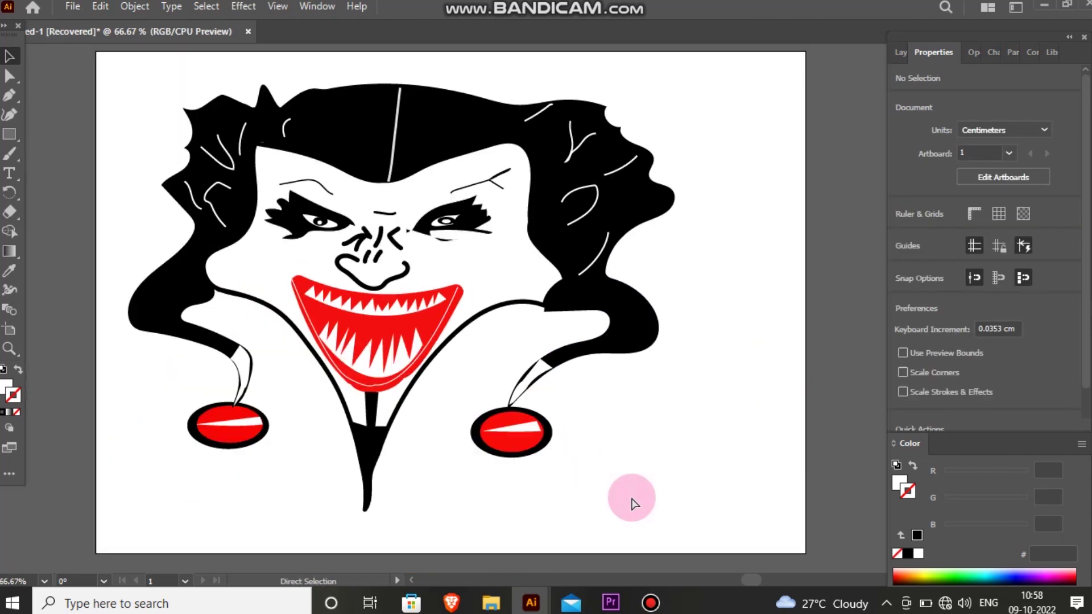
{"action": "key", "text": "ctrl+minus"}
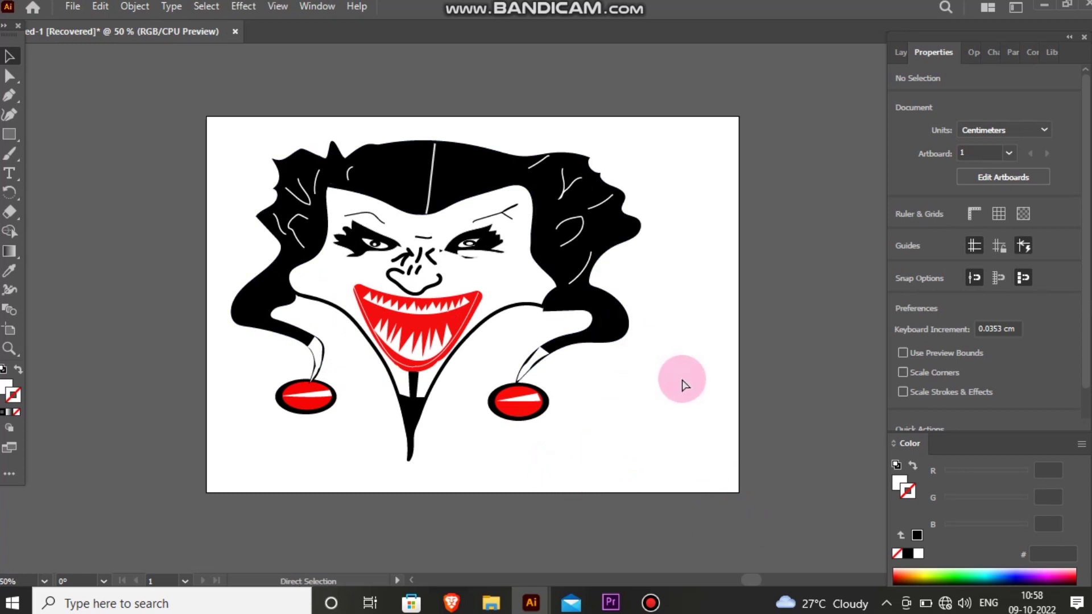
{"action": "key", "text": "ctrl+plus"}
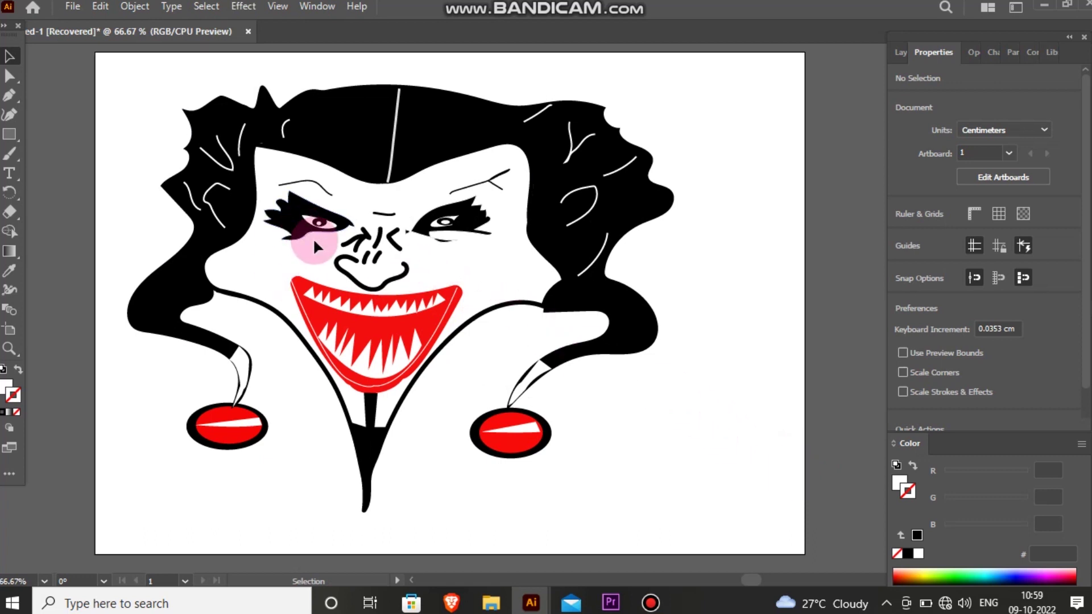
{"action": "left_click", "coordinate": [4, 93]}
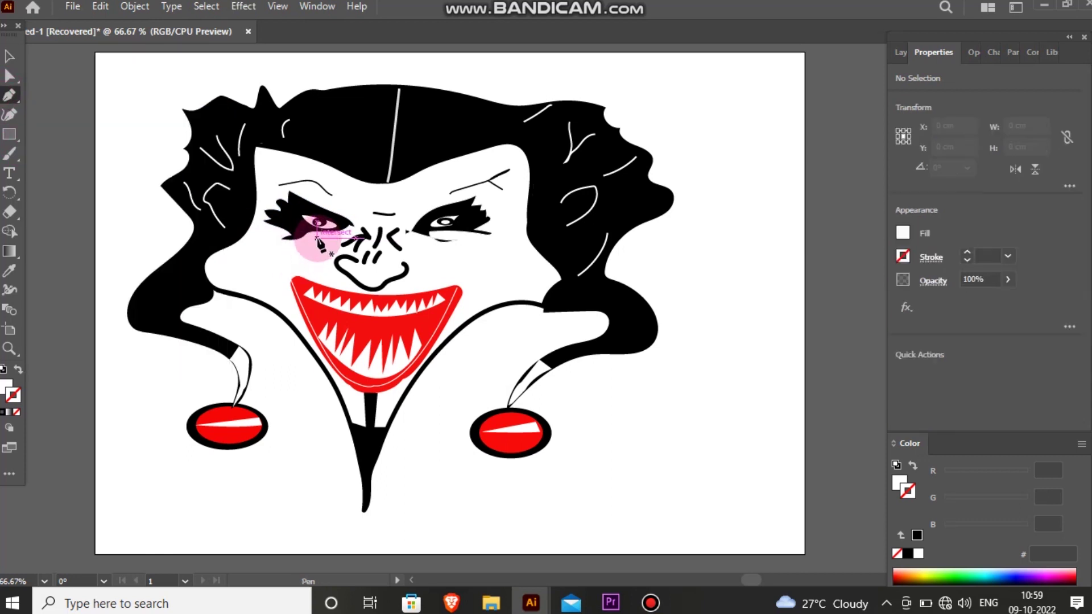
{"action": "left_click", "coordinate": [320, 238]}
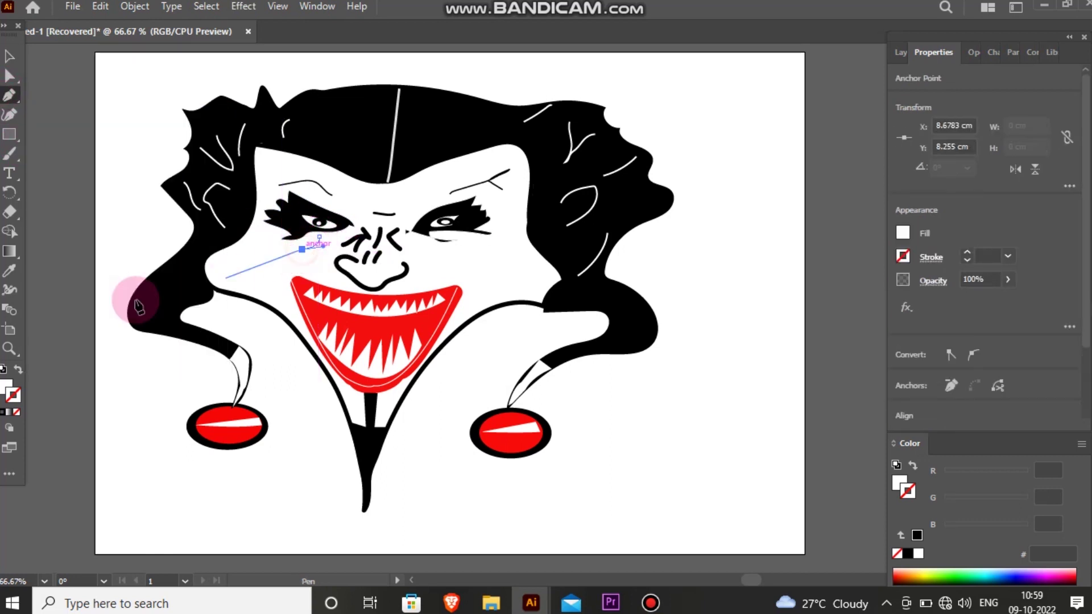
{"action": "left_click", "coordinate": [291, 249]}
{"action": "key", "text": "v"}
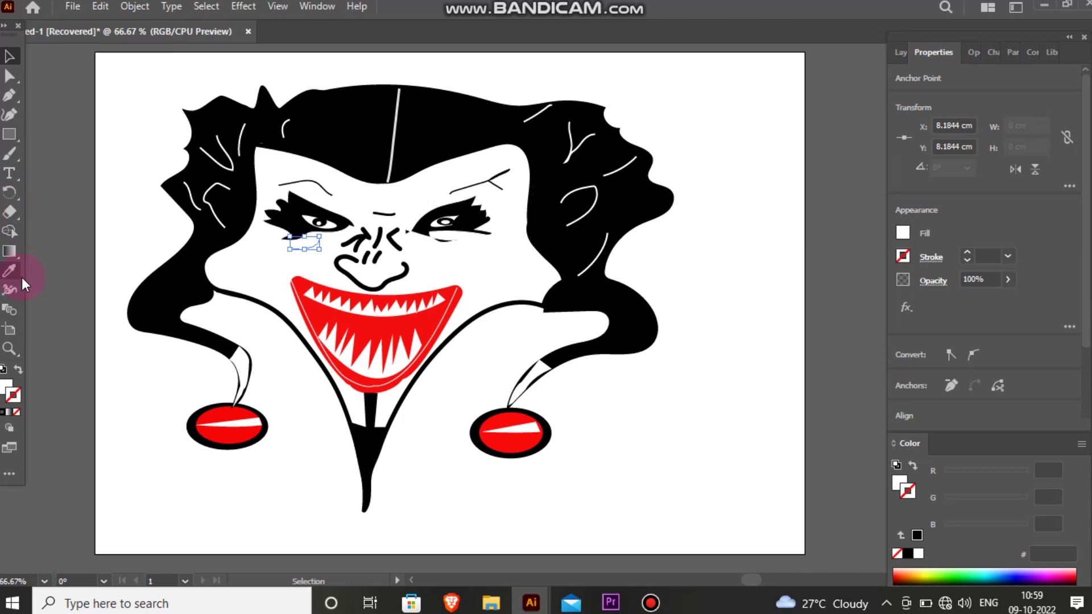
Step: Give the under-eye line a black stroke with a tapered width profile
{"action": "left_click", "coordinate": [3, 412]}
{"action": "left_click", "coordinate": [68, 377]}
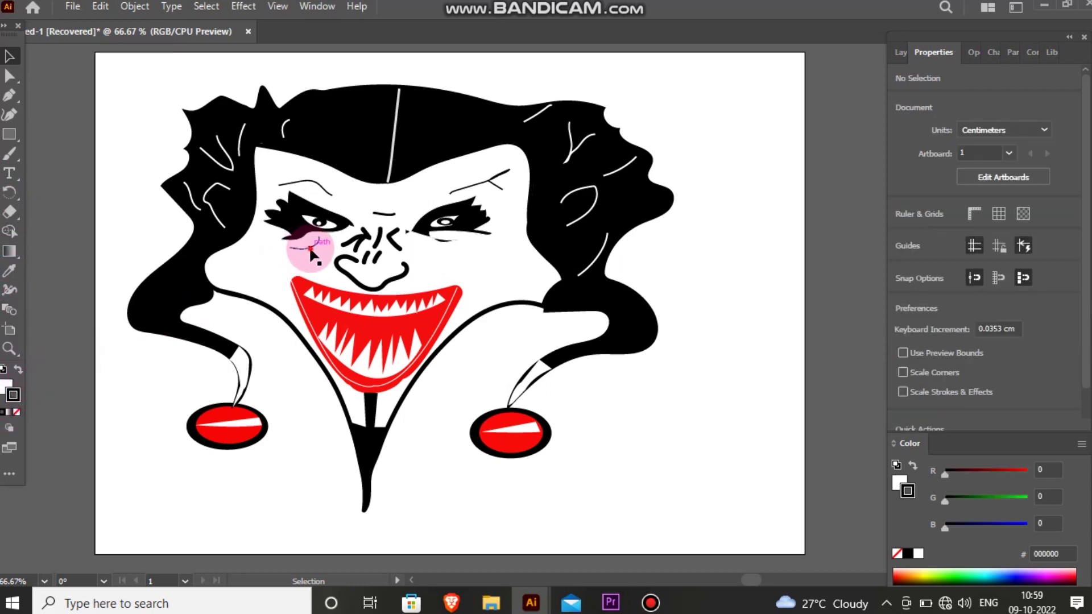
{"action": "left_click", "coordinate": [931, 257]}
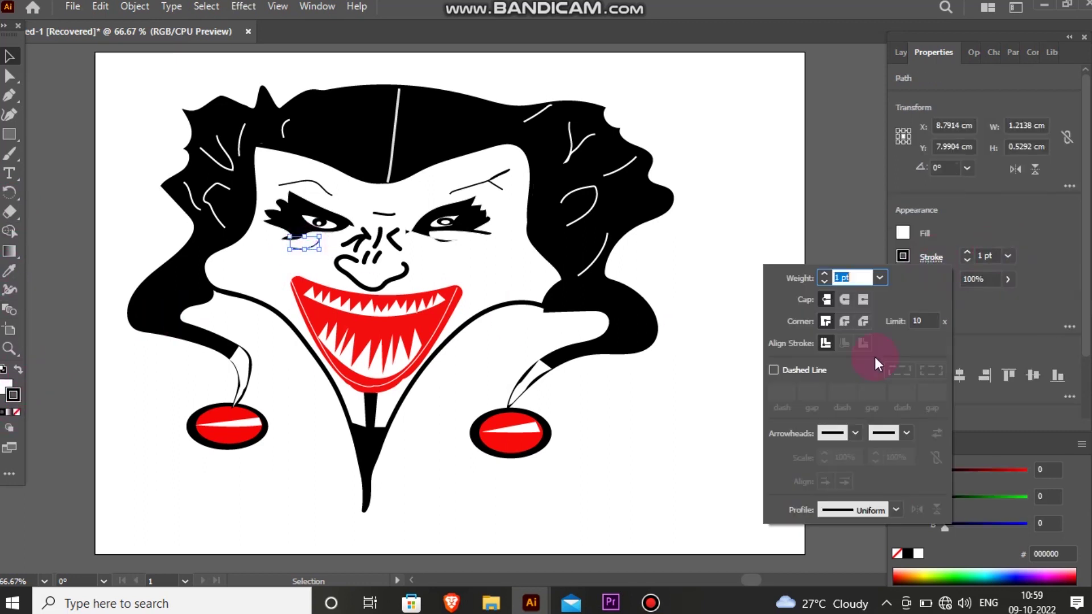
{"action": "left_click", "coordinate": [895, 510]}
{"action": "left_click", "coordinate": [832, 435]}
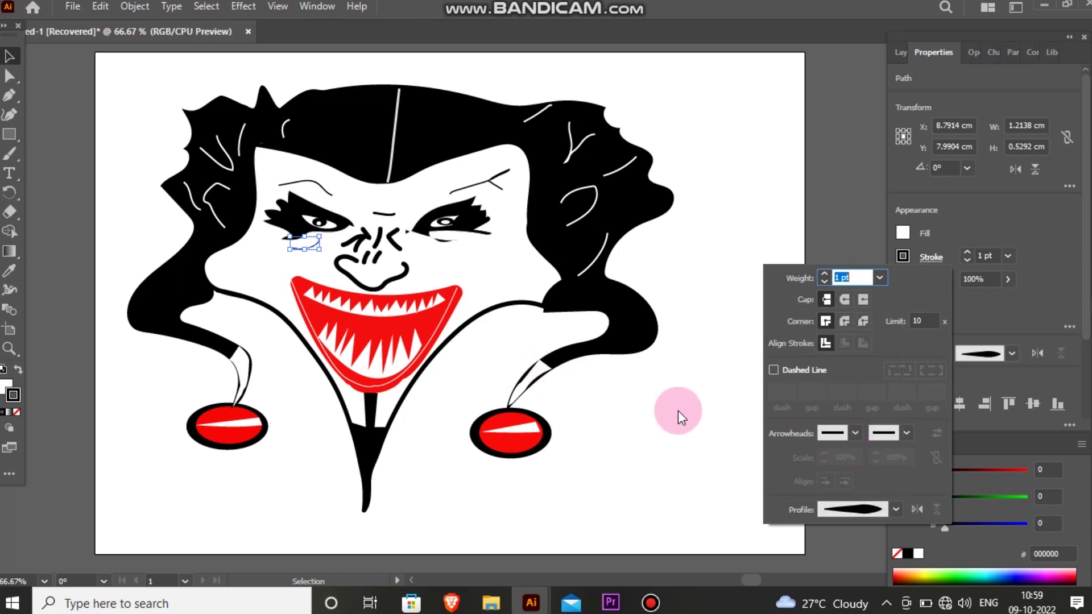
{"action": "left_click", "coordinate": [546, 443]}
{"action": "left_click", "coordinate": [256, 403]}
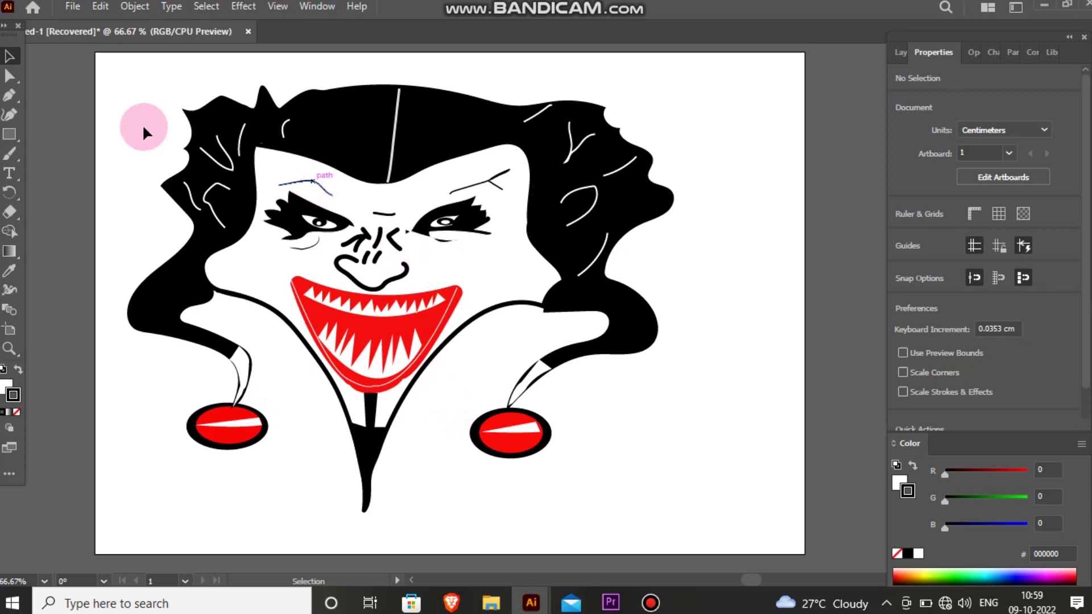
Step: Pen-draw a curved wrinkle line across the forehead between the eyebrows
{"action": "left_click", "coordinate": [10, 95]}
{"action": "left_click", "coordinate": [354, 195]}
{"action": "left_click_drag", "start_coordinate": [406, 202], "coordinate": [411, 196]}
{"action": "left_click", "coordinate": [289, 247]}
{"action": "left_click_drag", "start_coordinate": [300, 249], "coordinate": [319, 235]}
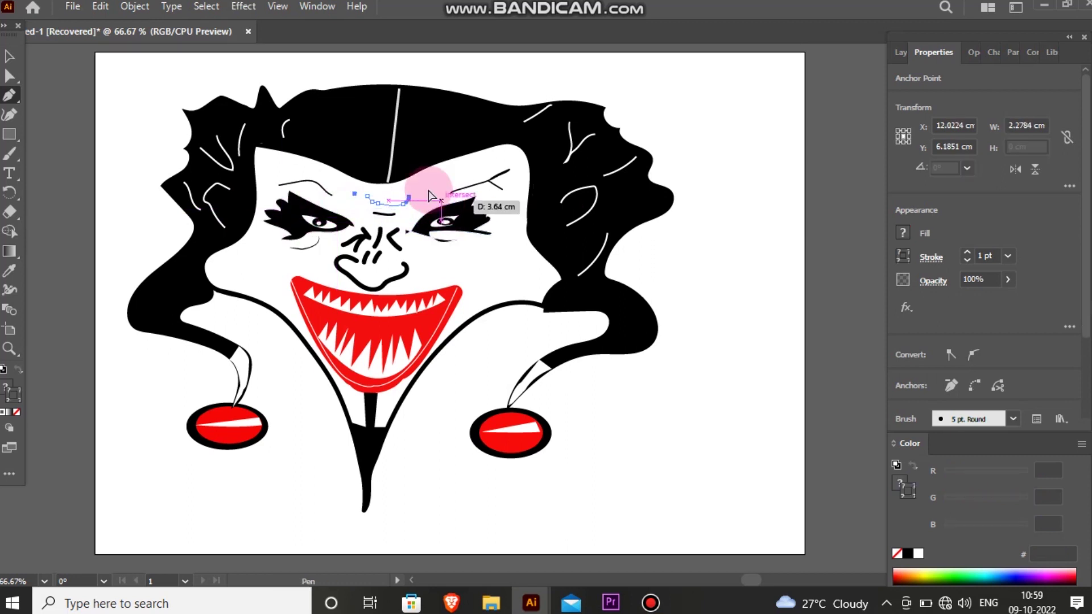
{"action": "left_click", "coordinate": [9, 57]}
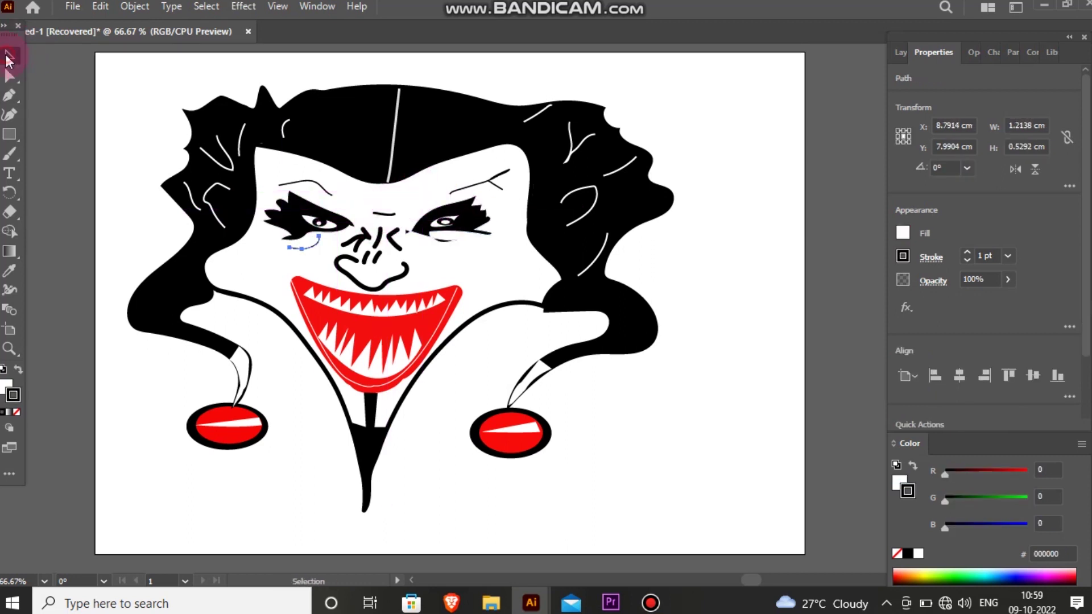
{"action": "left_click", "coordinate": [388, 204]}
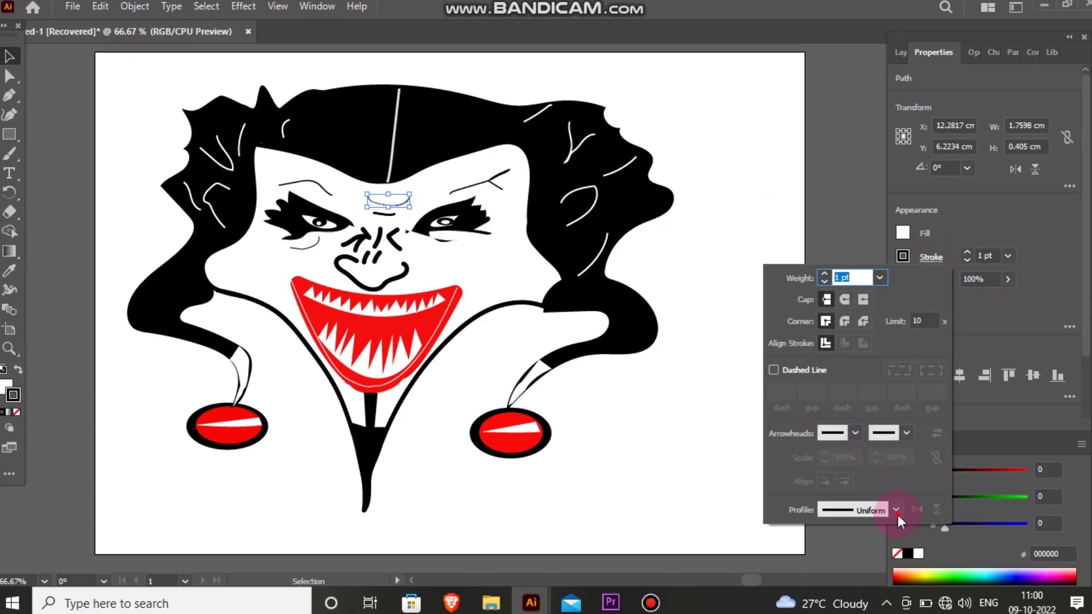
Step: Set the forehead line to 3 pt weight with Width Profile 5 taper
{"action": "left_click", "coordinate": [896, 510]}
{"action": "left_click", "coordinate": [856, 422]}
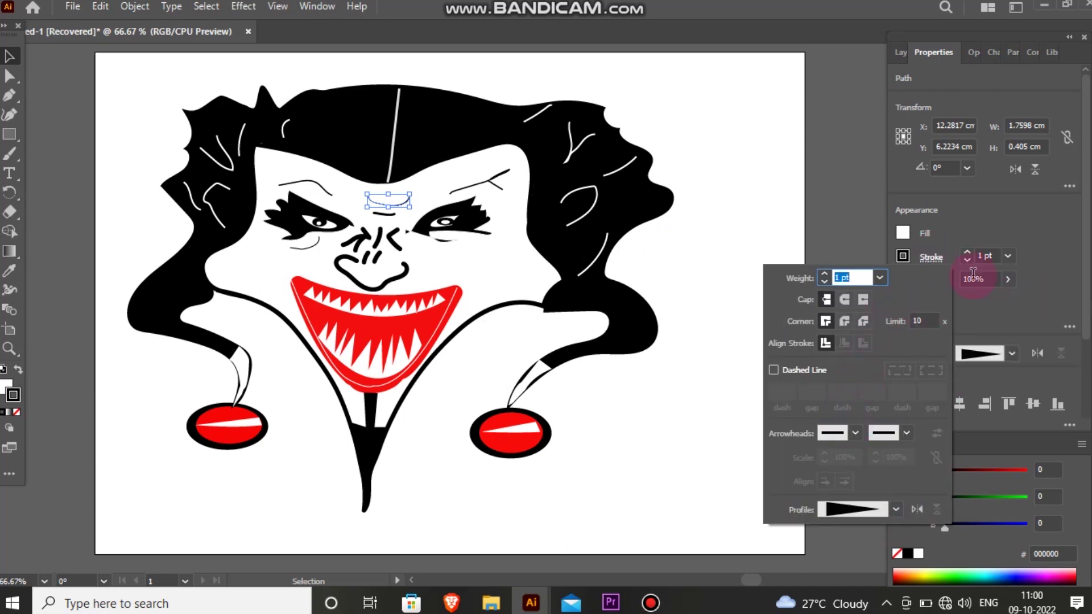
{"action": "left_click", "coordinate": [1008, 255]}
{"action": "left_click", "coordinate": [1015, 313]}
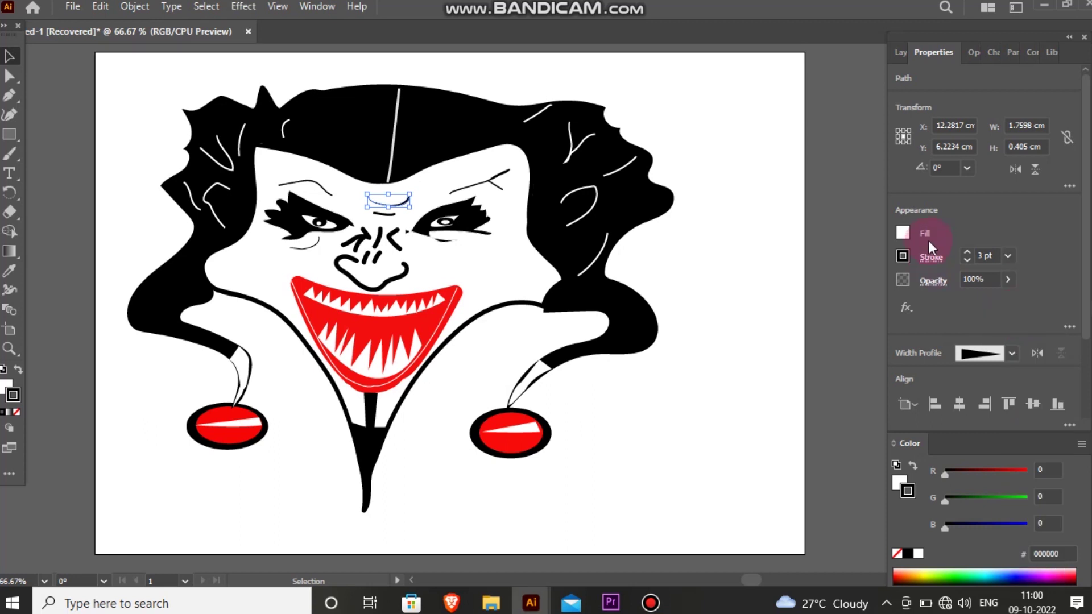
{"action": "left_click", "coordinate": [931, 258]}
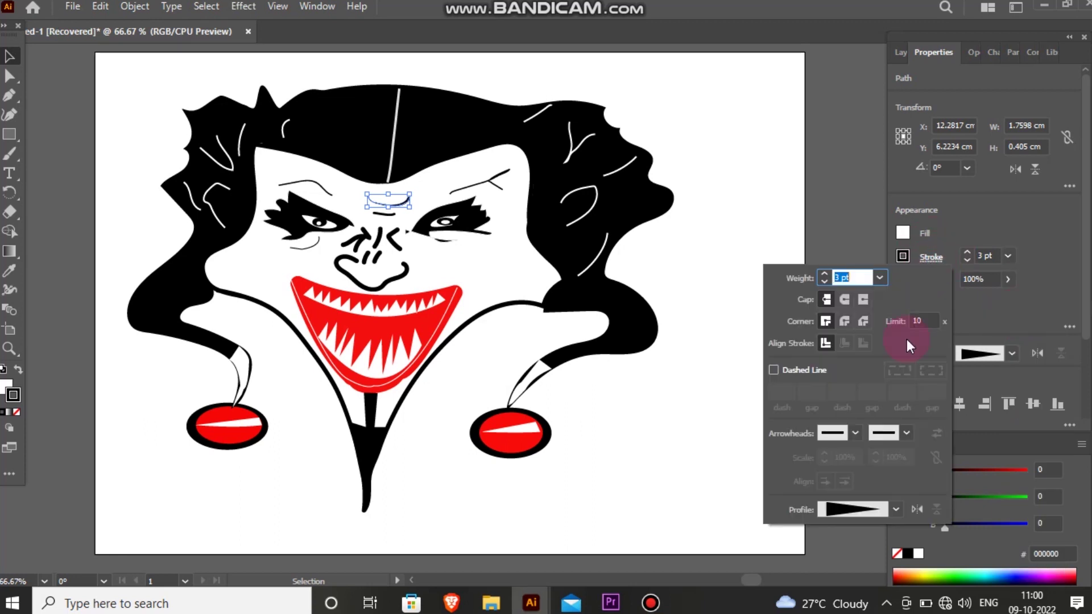
{"action": "left_click", "coordinate": [896, 510]}
{"action": "left_click", "coordinate": [856, 450]}
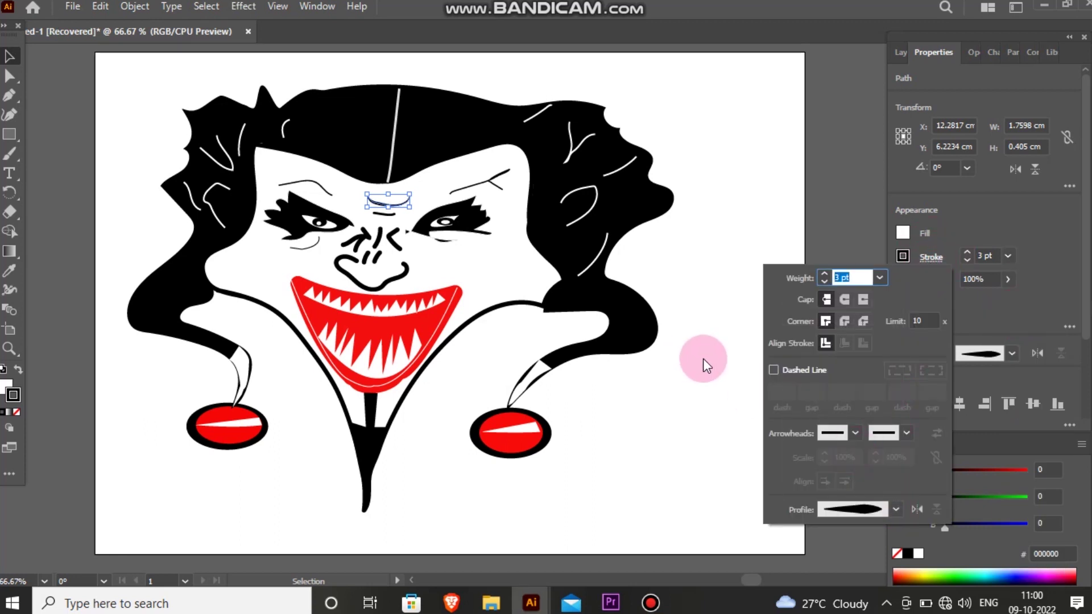
{"action": "left_click", "coordinate": [718, 367]}
{"action": "left_click", "coordinate": [603, 397]}
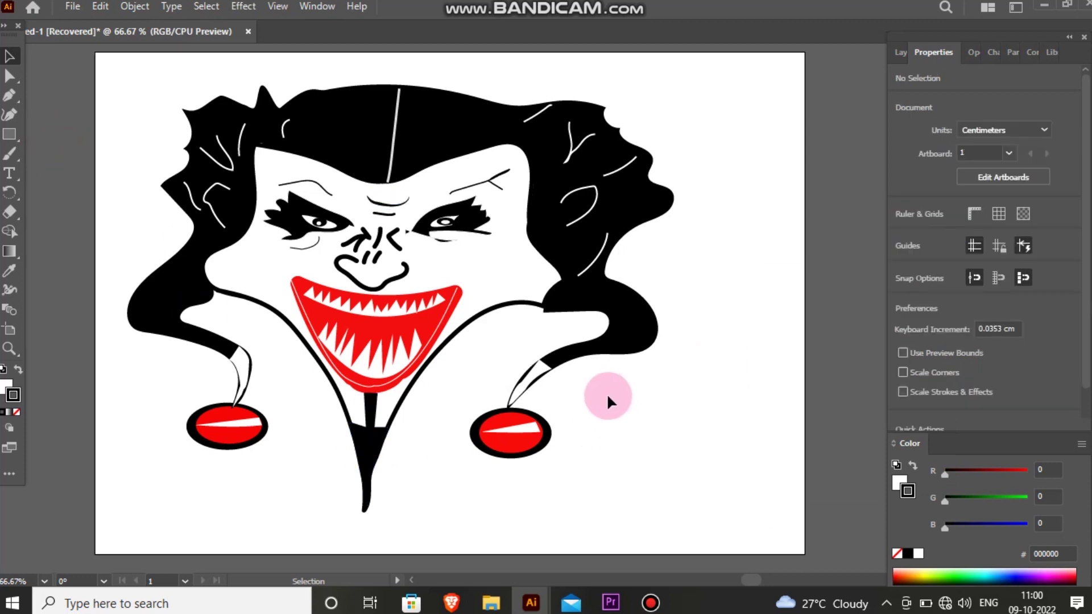